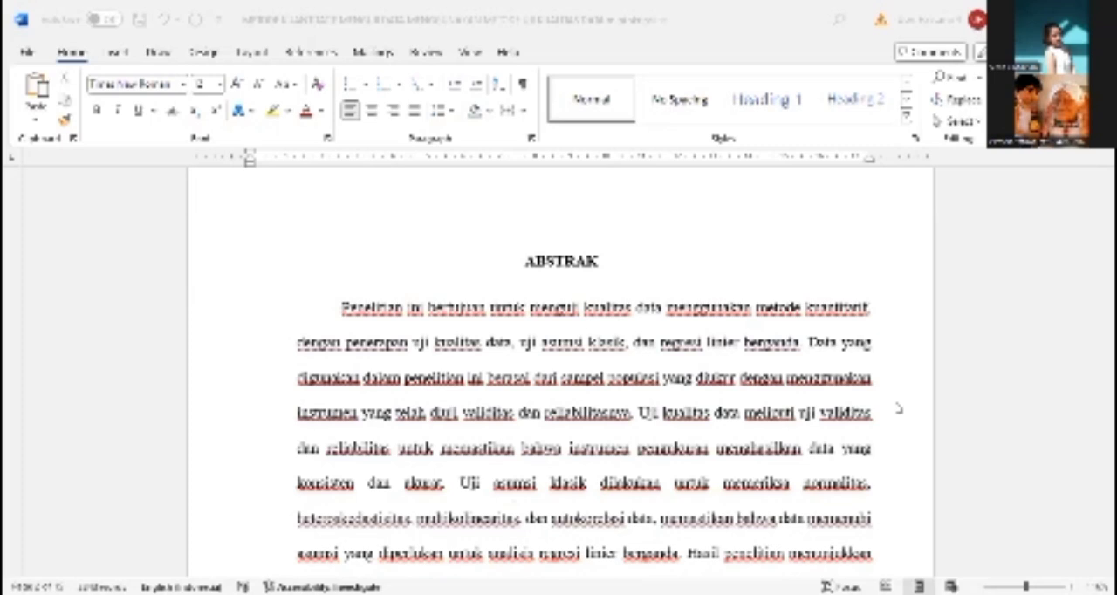
# Read through the abstract page of the paper and continue to the preface (Kata Pengantar)
pyautogui.scroll(-1, 785, 419)
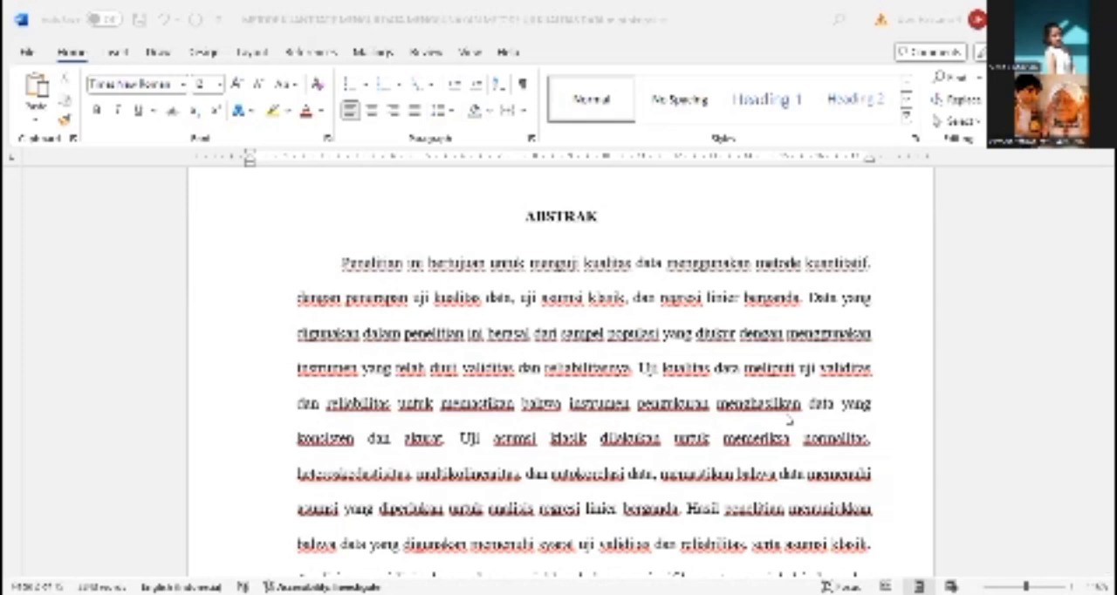
pyautogui.scroll(-1, 789, 420)
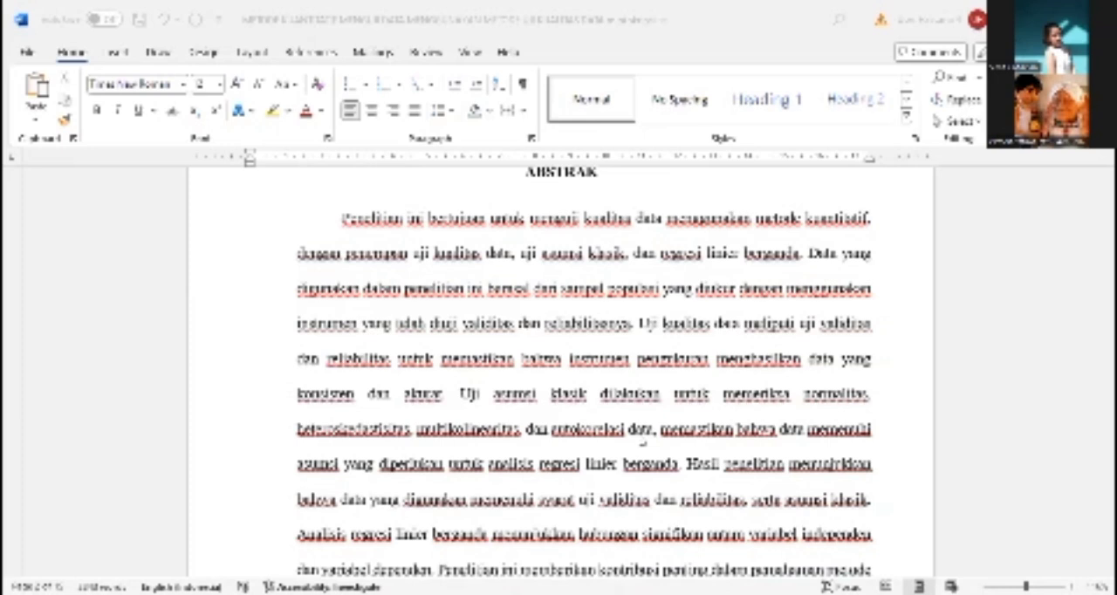
pyautogui.scroll(-2, 641, 442)
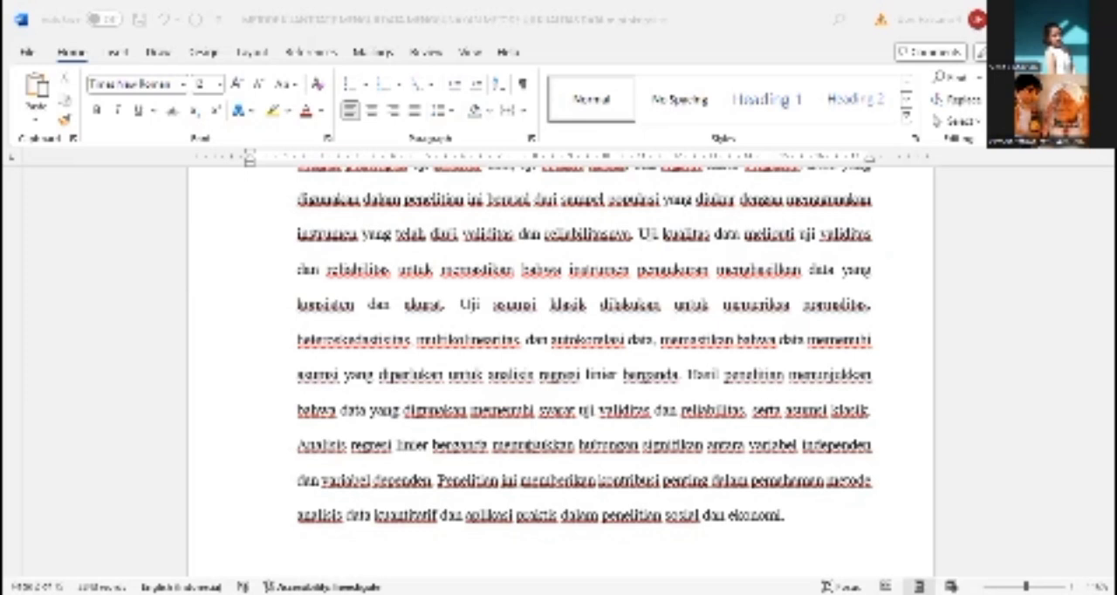
pyautogui.scroll(-5, 530, 446)
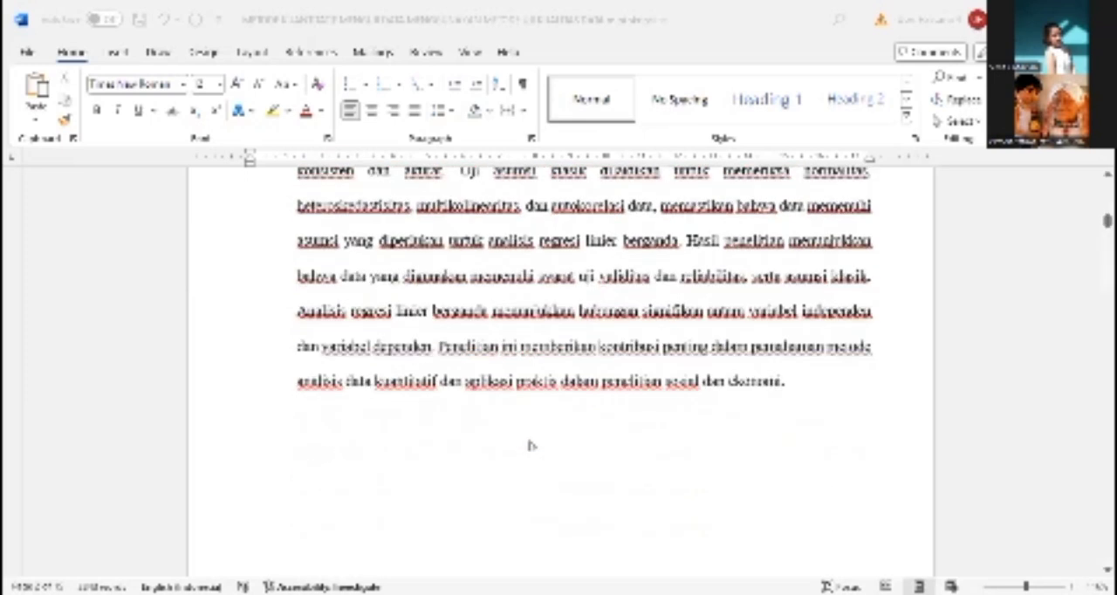
pyautogui.scroll(-10, 530, 446)
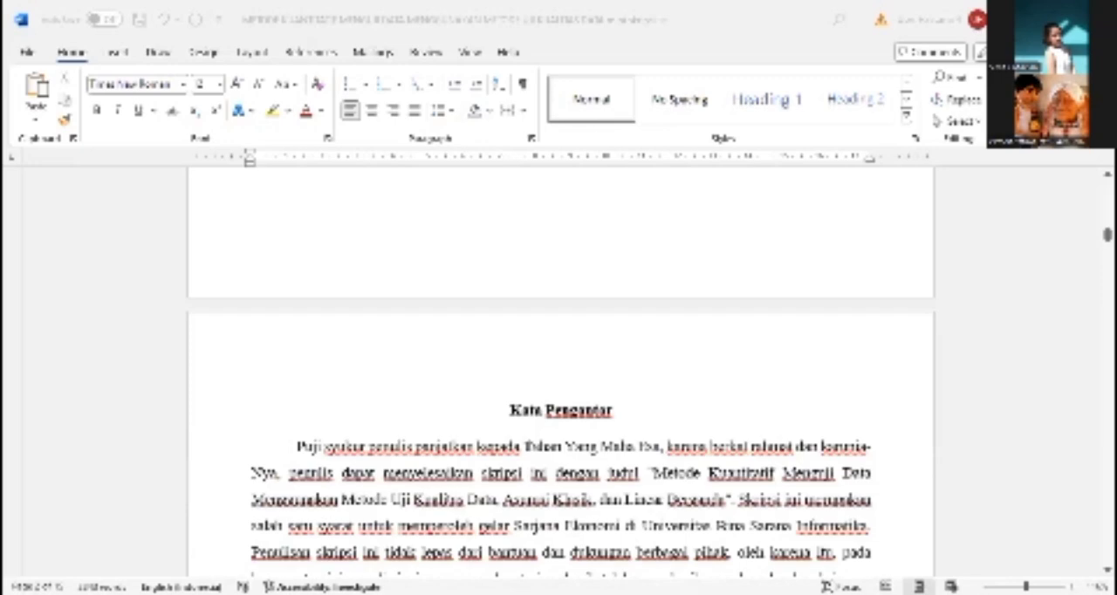
pyautogui.scroll(-12, 530, 445)
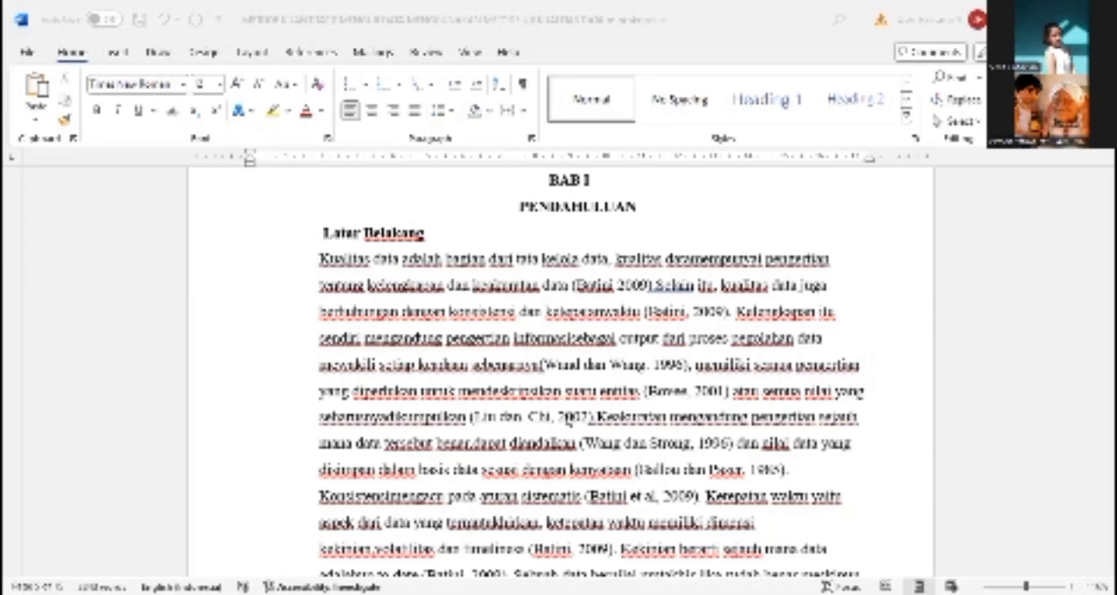
# Read the Latar Belakang section of BAB I, covering data quality and multiple regression
pyautogui.scroll(-10, 608, 422)
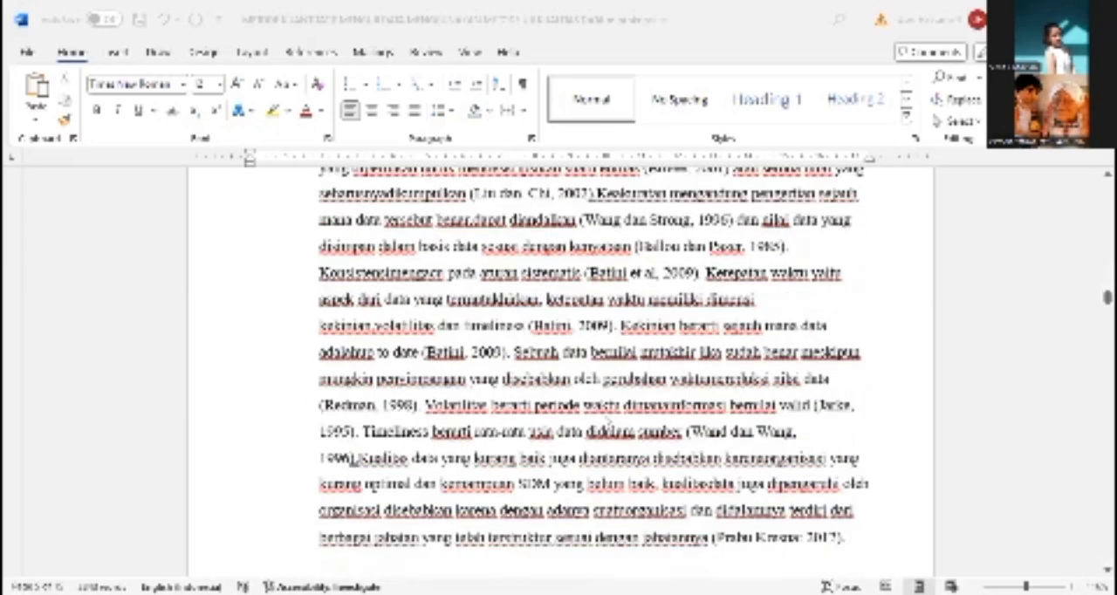
pyautogui.scroll(1, 608, 421)
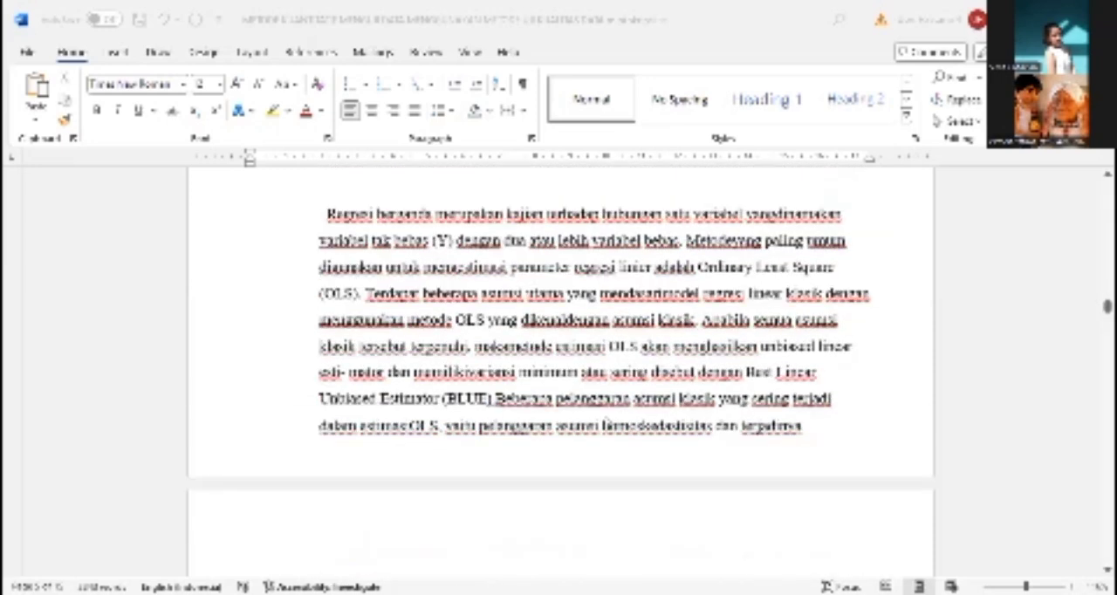
pyautogui.scroll(1, 560, 349)
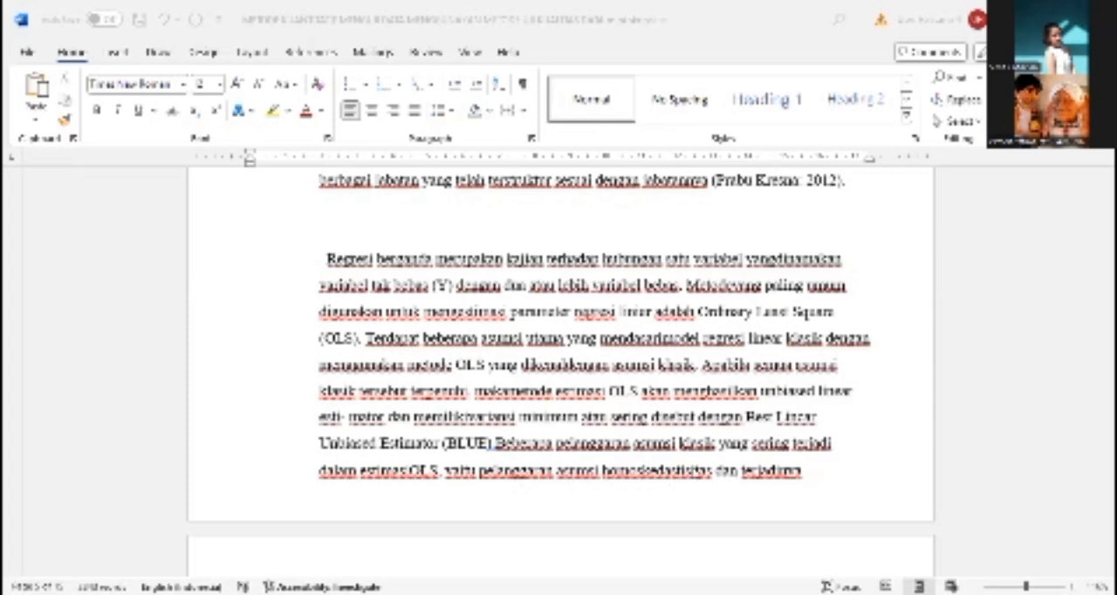
pyautogui.scroll(-4, 695, 471)
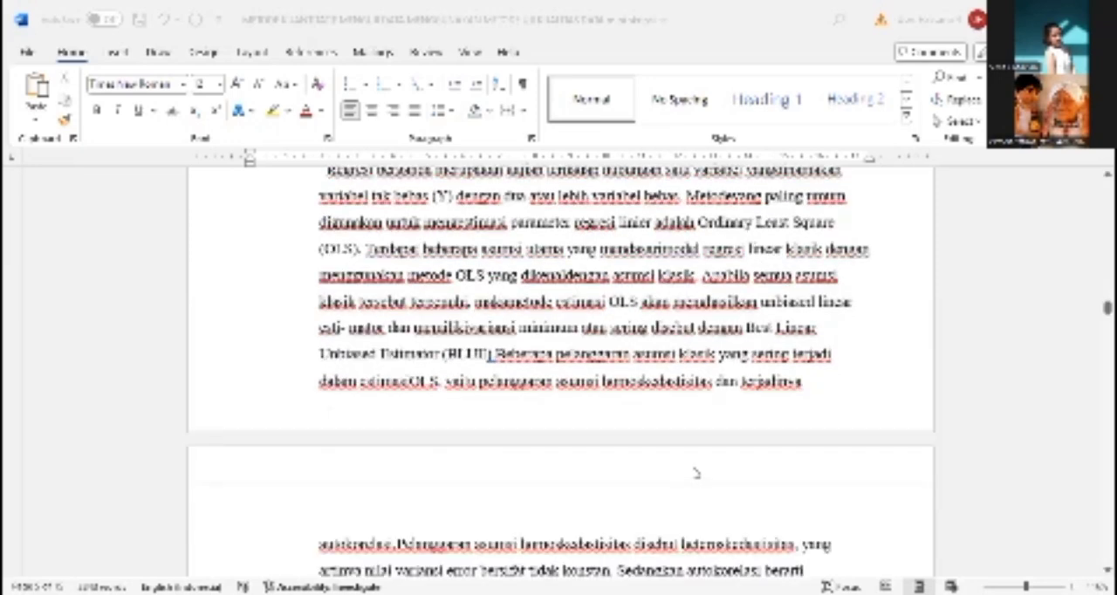
pyautogui.scroll(-5, 695, 471)
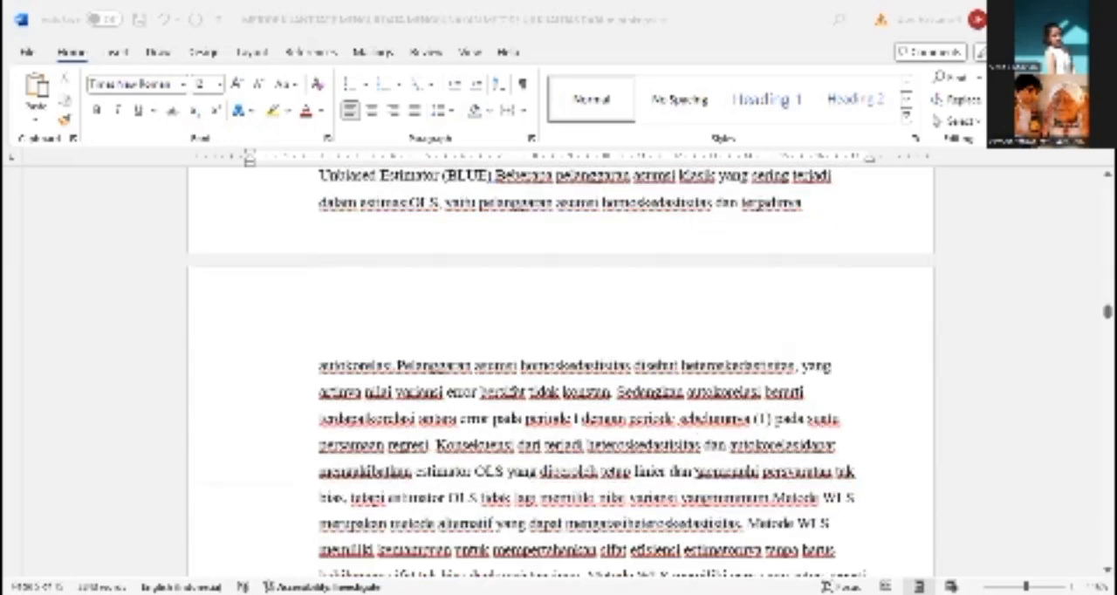
pyautogui.scroll(-2, 695, 471)
pyautogui.scroll(-10, 695, 471)
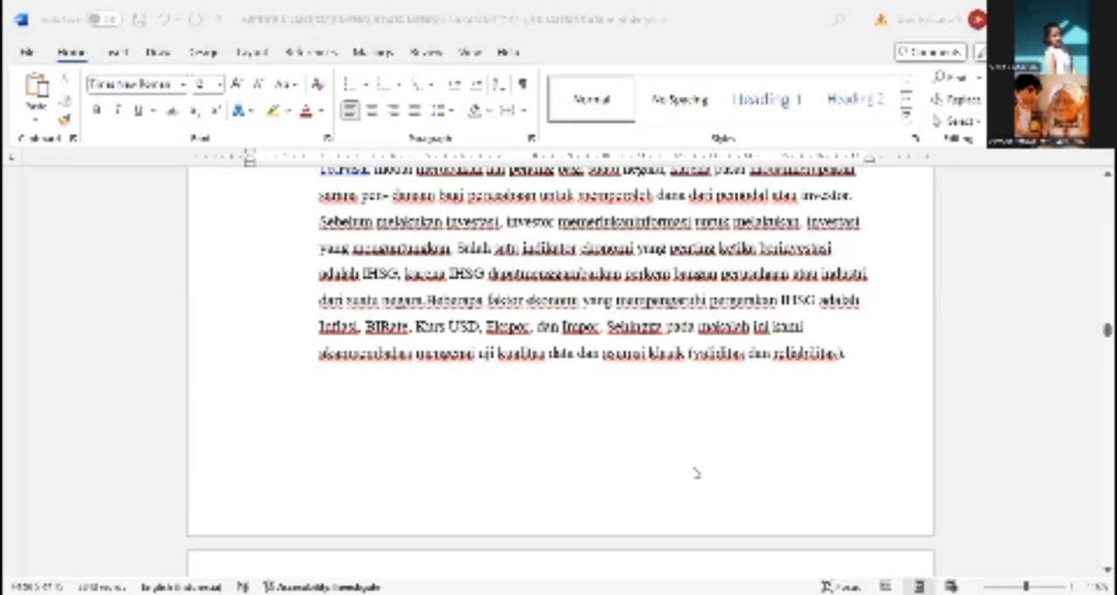
pyautogui.scroll(-7, 695, 472)
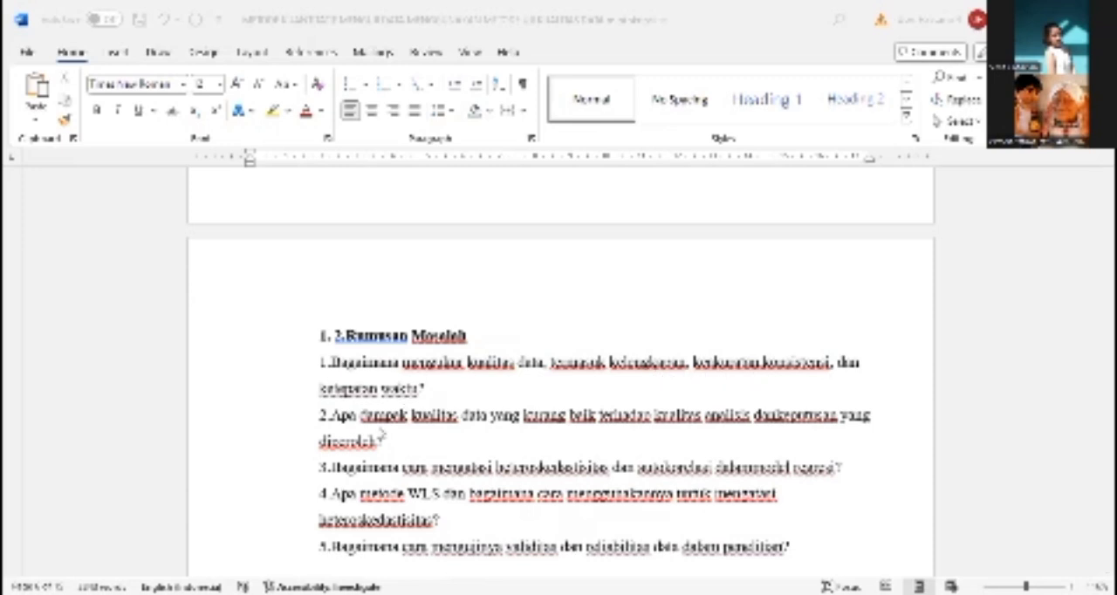
# Review the Rumusan Masalah and Tujuan Makalah lists up to the start of BAB II
pyautogui.scroll(-1, 381, 436)
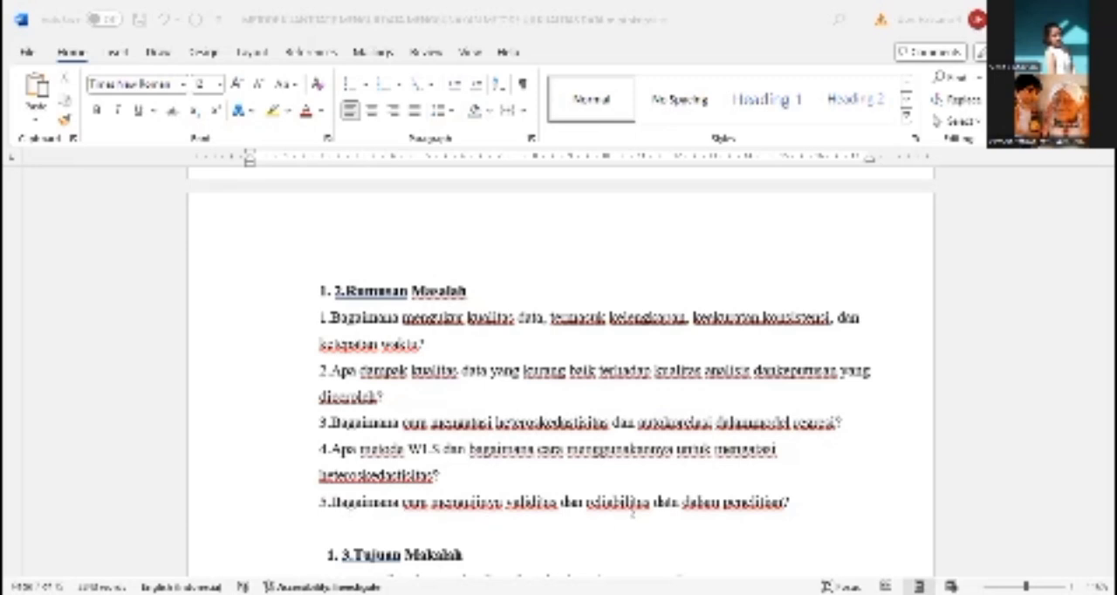
pyautogui.scroll(-3, 700, 515)
pyautogui.scroll(-2, 700, 515)
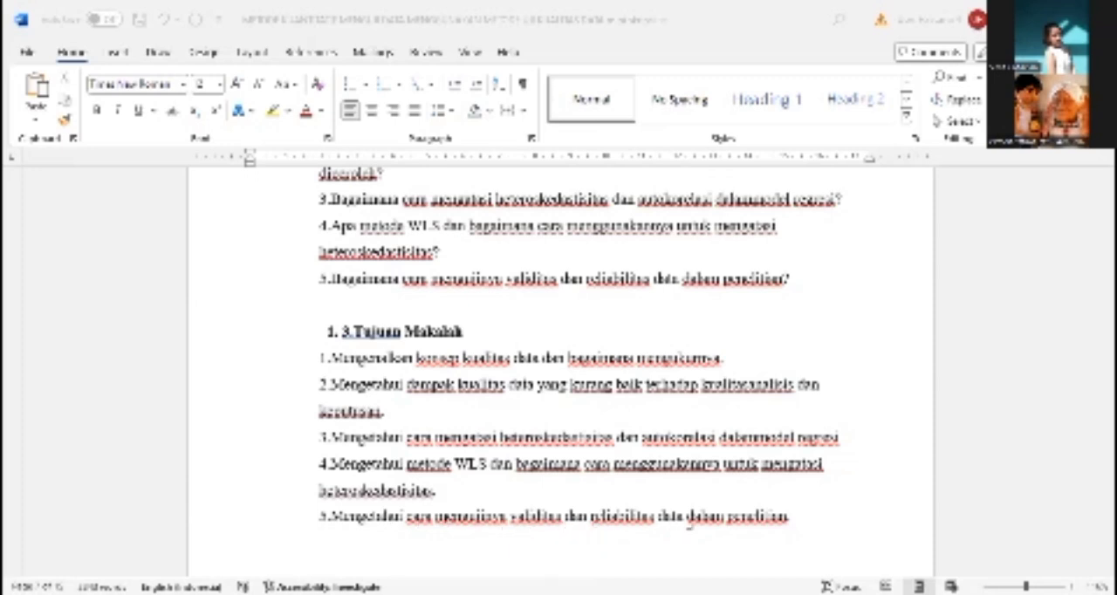
pyautogui.scroll(-10, 672, 516)
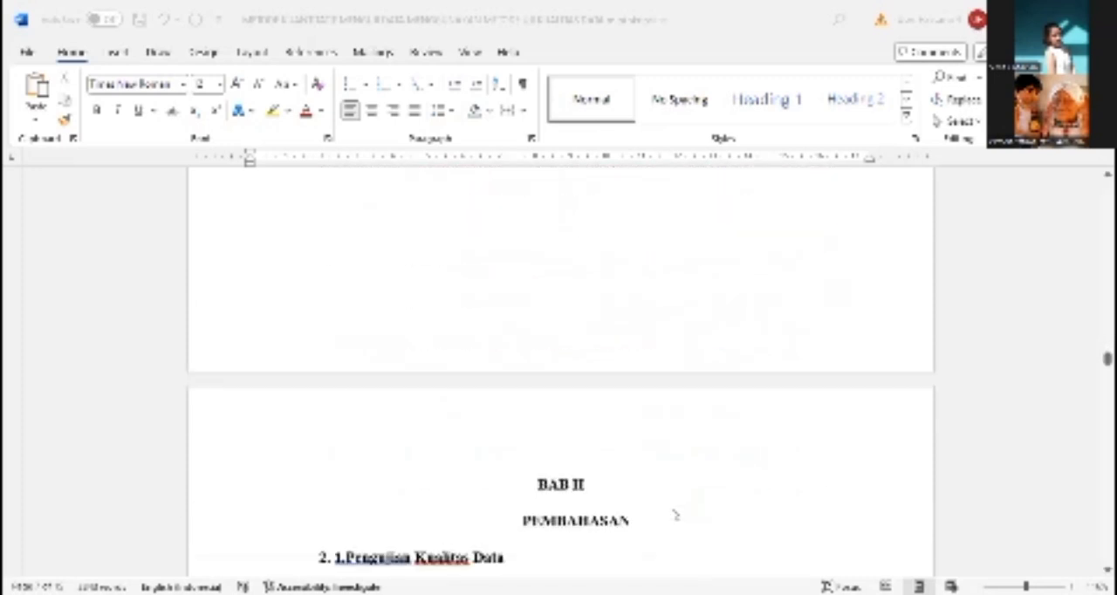
pyautogui.scroll(-1, 675, 515)
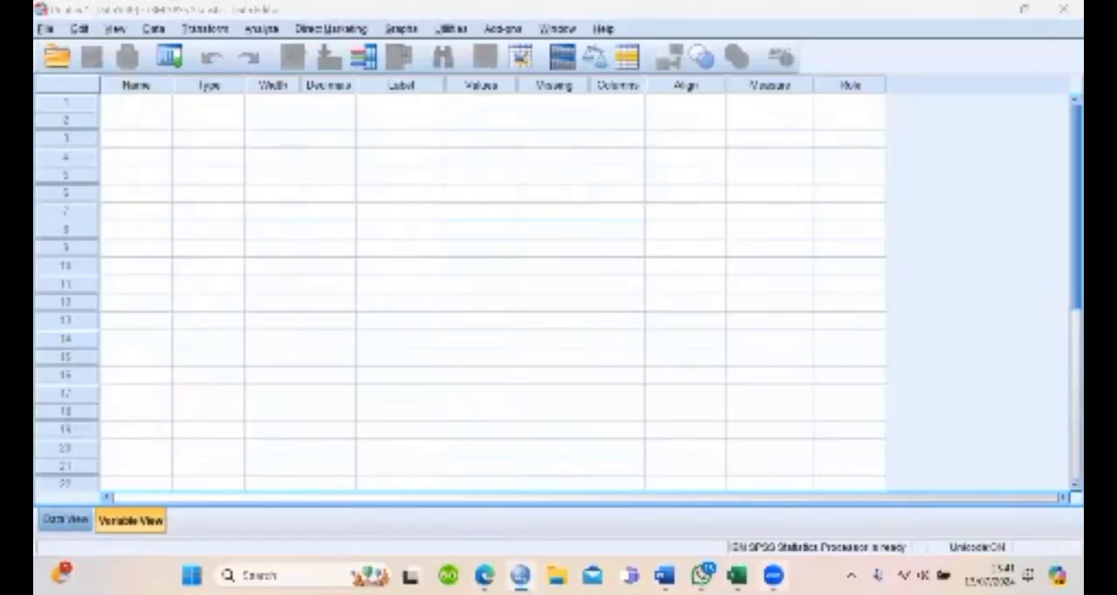
# Show the empty data grid in SPSS and bring up the Excel workbook "data metode statistik terbaru"
pyautogui.moveTo(664, 575)
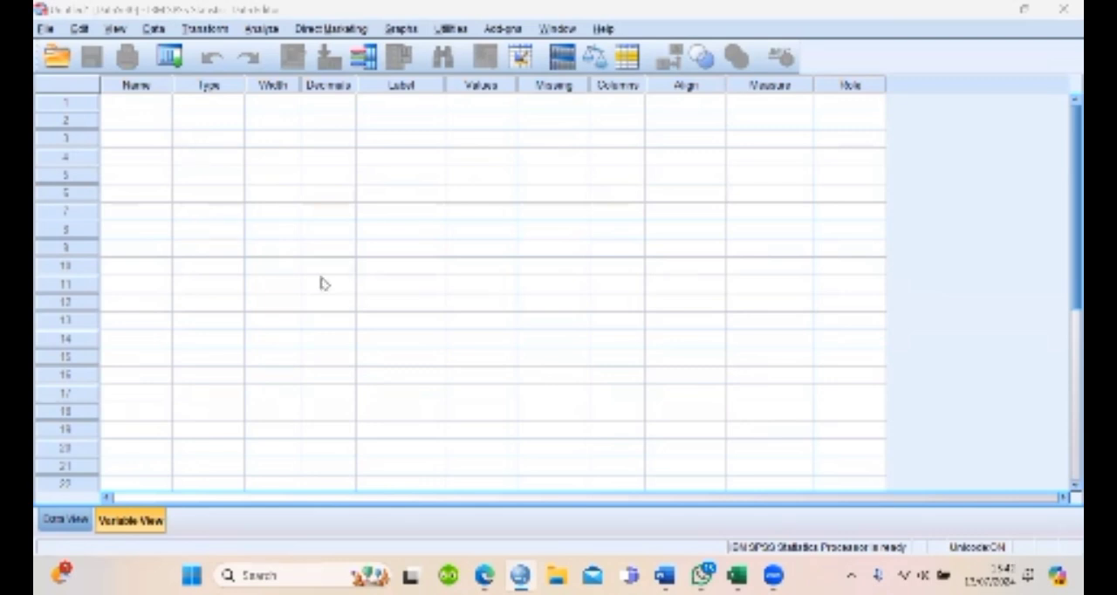
pyautogui.click(75, 525)
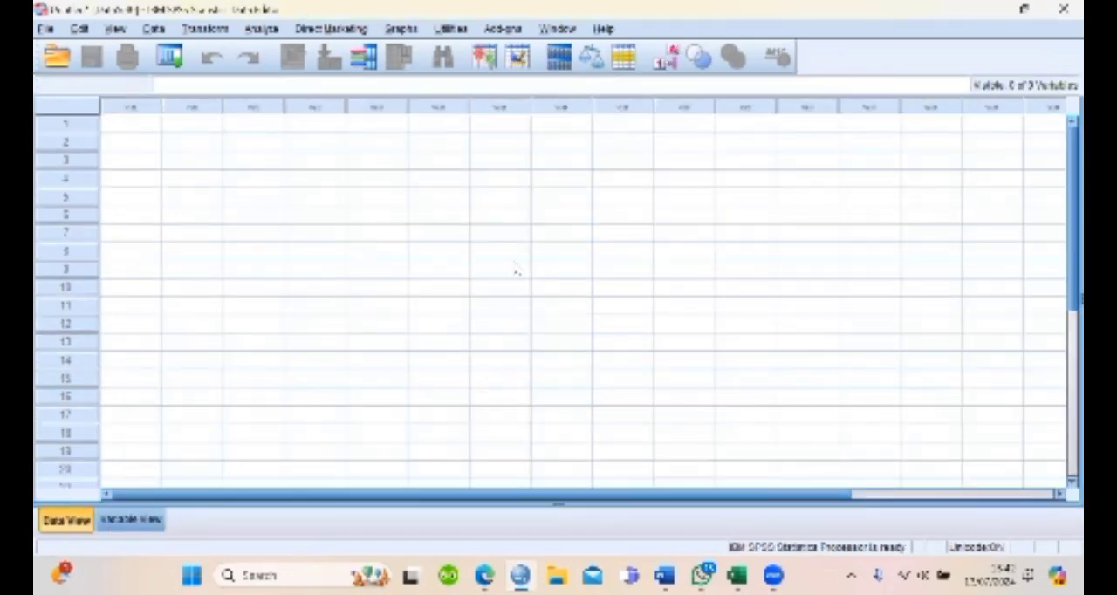
pyautogui.moveTo(737, 575)
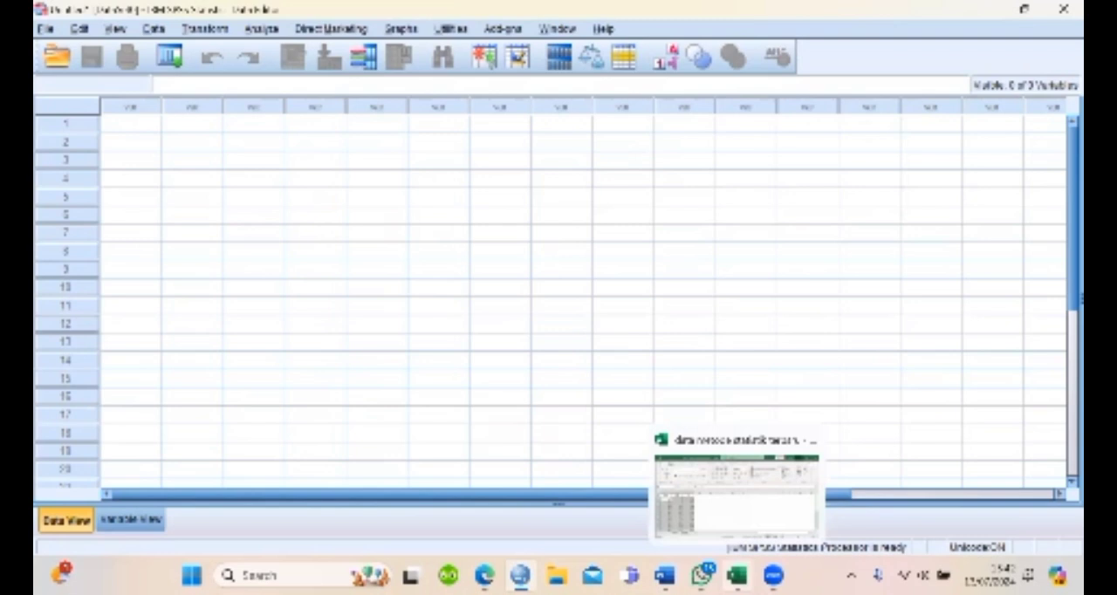
pyautogui.click(745, 515)
pyautogui.click(63, 529)
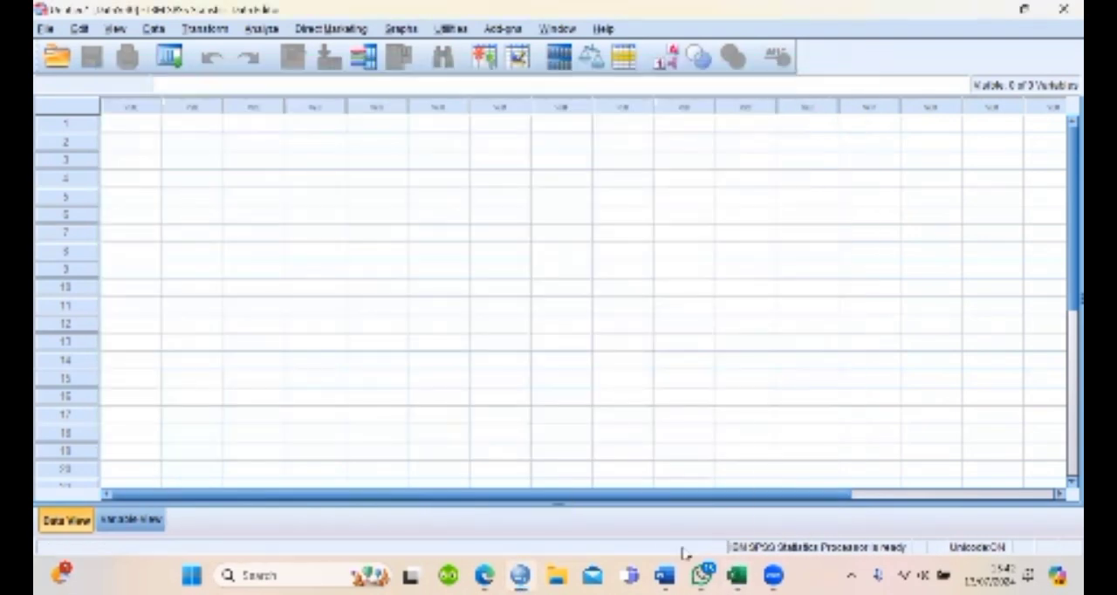
pyautogui.moveTo(737, 576)
pyautogui.click(752, 528)
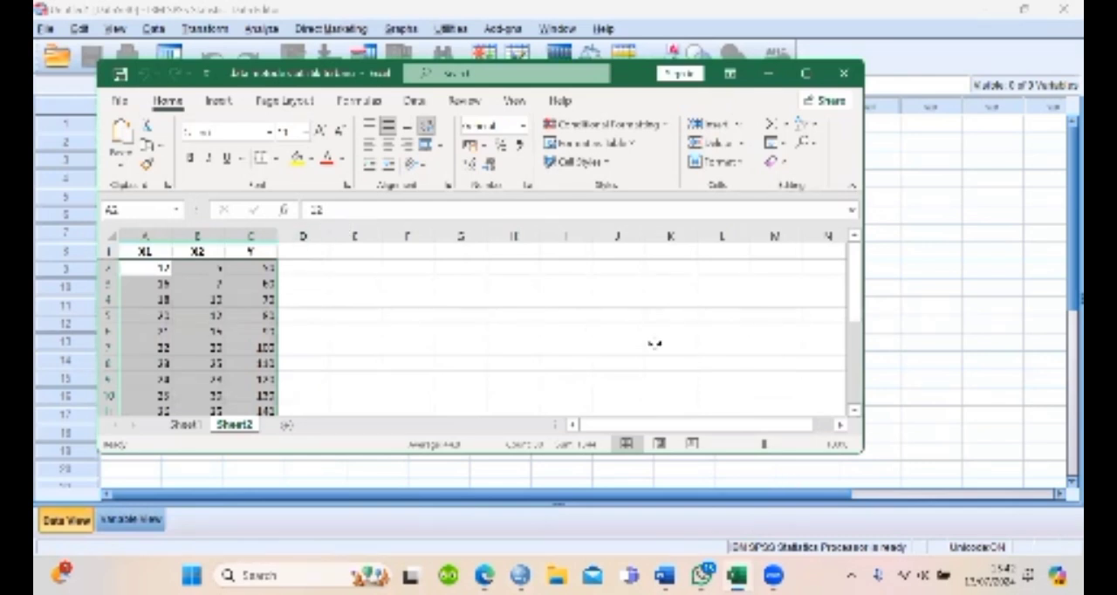
# Maximize the Excel workbook and copy the item data in A2:J8 on Sheet1, without the header row
pyautogui.moveTo(737, 575)
pyautogui.click(708, 515)
pyautogui.click(638, 11)
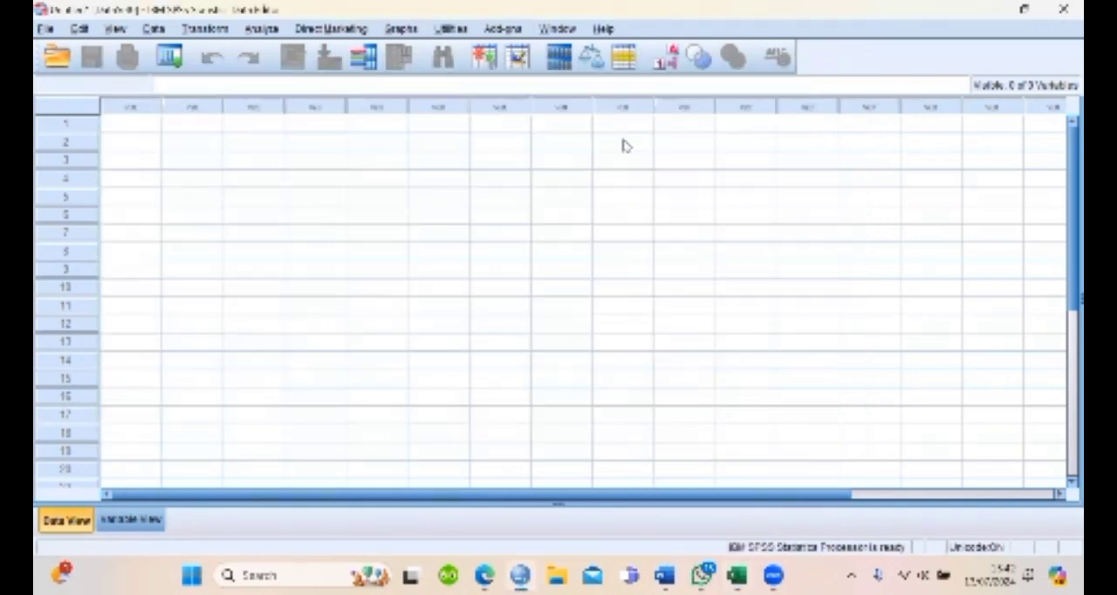
pyautogui.hotkey('alt', 'Tab')
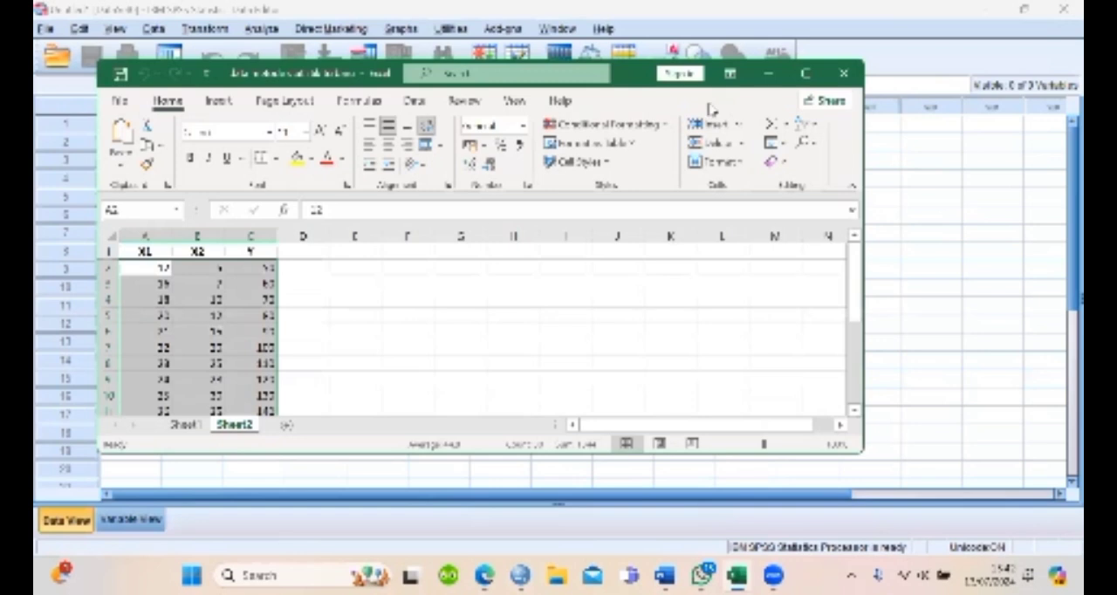
pyautogui.moveTo(635, 80); pyautogui.dragTo(665, 4)
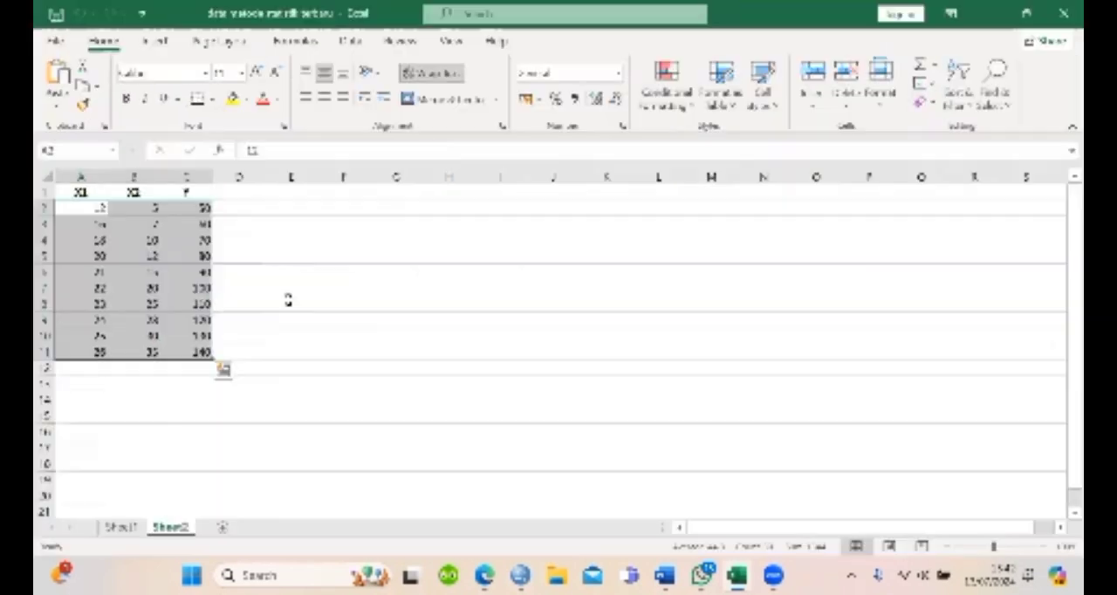
pyautogui.click(120, 527)
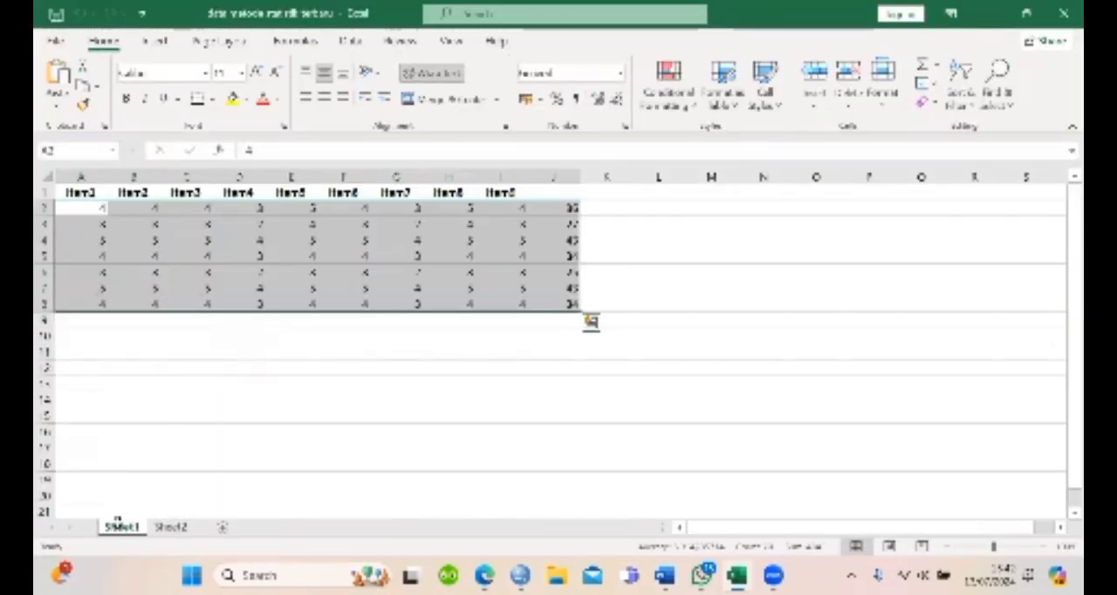
pyautogui.hotkey('ctrl', 'c')
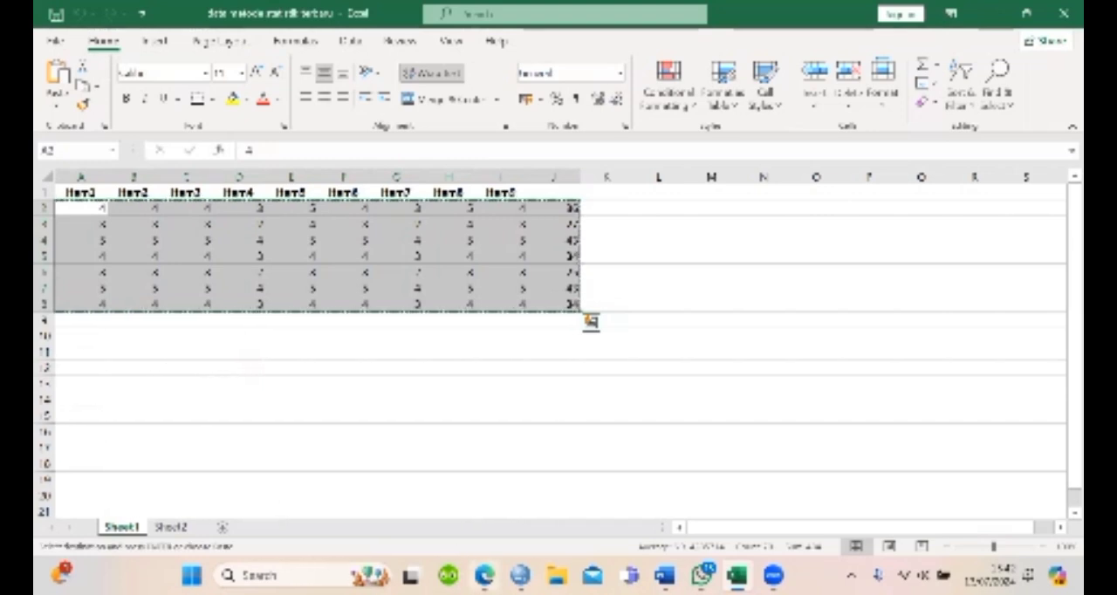
# Switch to SPSS and paste the copied item data into the grid starting at row 1 of the first column
pyautogui.moveTo(520, 575)
pyautogui.click(527, 495)
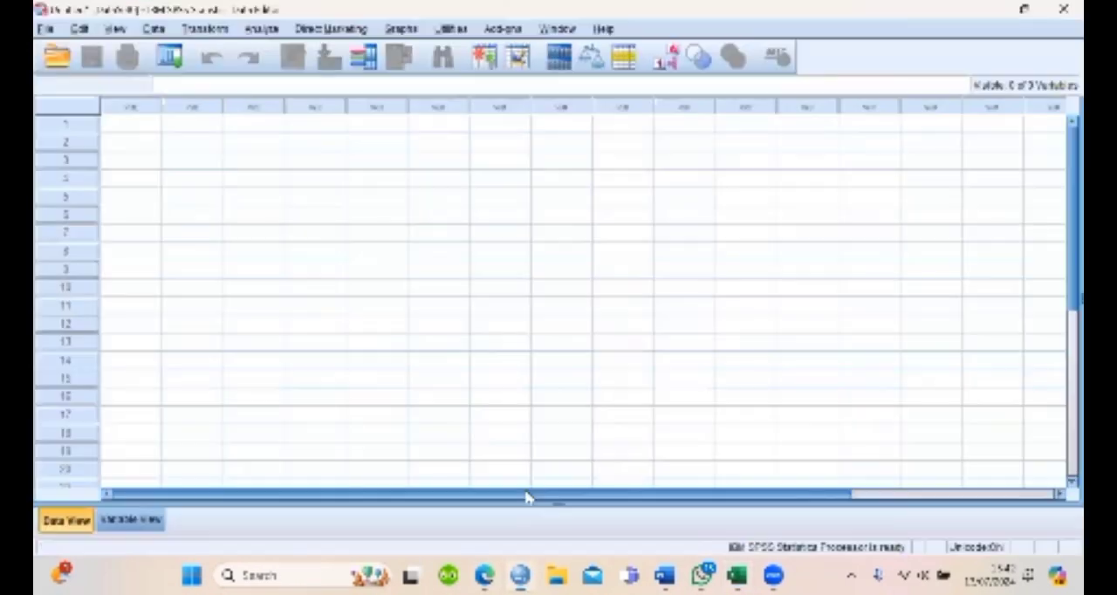
pyautogui.click(135, 126)
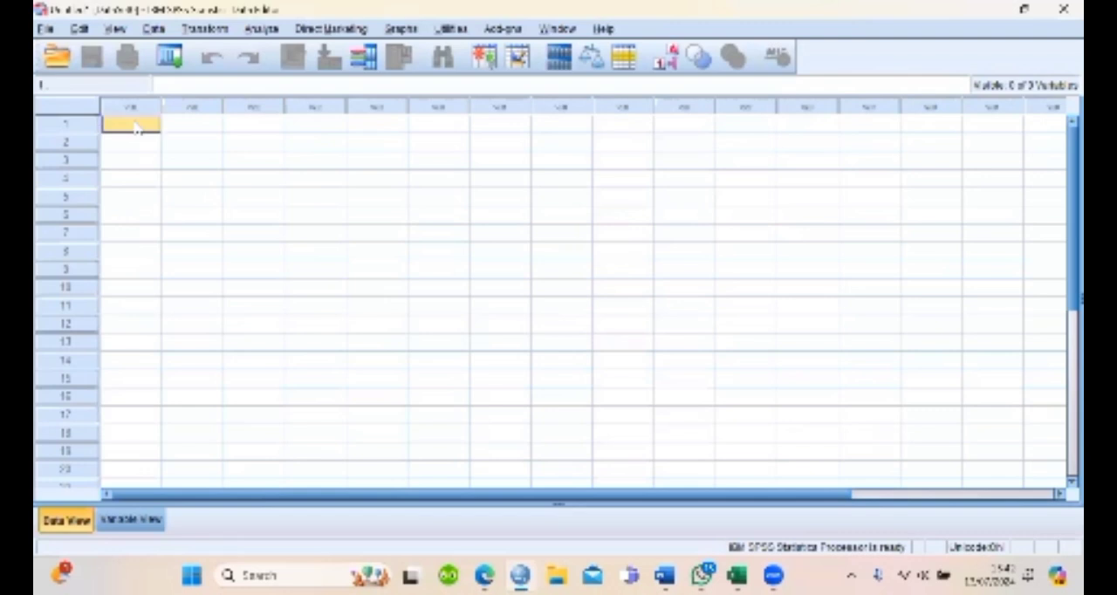
pyautogui.hotkey('ctrl', 'v')
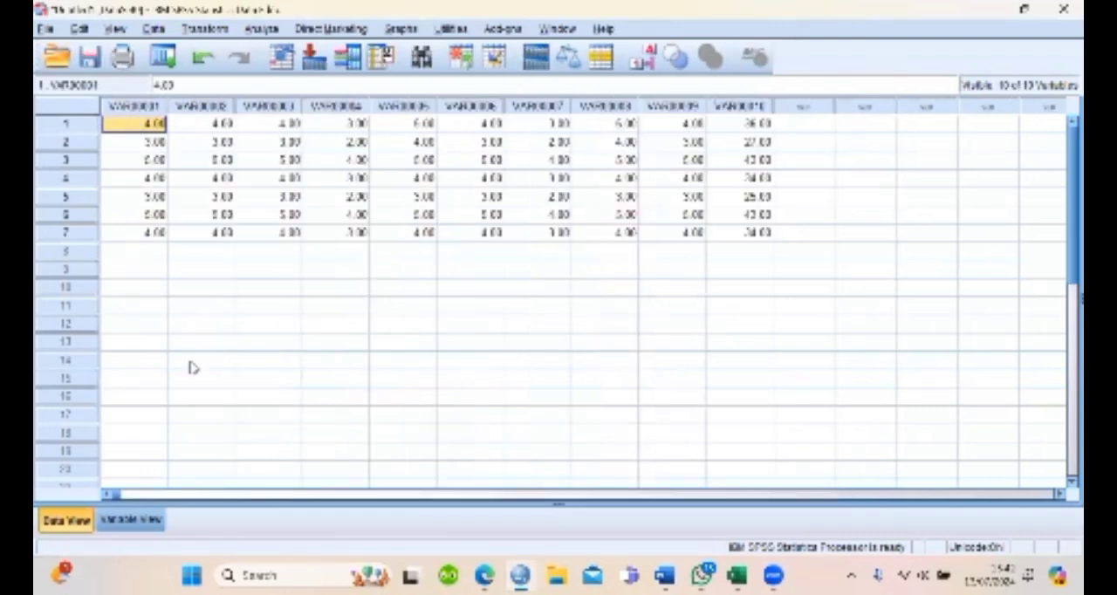
# Set the decimals of all ten variables to 0 in the variable definitions
pyautogui.click(131, 520)
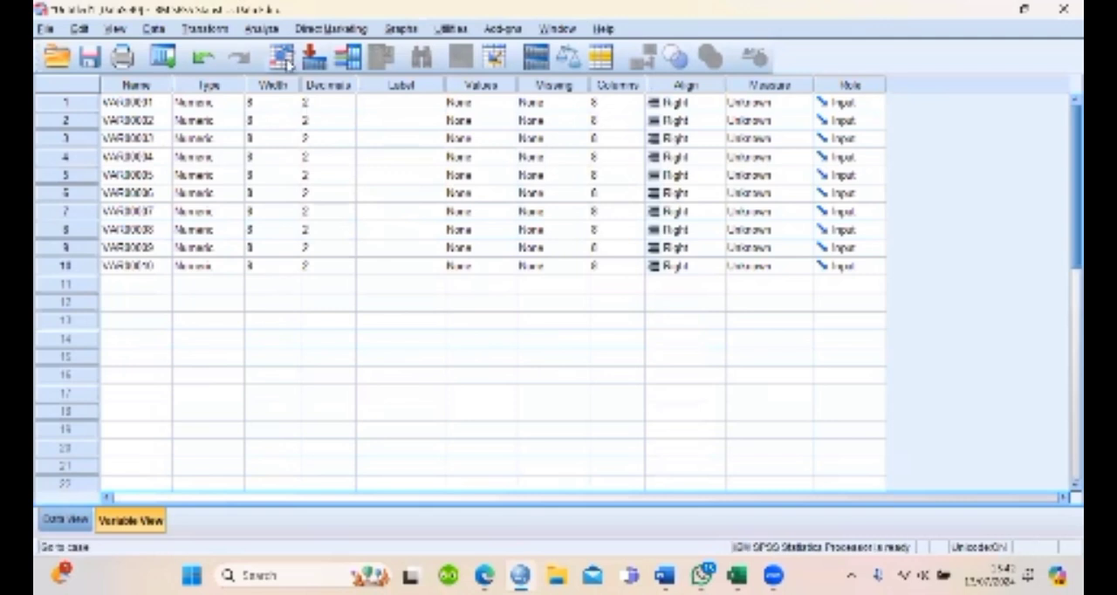
pyautogui.click(347, 103)
pyautogui.write('0')
pyautogui.press('Return')
pyautogui.press('0')
pyautogui.press('Return')
pyautogui.press('0')
pyautogui.press('Return')
pyautogui.press('0')
pyautogui.press('Return')
pyautogui.press('Return')
pyautogui.press('0')
pyautogui.press('Return')
pyautogui.press('0')
pyautogui.press('Return')
pyautogui.press('0')
pyautogui.press('Return')
pyautogui.press('0')
pyautogui.press('Return')
pyautogui.press('0')
pyautogui.press('Return')
pyautogui.press('Up')
pyautogui.press('Up')
pyautogui.press('Up')
pyautogui.press('Up')
pyautogui.press('Up')
pyautogui.press('Up')
pyautogui.write('0')
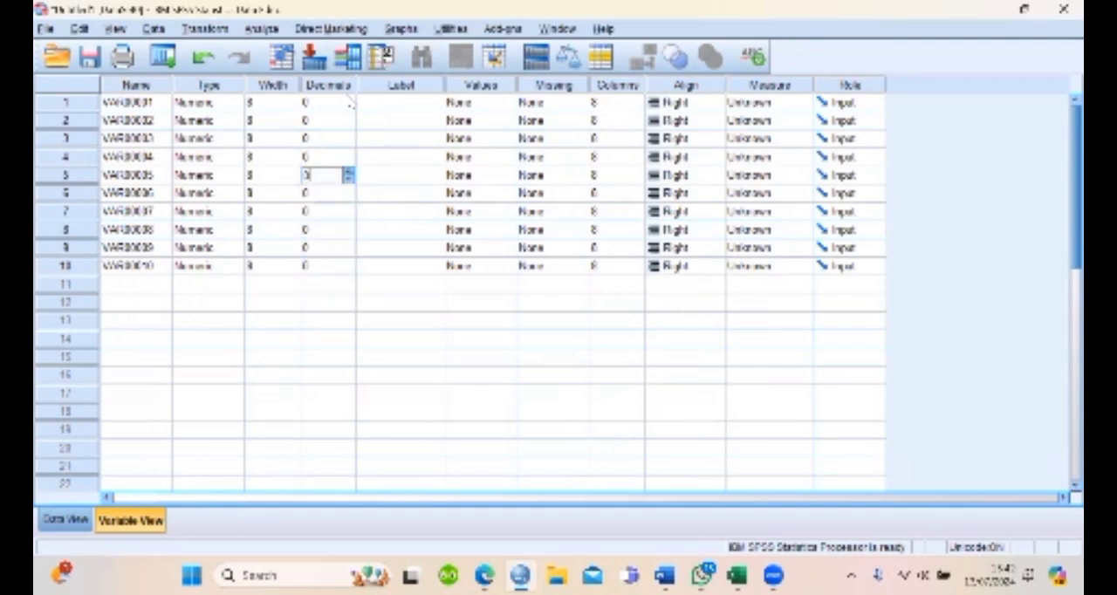
# Bring up Find and Replace for the variable Name column in replace mode
pyautogui.click(143, 86)
pyautogui.hotkey('ctrl', 'f')
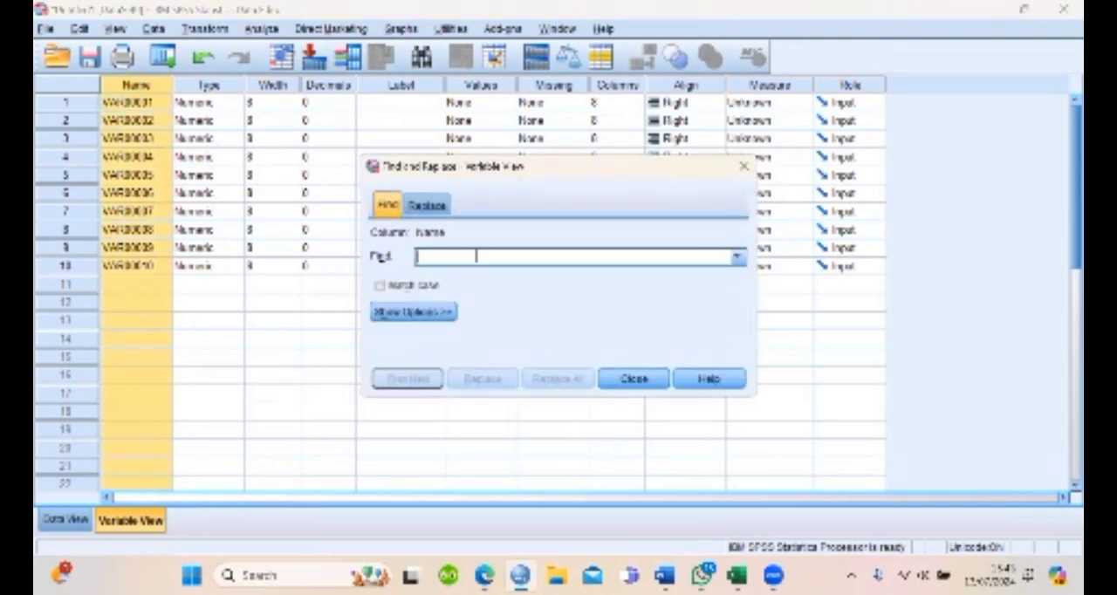
pyautogui.write('weight')
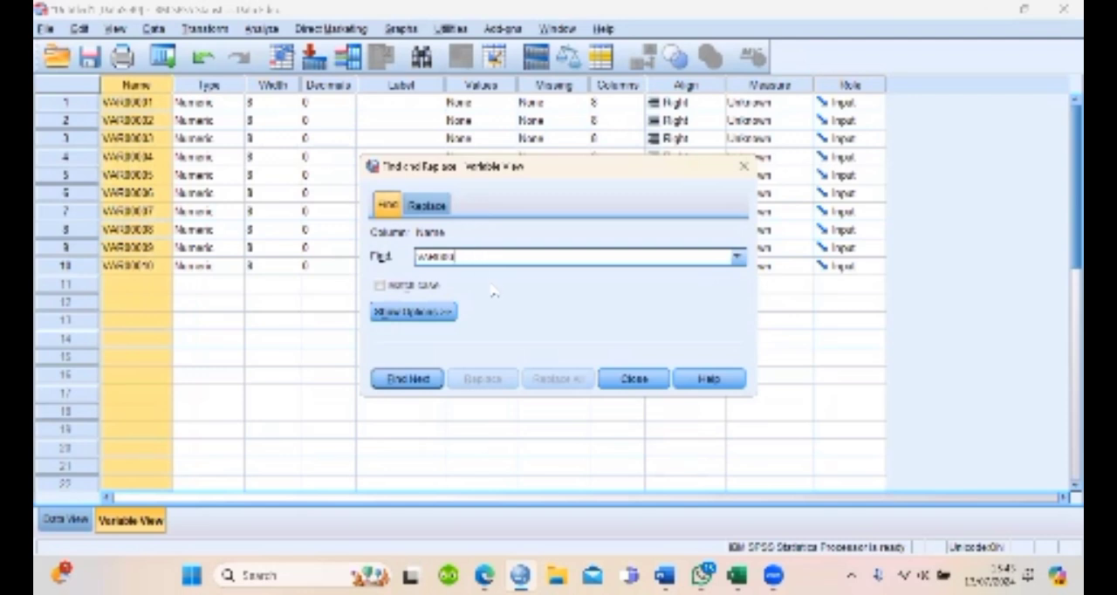
pyautogui.click(437, 205)
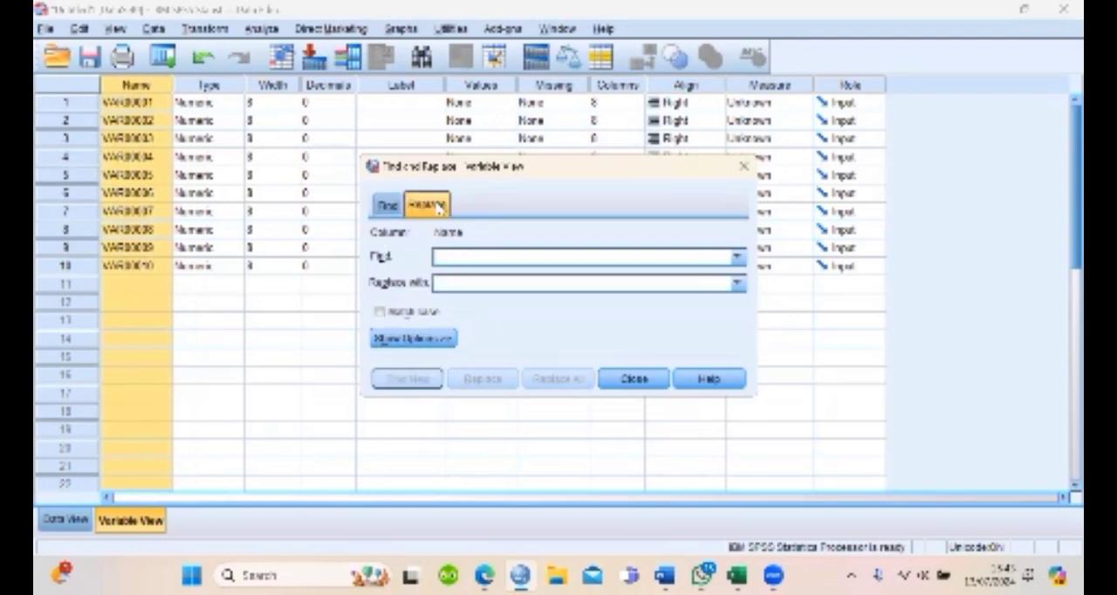
pyautogui.click(471, 256)
pyautogui.write('weight')
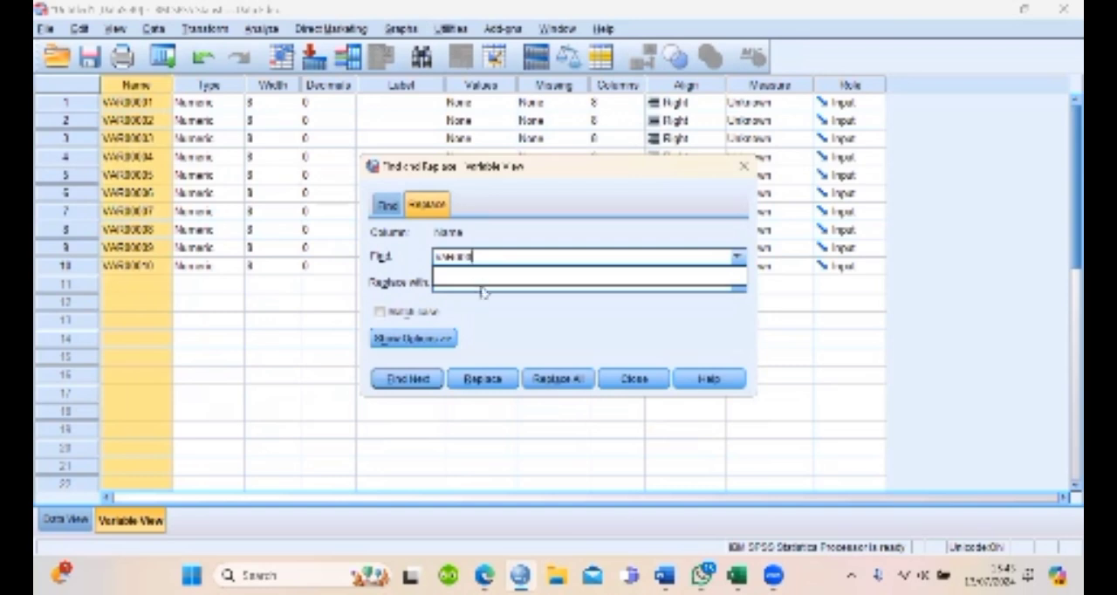
pyautogui.press('BackSpace')
pyautogui.press('BackSpace')
pyautogui.press('BackSpace')
pyautogui.press('BackSpace')
pyautogui.press('BackSpace')
pyautogui.press('BackSpace')
pyautogui.write('s')
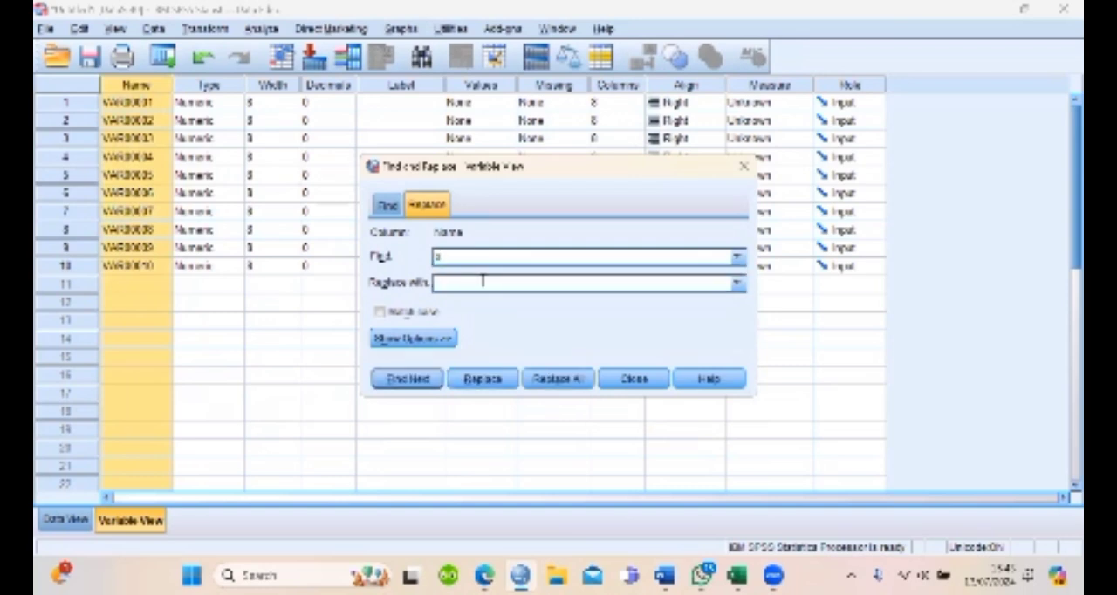
pyautogui.click(561, 381)
pyautogui.click(579, 381)
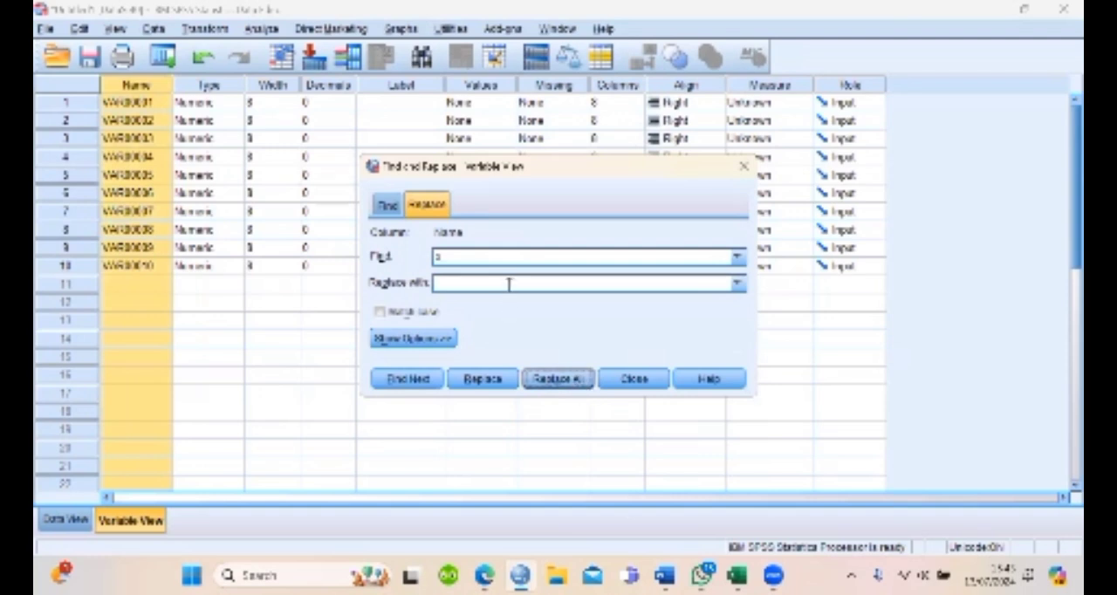
# Replace VAR000 with X_ in all ten variable names and close Find and Replace
pyautogui.write('sn')
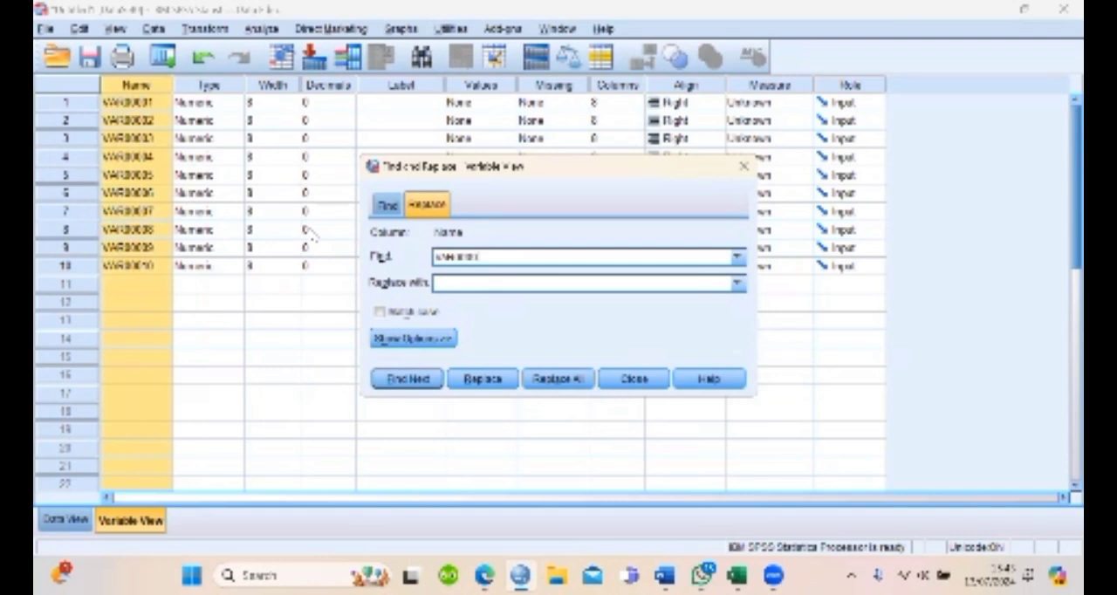
pyautogui.click(469, 279)
pyautogui.click(558, 380)
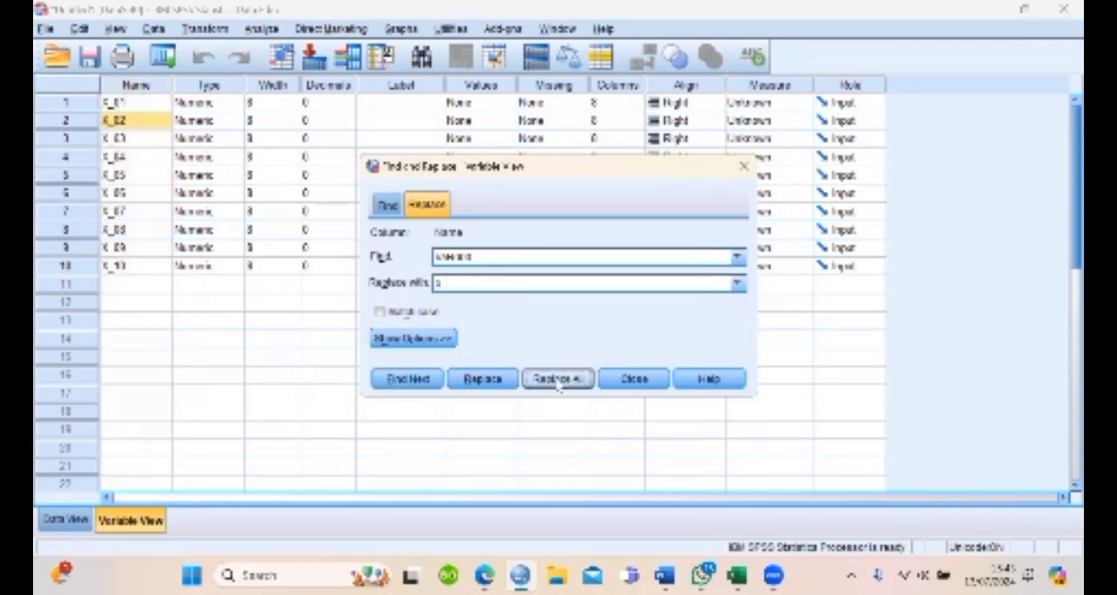
pyautogui.click(153, 142)
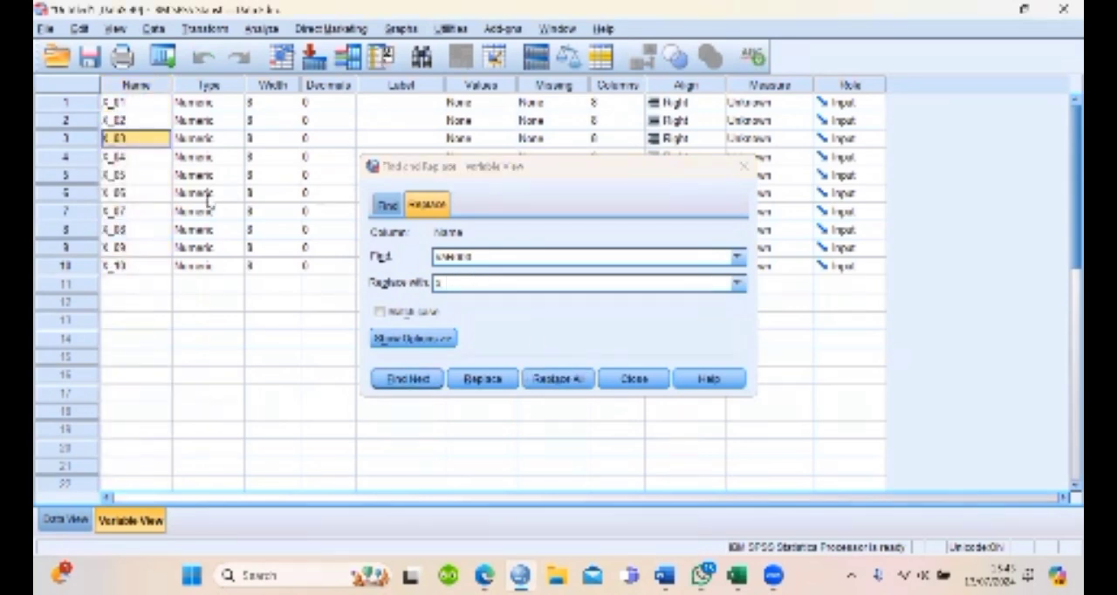
pyautogui.click(743, 165)
# Return to the data grid and run a two-tailed Pearson bivariate correlation on all variables X_01 to X_10
pyautogui.click(64, 521)
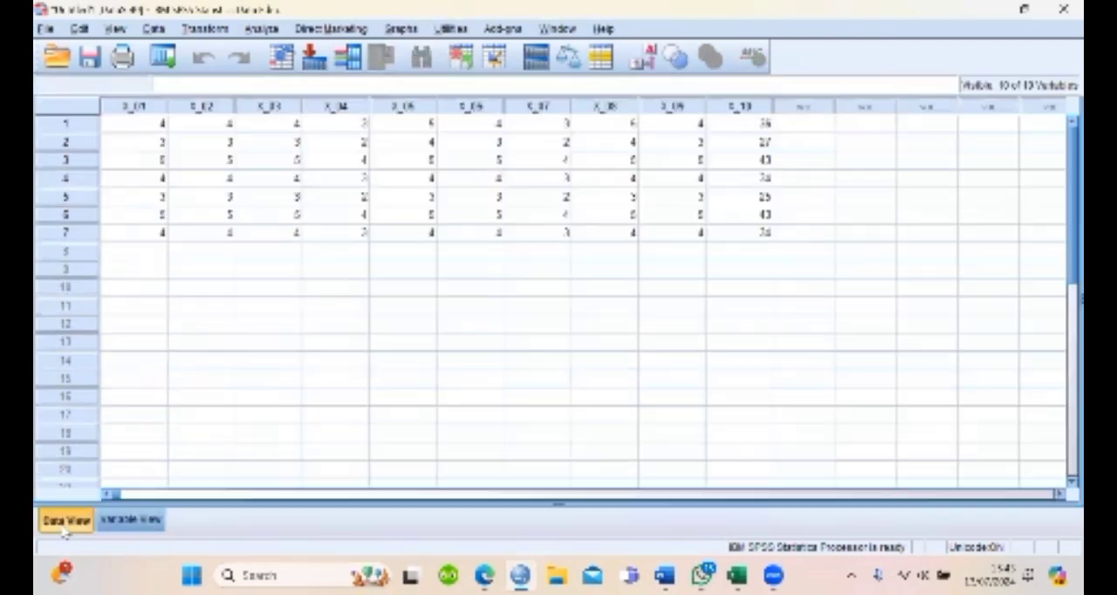
pyautogui.click(262, 29)
pyautogui.moveTo(336, 183)
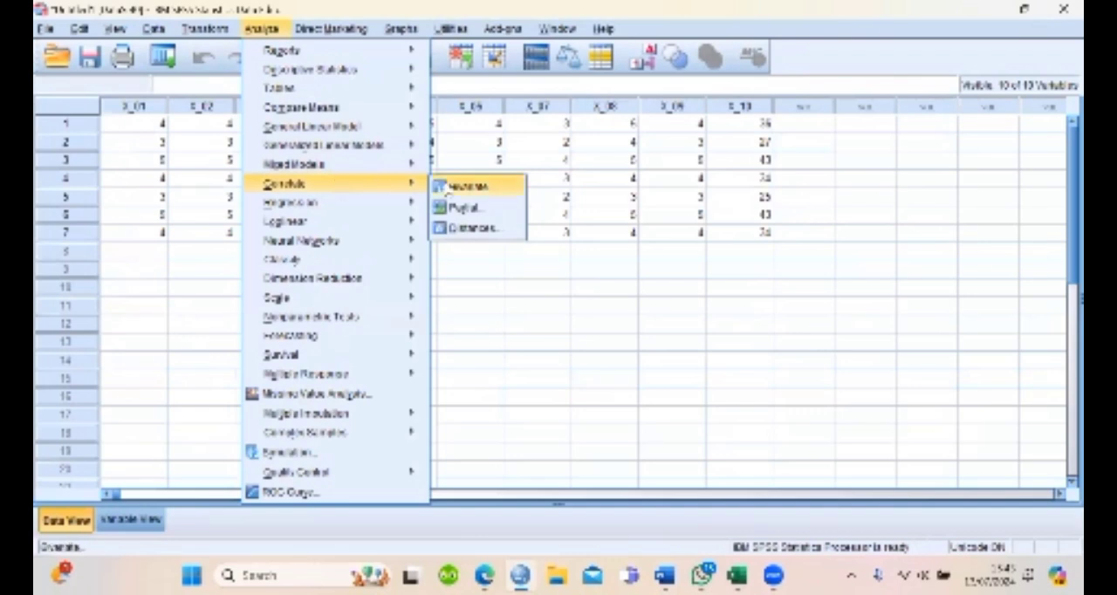
pyautogui.click(470, 186)
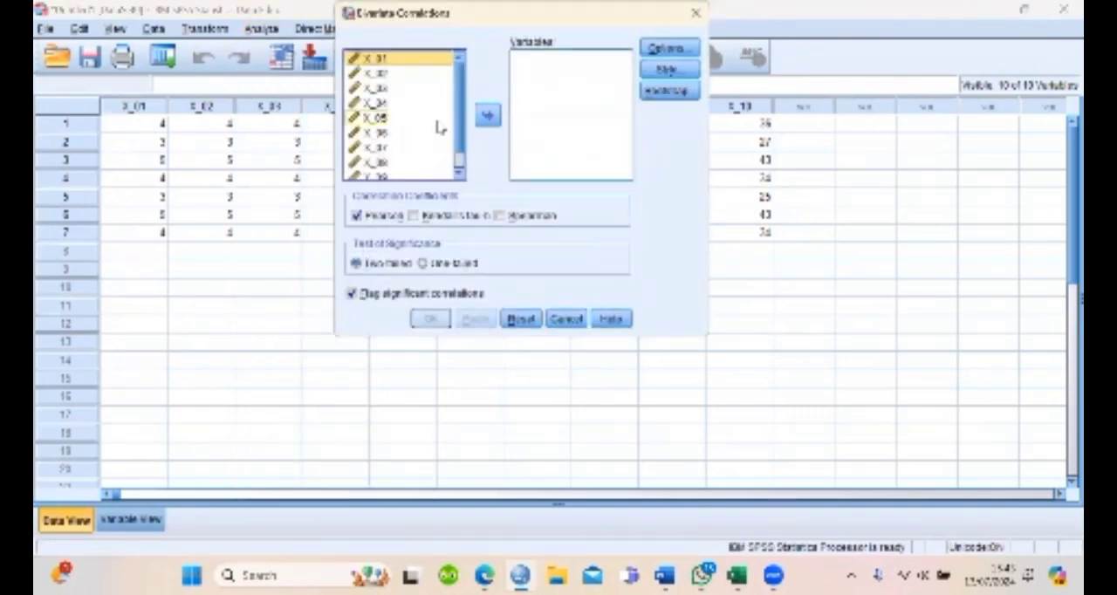
pyautogui.hotkey('ctrl', 'a')
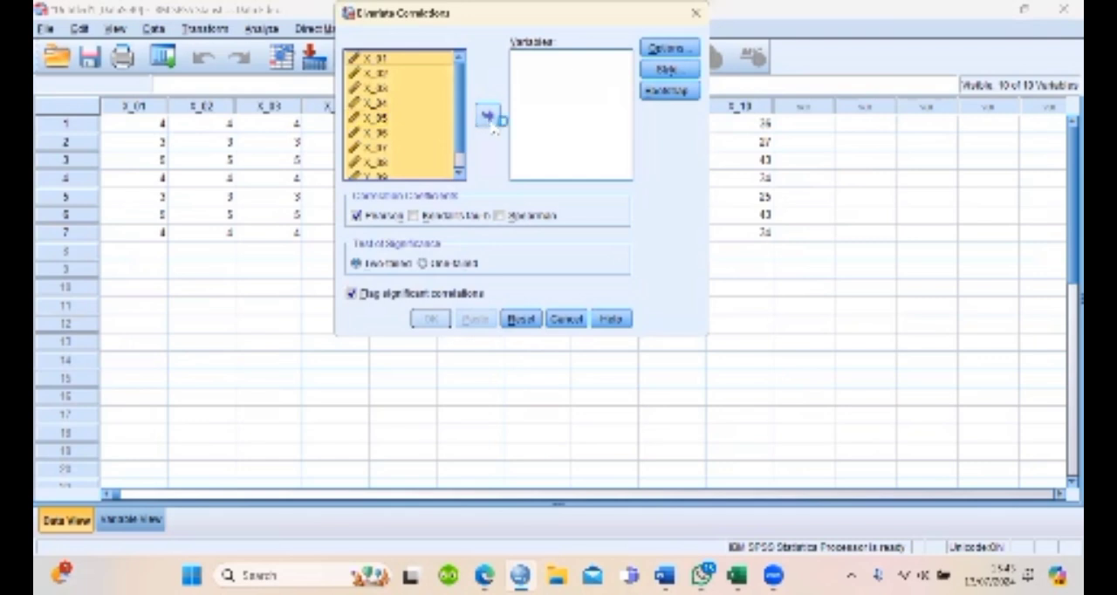
pyautogui.click(459, 173)
pyautogui.click(460, 174)
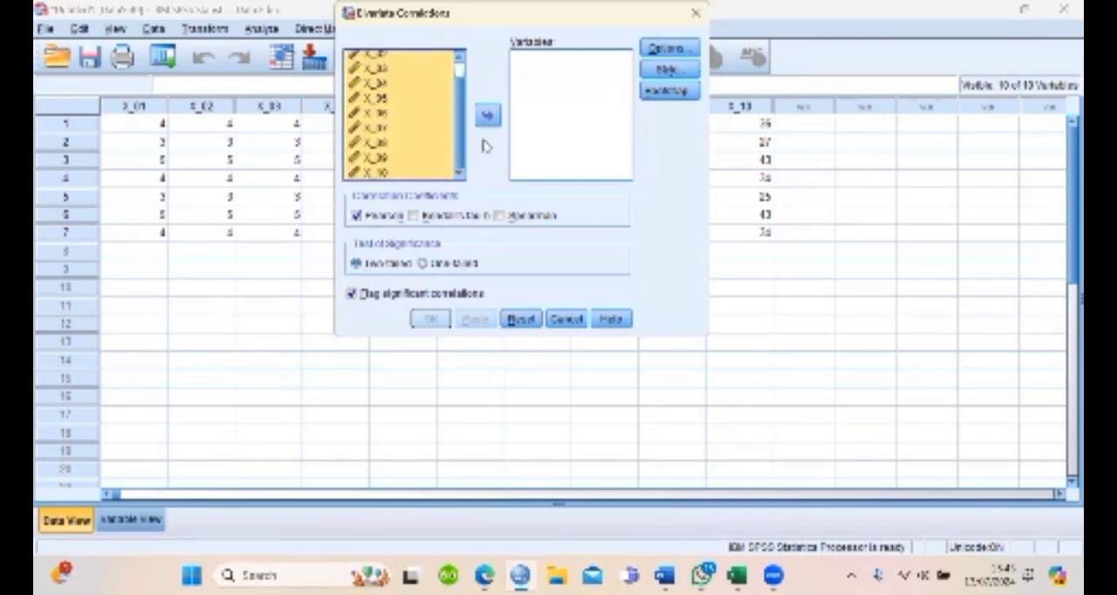
pyautogui.click(490, 122)
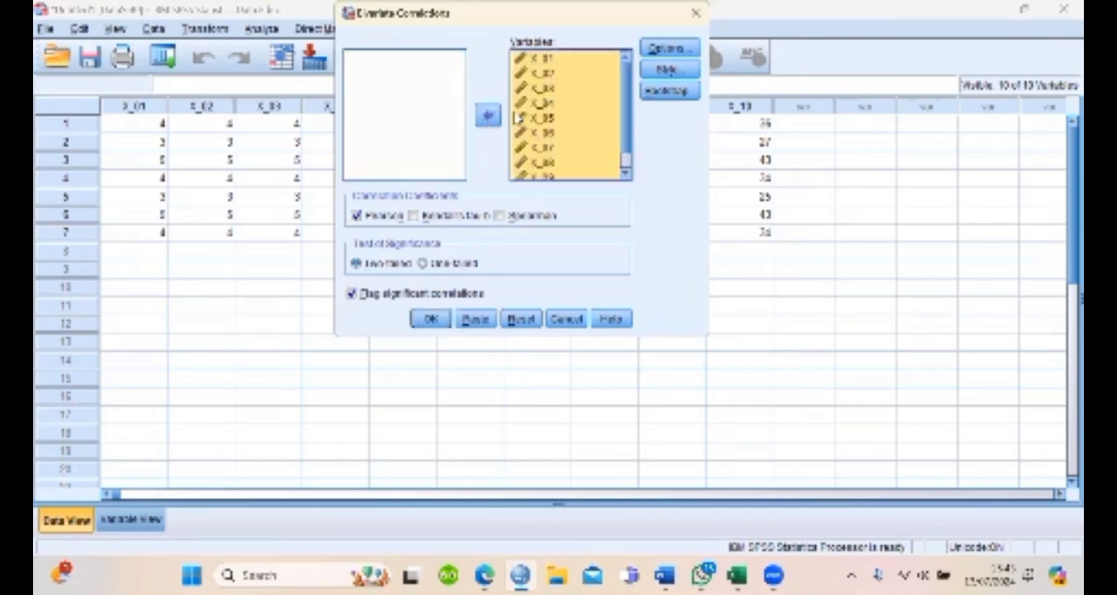
pyautogui.click(624, 175)
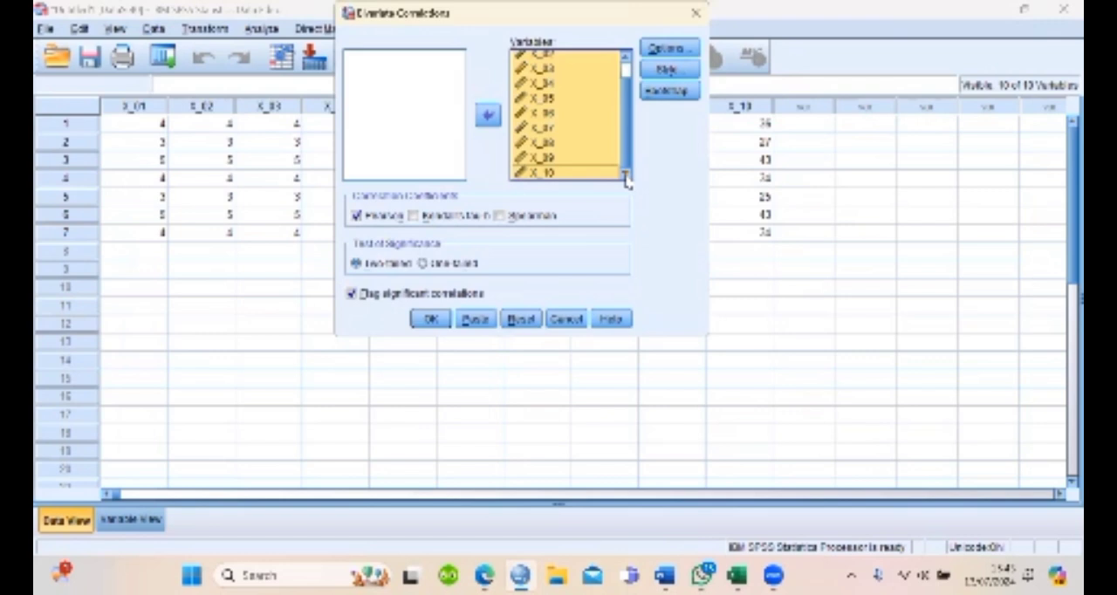
pyautogui.click(430, 318)
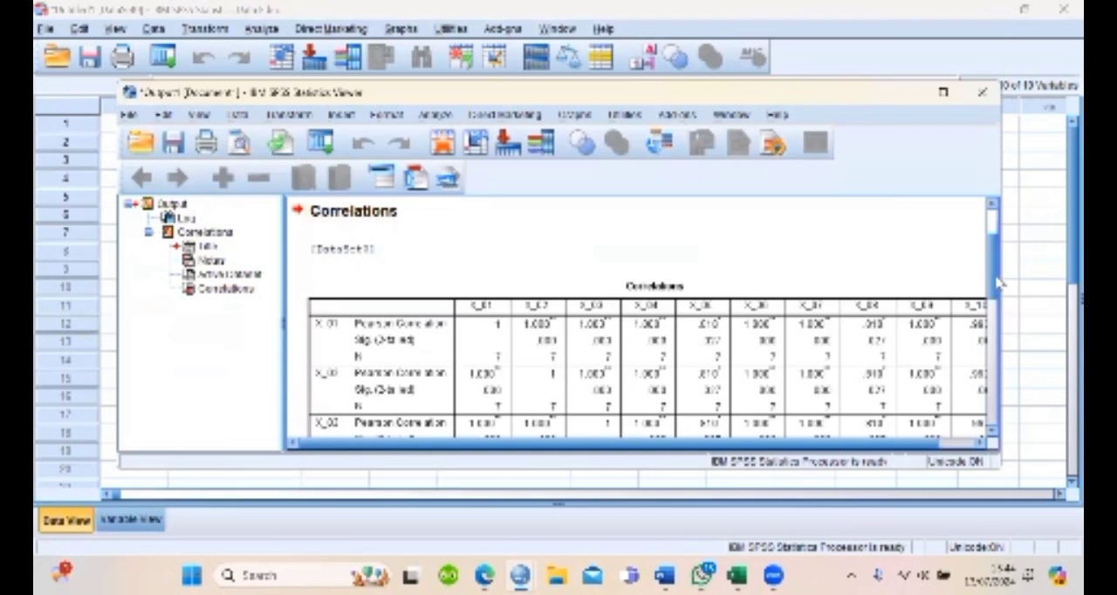
# Examine the Correlations table in the output from start to end, and put the output window away
pyautogui.moveTo(998, 283); pyautogui.dragTo(1012, 423)
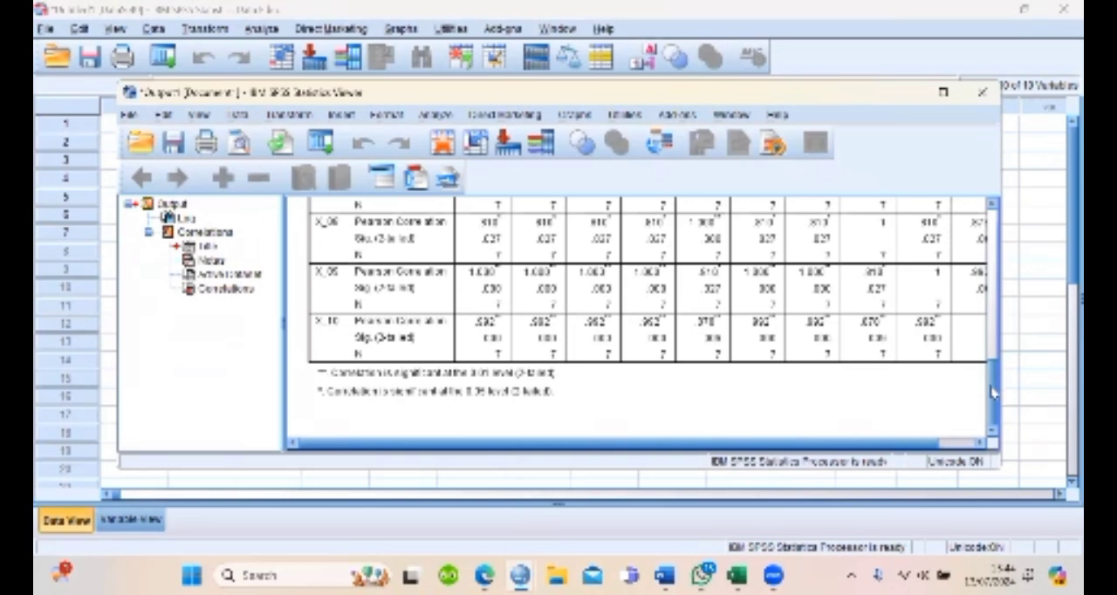
pyautogui.moveTo(993, 393); pyautogui.dragTo(1000, 262)
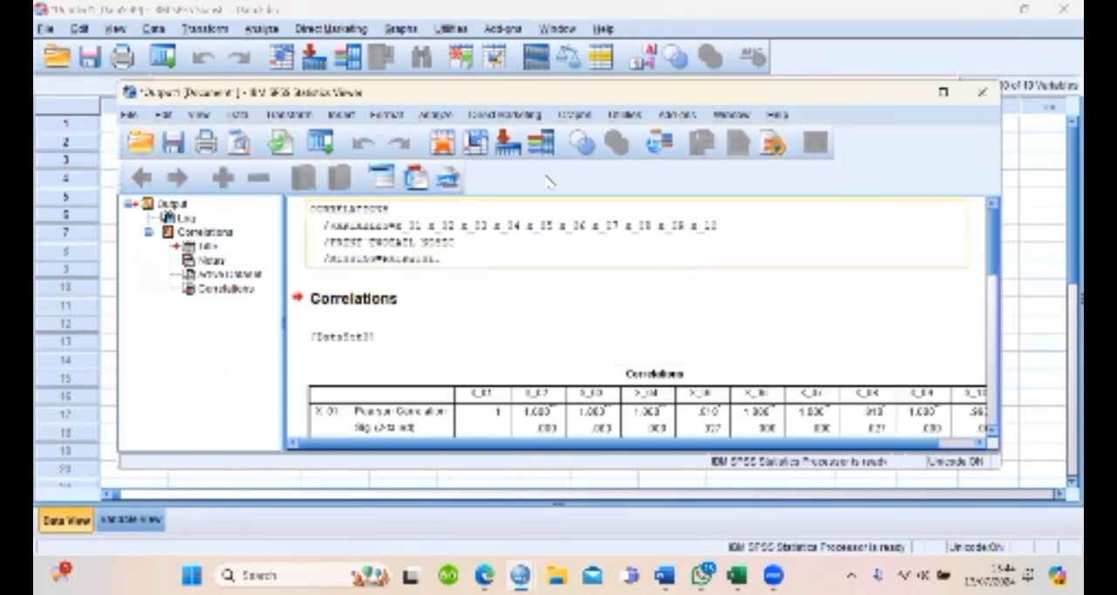
pyautogui.click(910, 95)
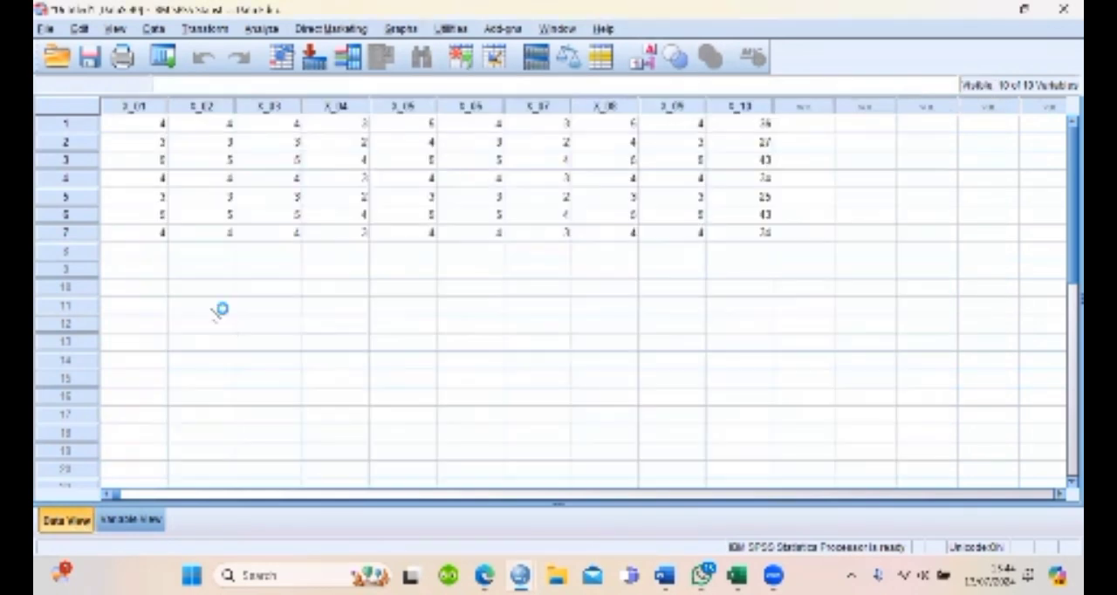
pyautogui.click(263, 29)
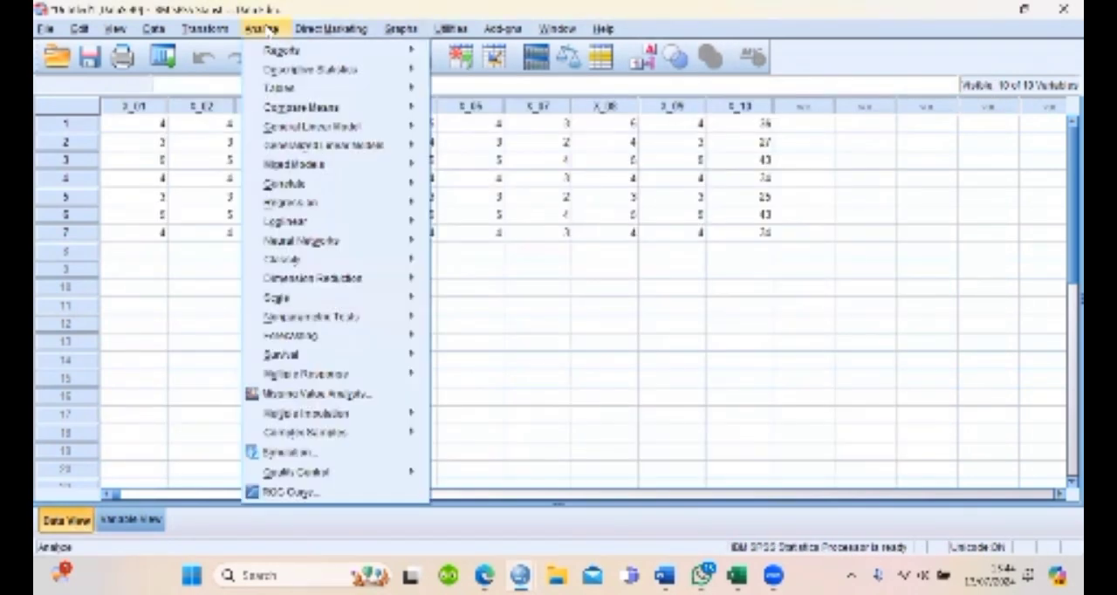
pyautogui.moveTo(338, 165)
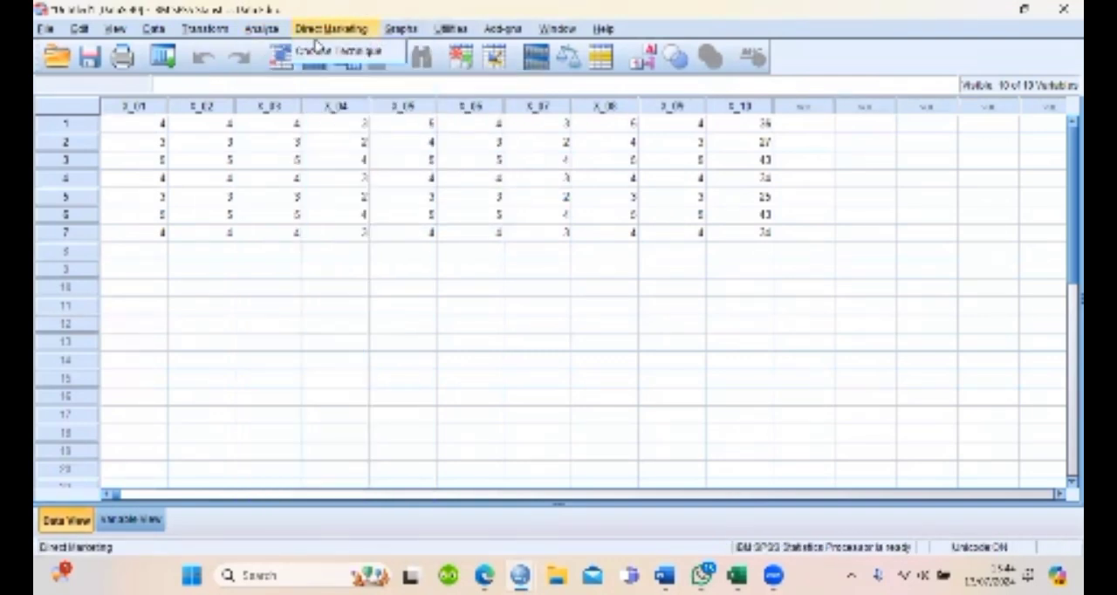
pyautogui.click(257, 23)
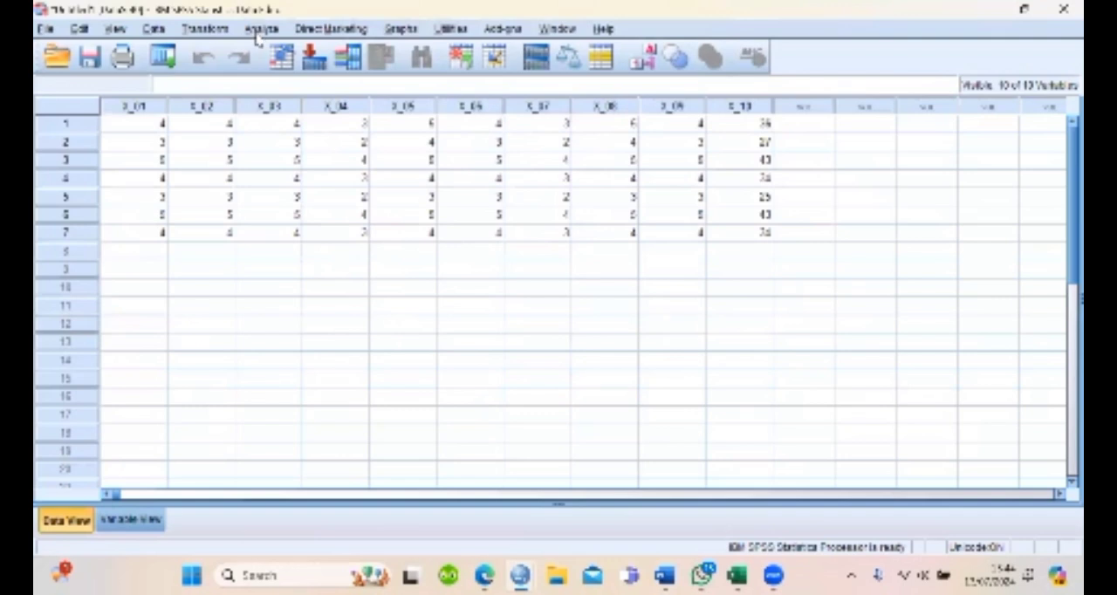
# Start a Reliability Analysis with the Alpha model and set X_01 to X_09 as its items, leaving out X_10
pyautogui.click(259, 31)
pyautogui.moveTo(348, 192)
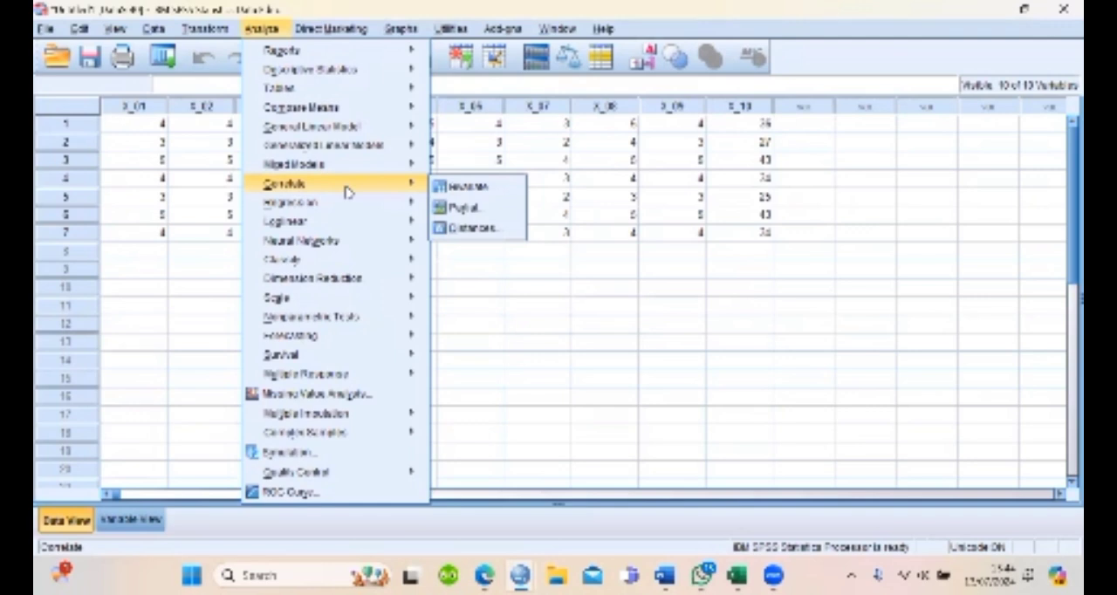
pyautogui.moveTo(362, 280)
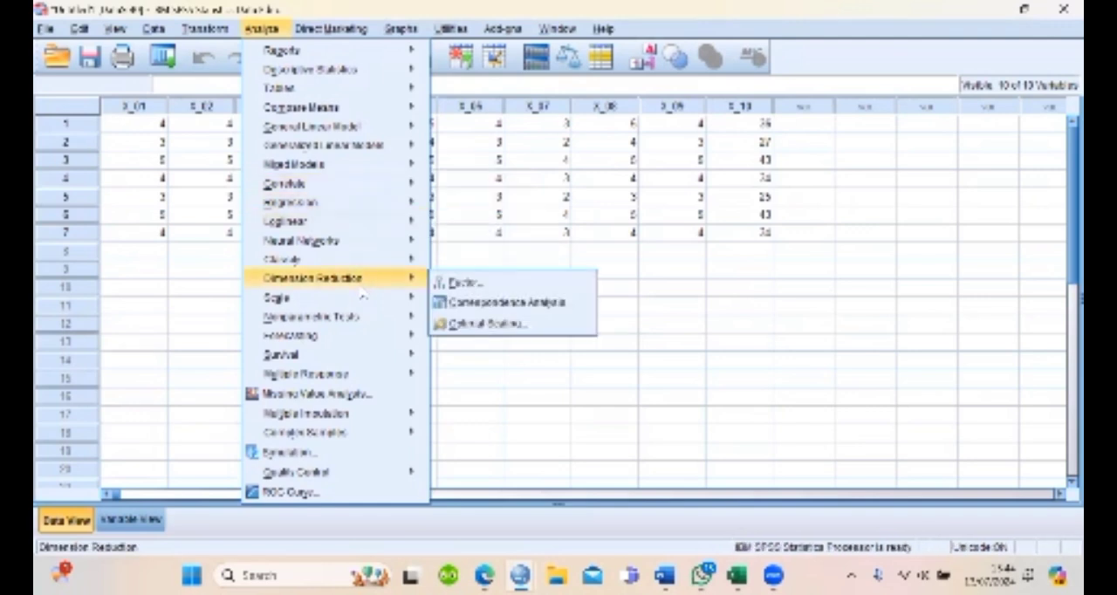
pyautogui.moveTo(408, 302)
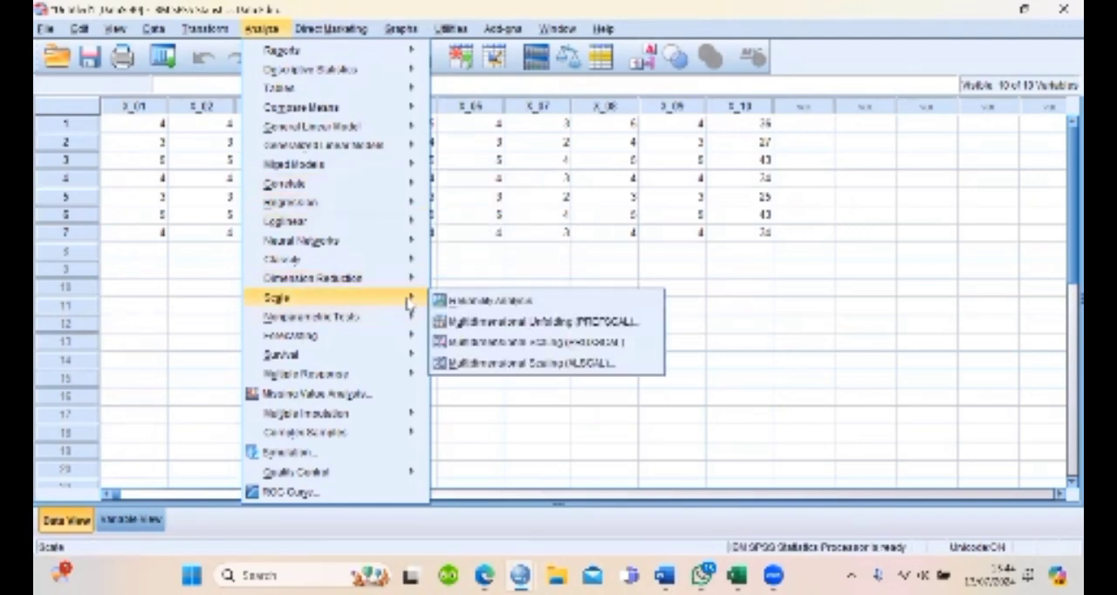
pyautogui.click(495, 302)
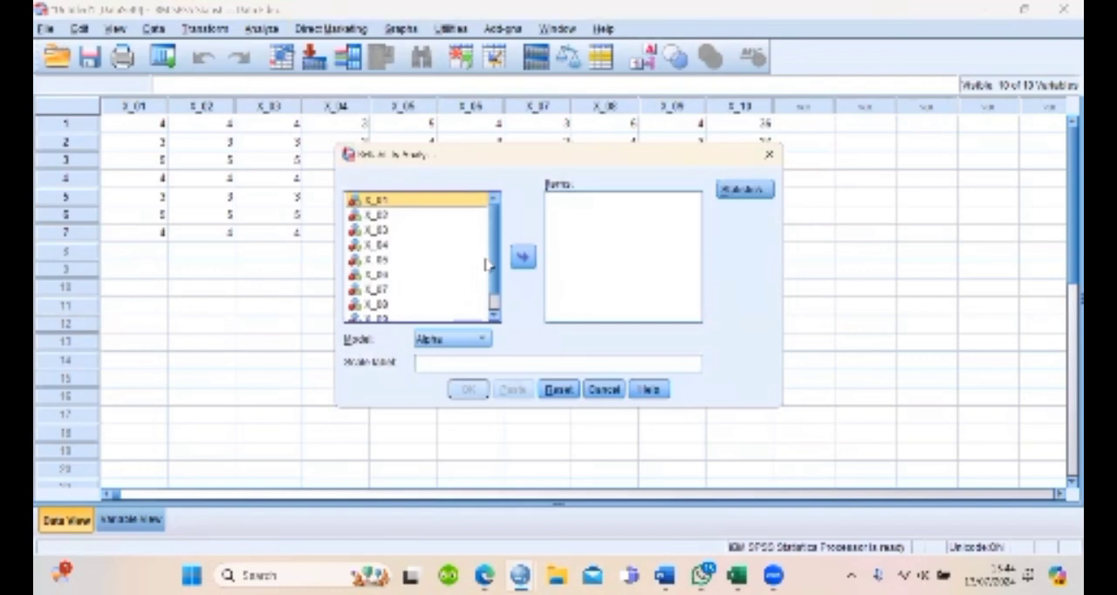
pyautogui.hotkey('ctrl', 'a')
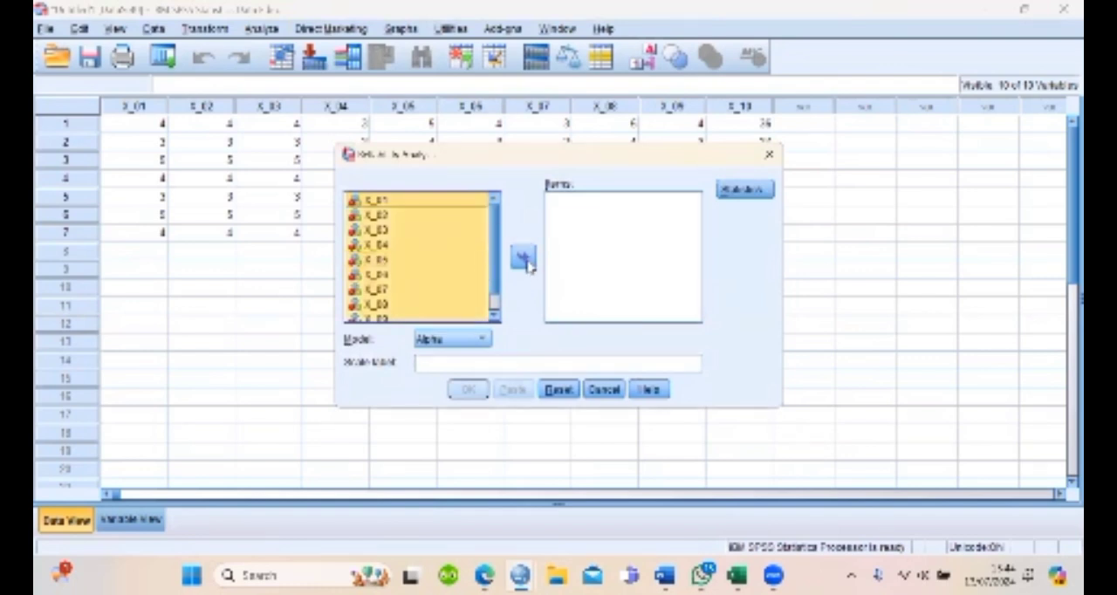
pyautogui.click(524, 258)
pyautogui.click(696, 318)
pyautogui.click(695, 319)
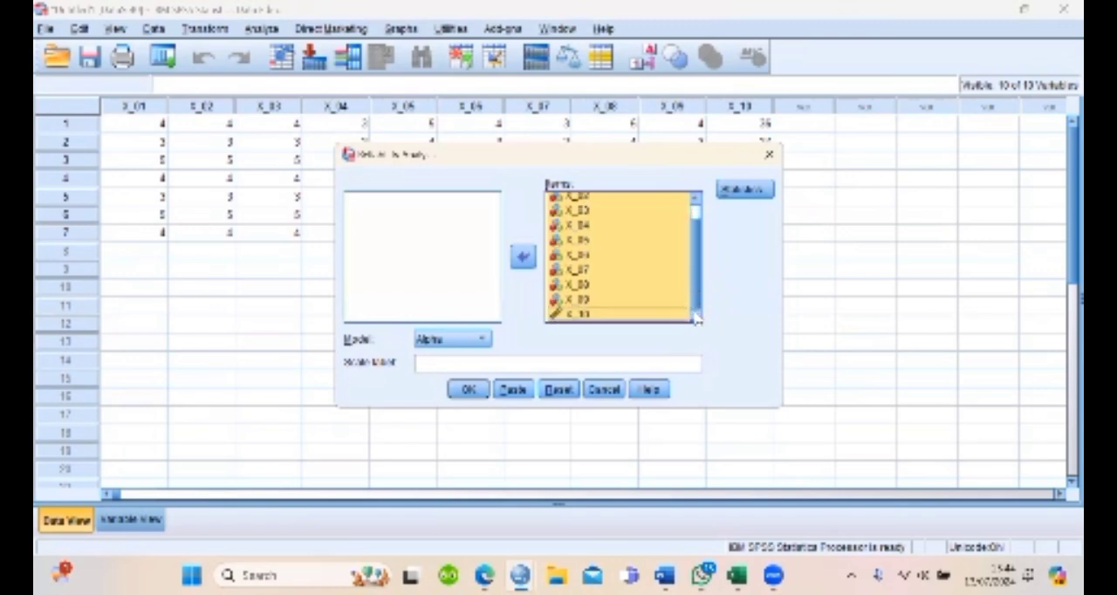
pyautogui.click(632, 316)
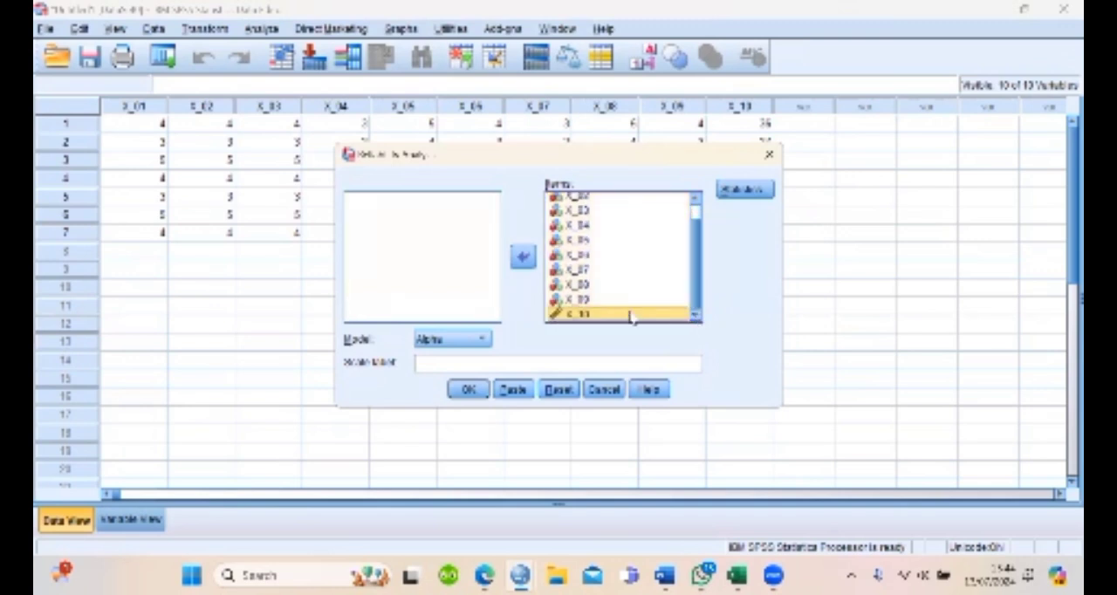
pyautogui.click(524, 257)
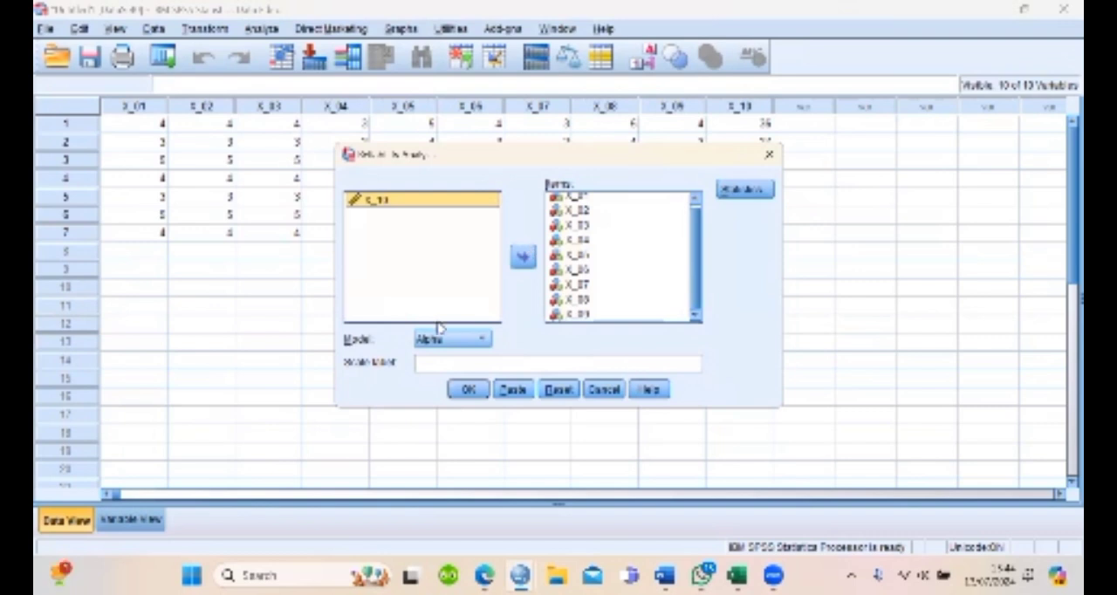
# Rename the variable X_10 to X_TOTAL in the variable definitions, keeping the Reliability Analysis dialog open
pyautogui.click(145, 520)
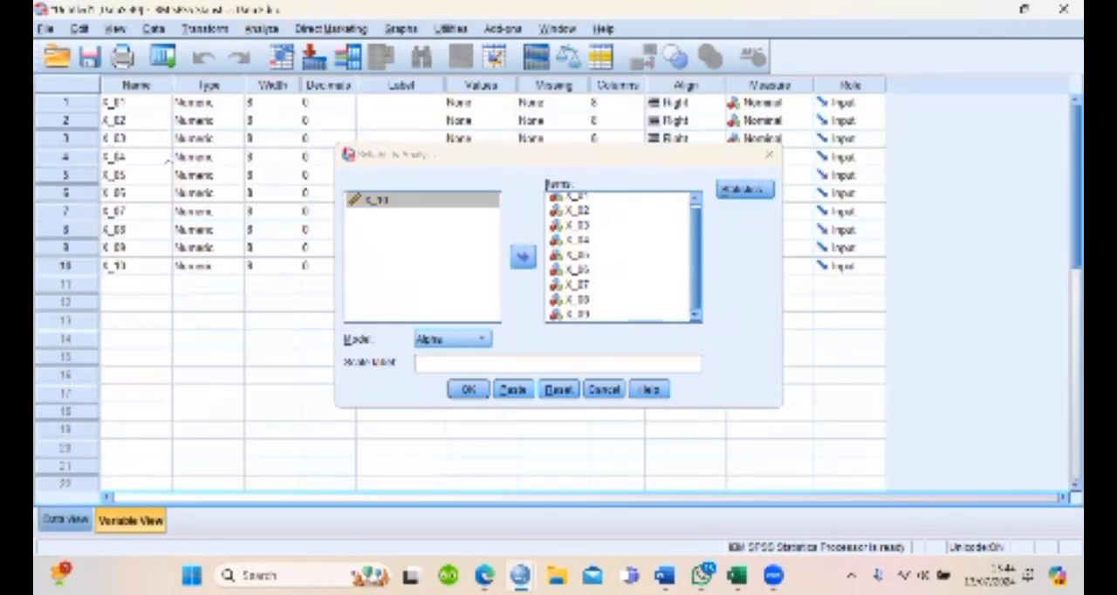
pyautogui.click(137, 261)
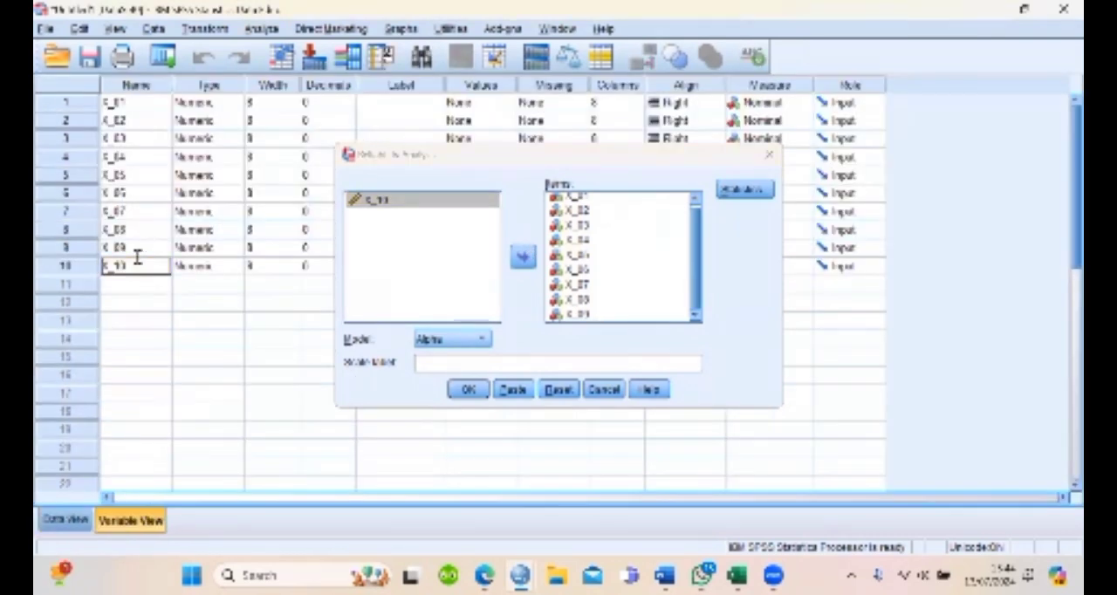
pyautogui.click(133, 269)
pyautogui.write('TOTAL')
pyautogui.click(203, 271)
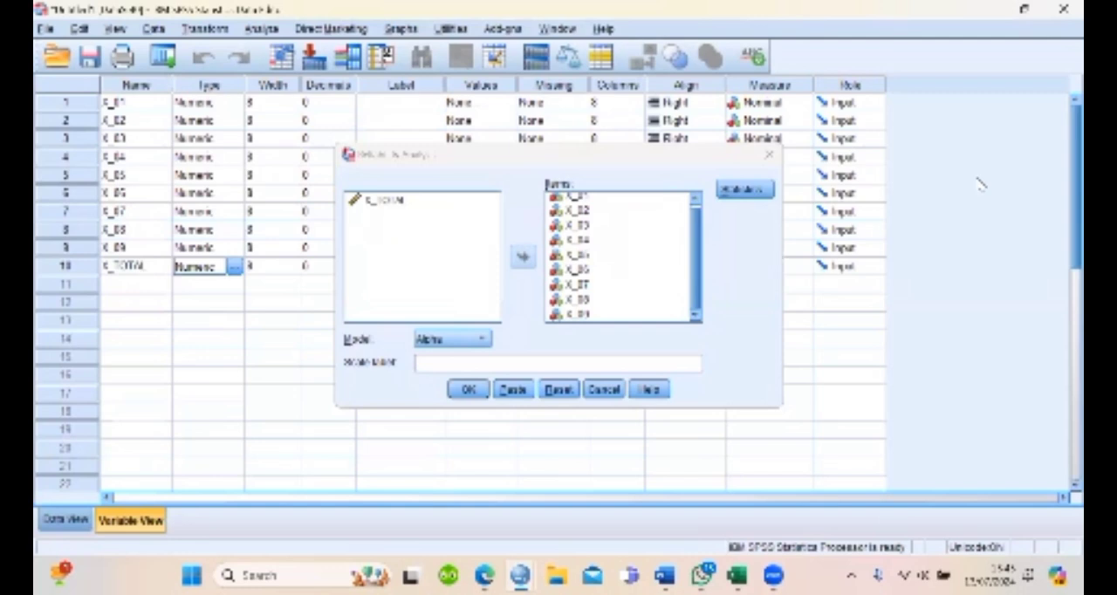
pyautogui.scroll(-3, 1062, 206)
pyautogui.scroll(1, 1062, 206)
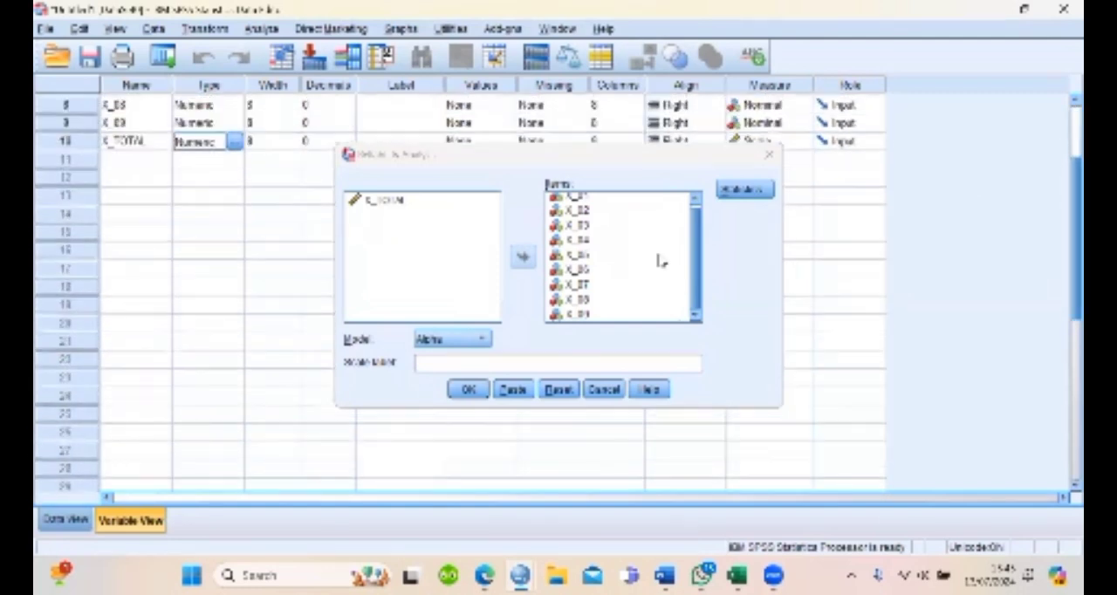
# Move the Reliability Analysis dialog clear of the variable list and run the Alpha analysis on items X_01 to X_09
pyautogui.click(613, 185)
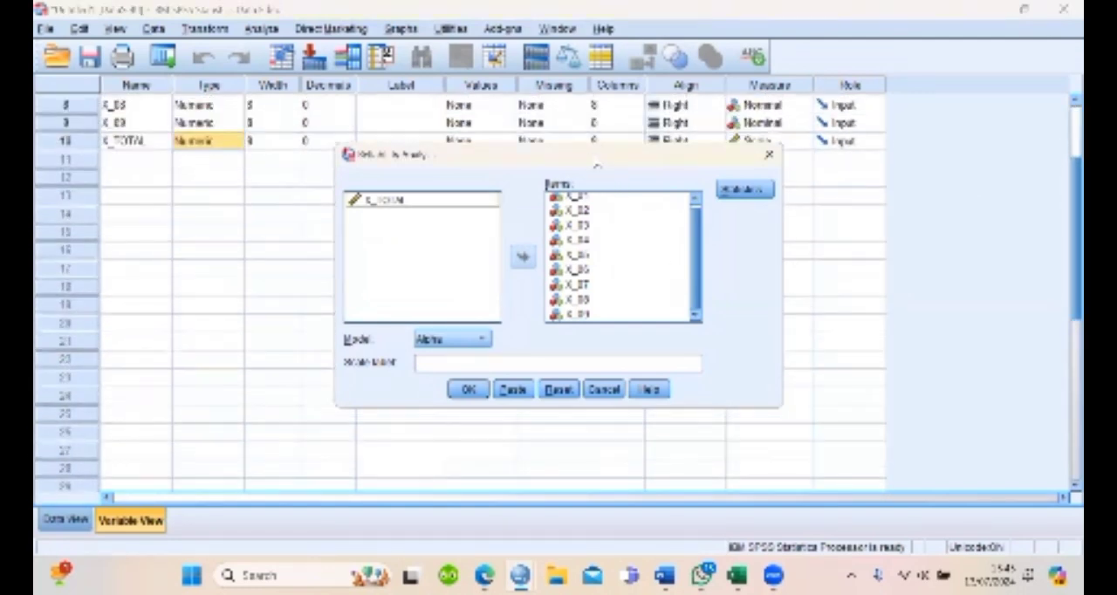
pyautogui.moveTo(597, 164); pyautogui.dragTo(592, 87)
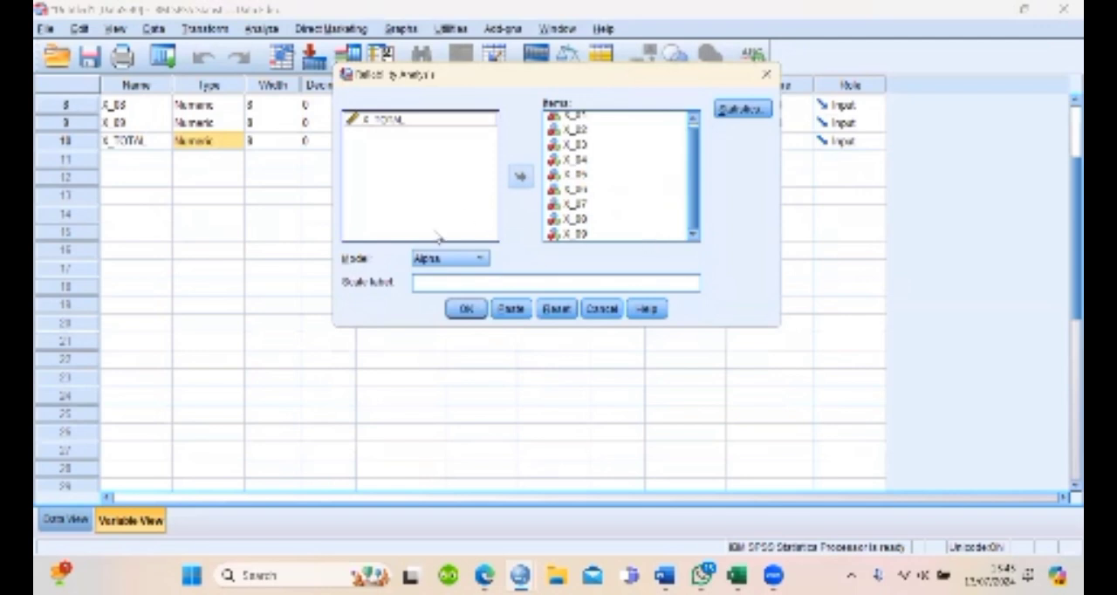
pyautogui.click(644, 148)
pyautogui.click(465, 310)
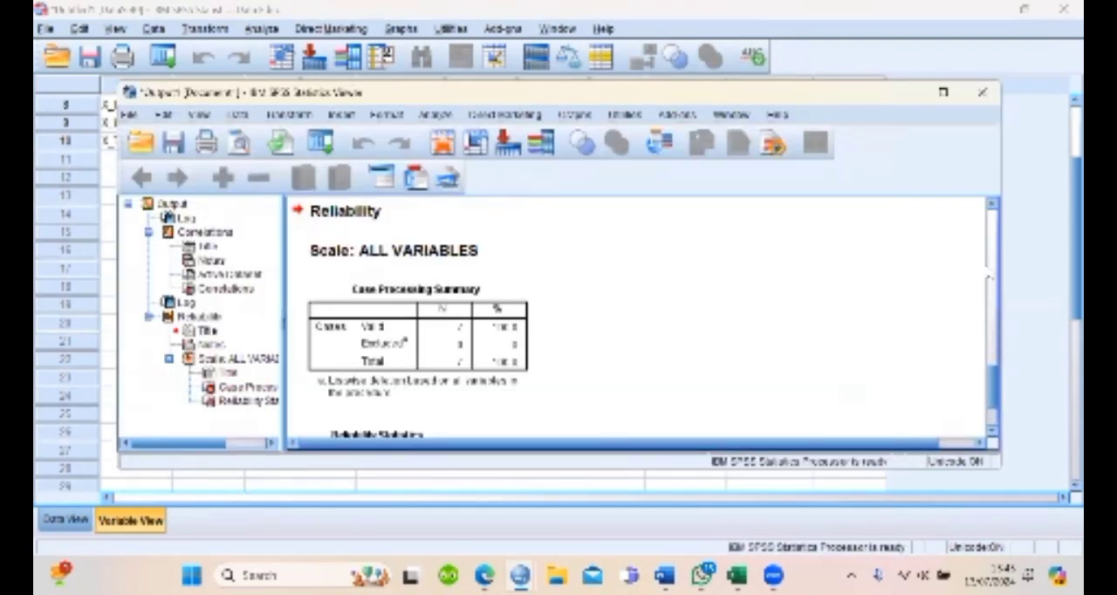
# Examine the Case Processing Summary, Reliability Statistics and Correlations tables in the output, and put the output window away
pyautogui.moveTo(993, 384); pyautogui.dragTo(993, 444)
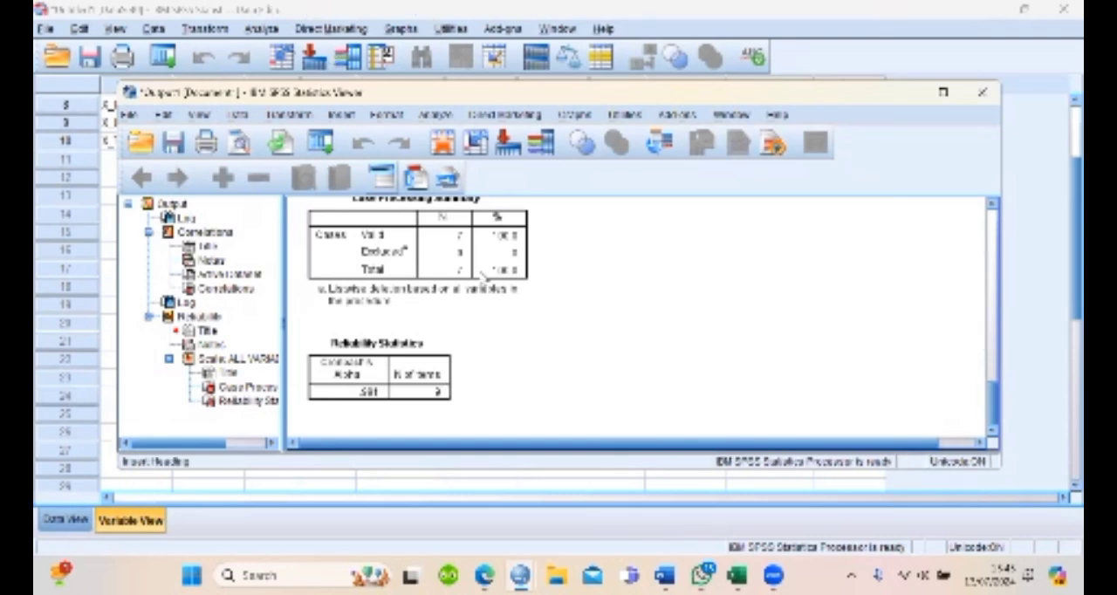
pyautogui.moveTo(994, 401)
pyautogui.mouseDown()
pyautogui.moveTo(993, 356)
pyautogui.moveTo(993, 394)
pyautogui.mouseUp()
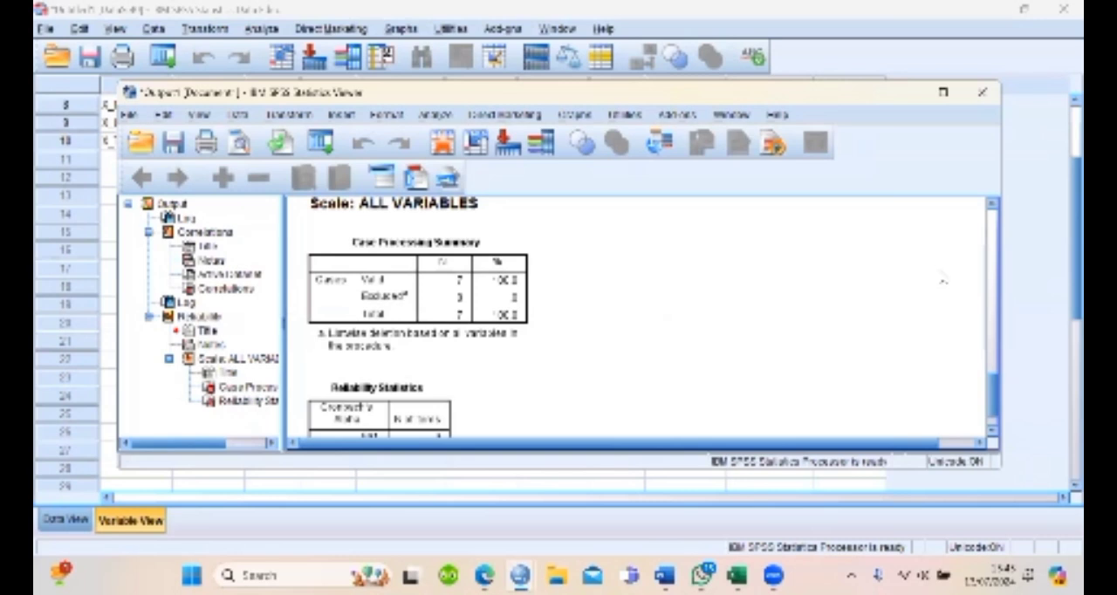
pyautogui.click(992, 215)
pyautogui.click(991, 215)
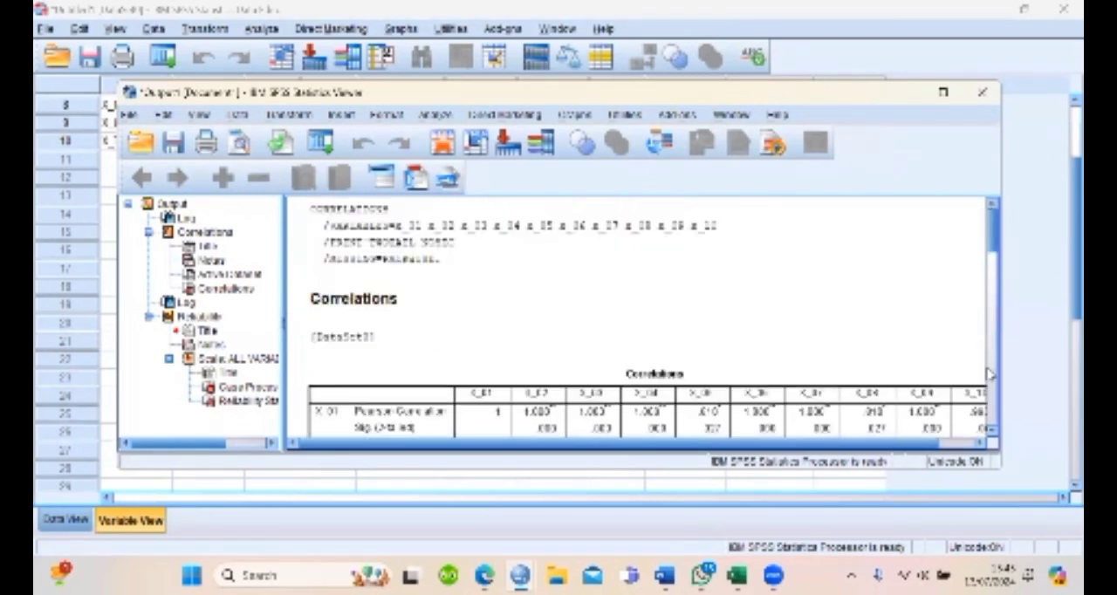
pyautogui.click(992, 434)
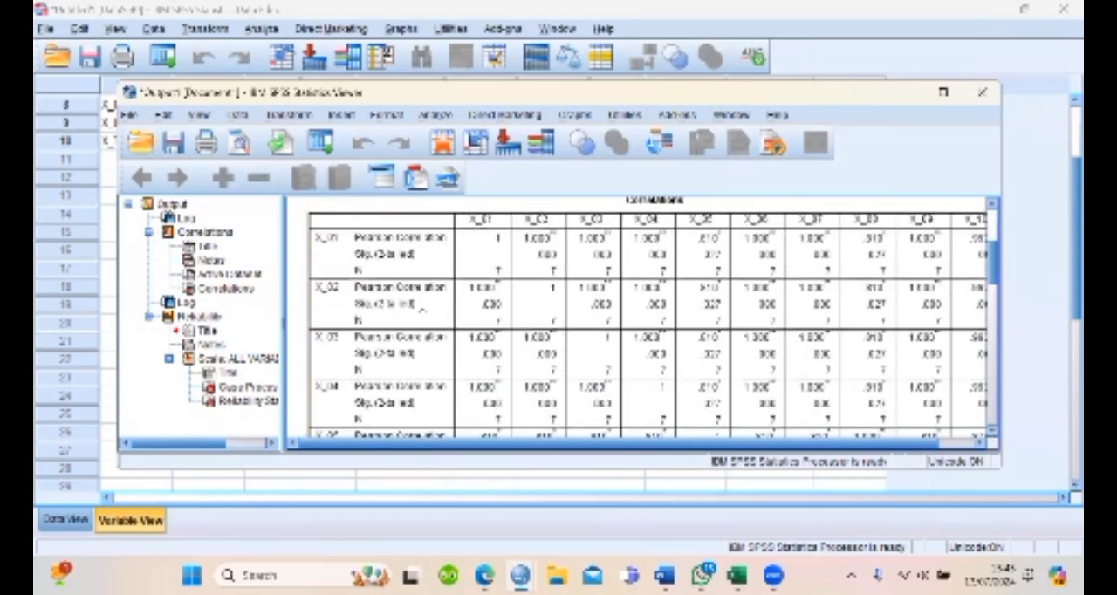
pyautogui.click(905, 96)
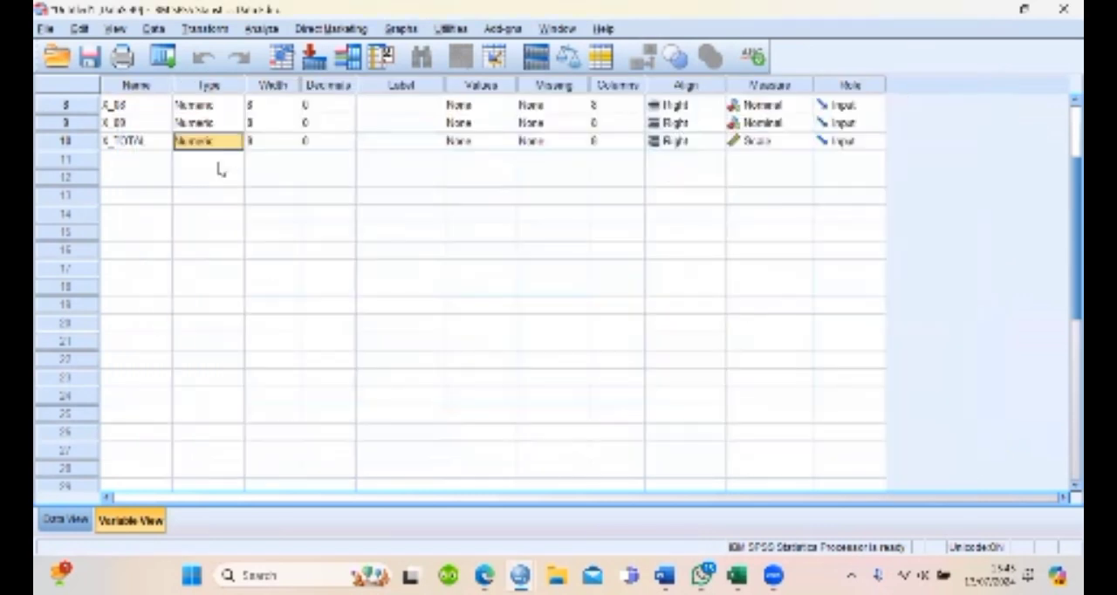
# Check the item dataset's values and variable definitions, and create a new empty dataset
pyautogui.click(70, 523)
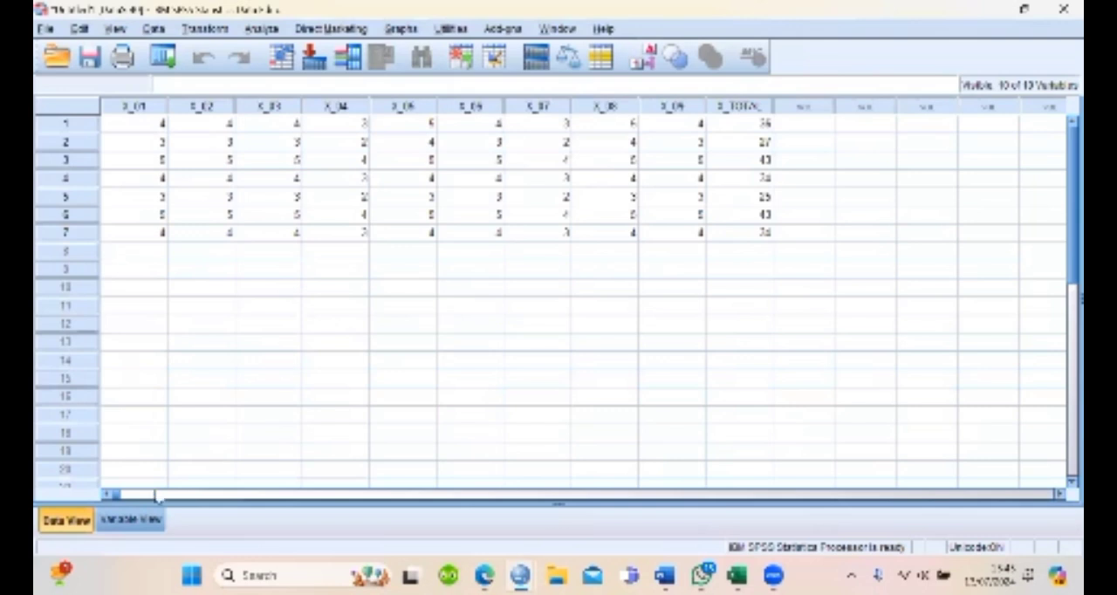
pyautogui.click(137, 520)
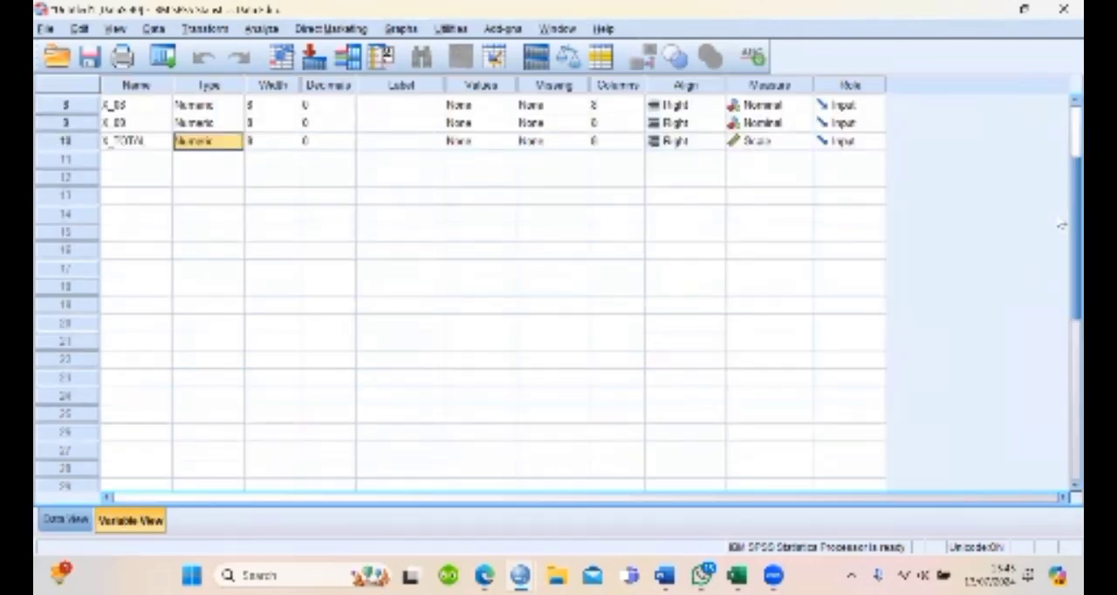
pyautogui.scroll(3, 1062, 223)
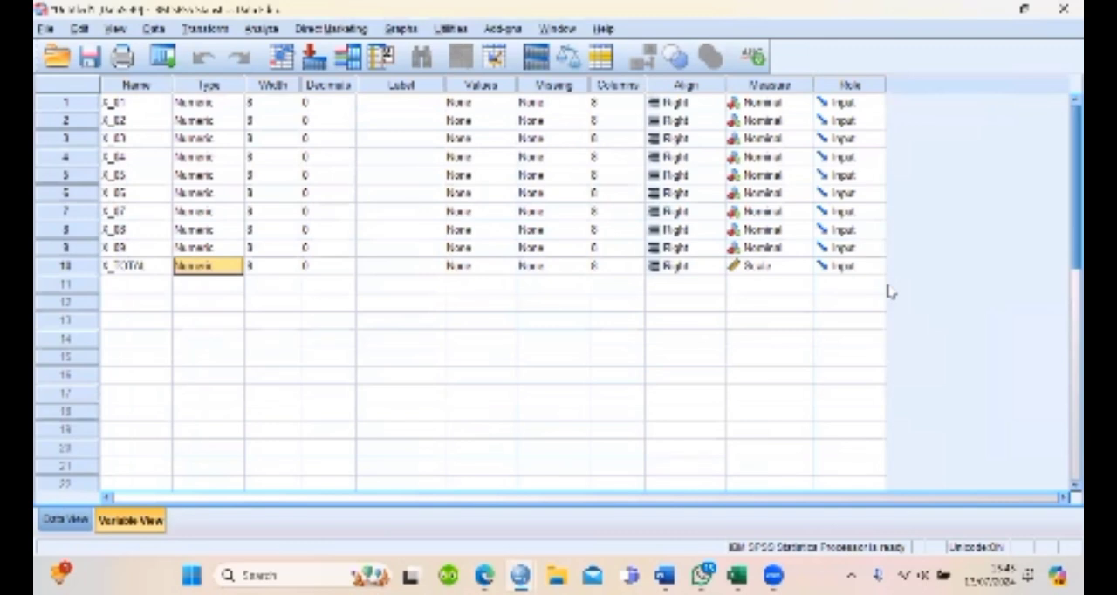
pyautogui.hotkey('ctrl', 'n')
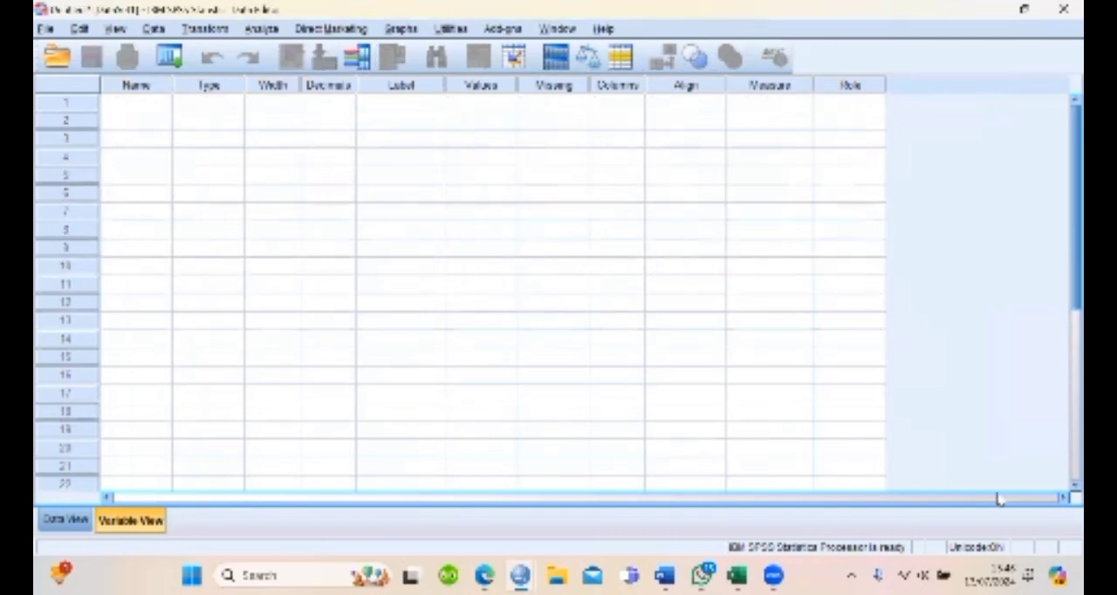
# Switch to the Excel workbook and copy the X1, X2 and Y values in A2:C11 of Sheet2, without the headers
pyautogui.moveTo(737, 575)
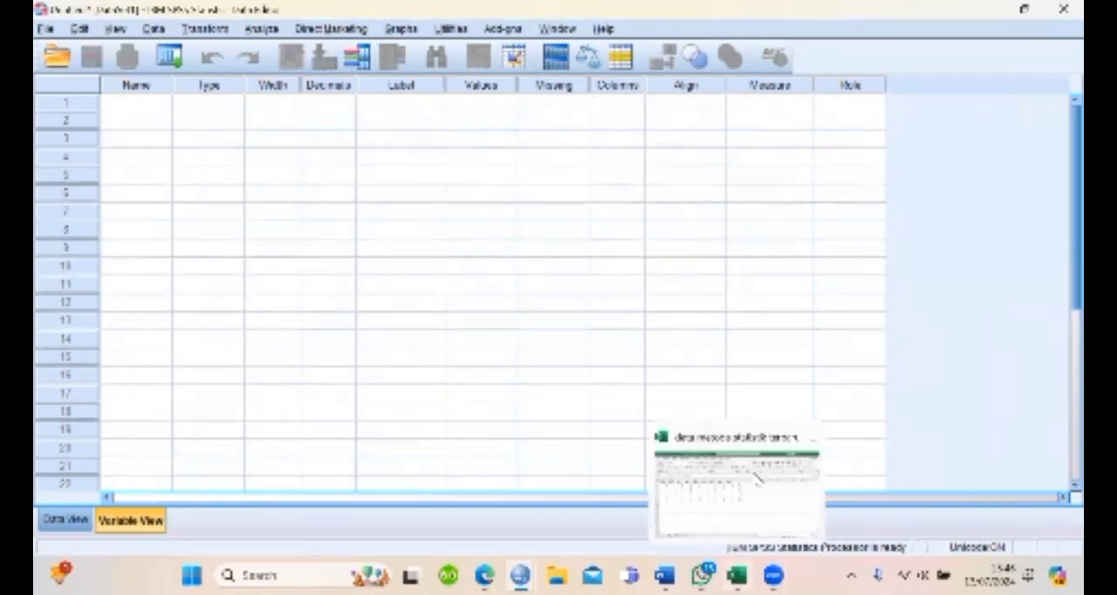
pyautogui.click(758, 479)
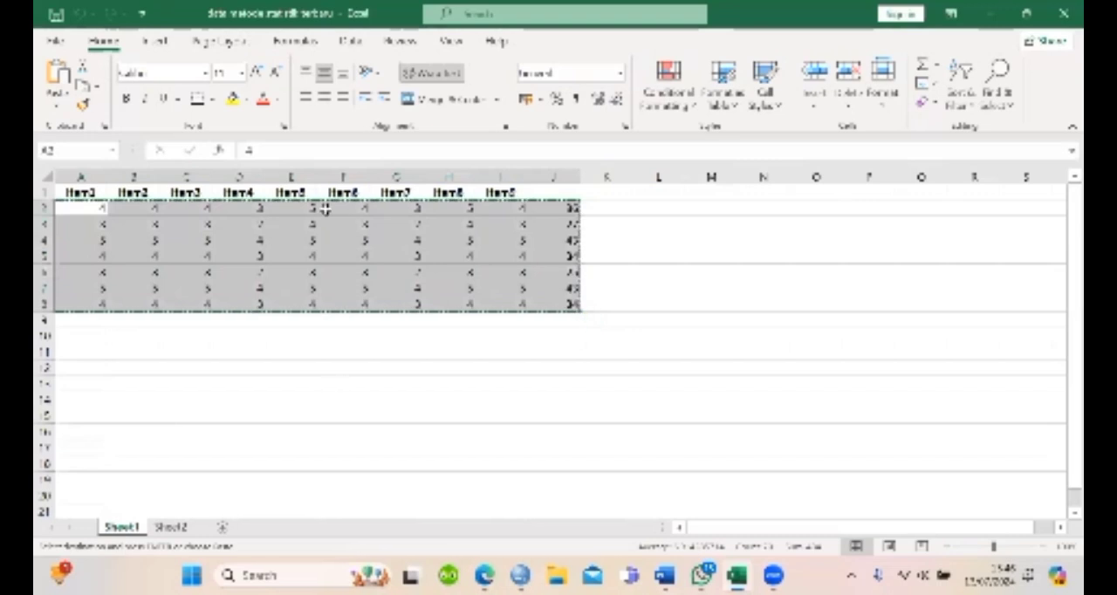
pyautogui.click(171, 527)
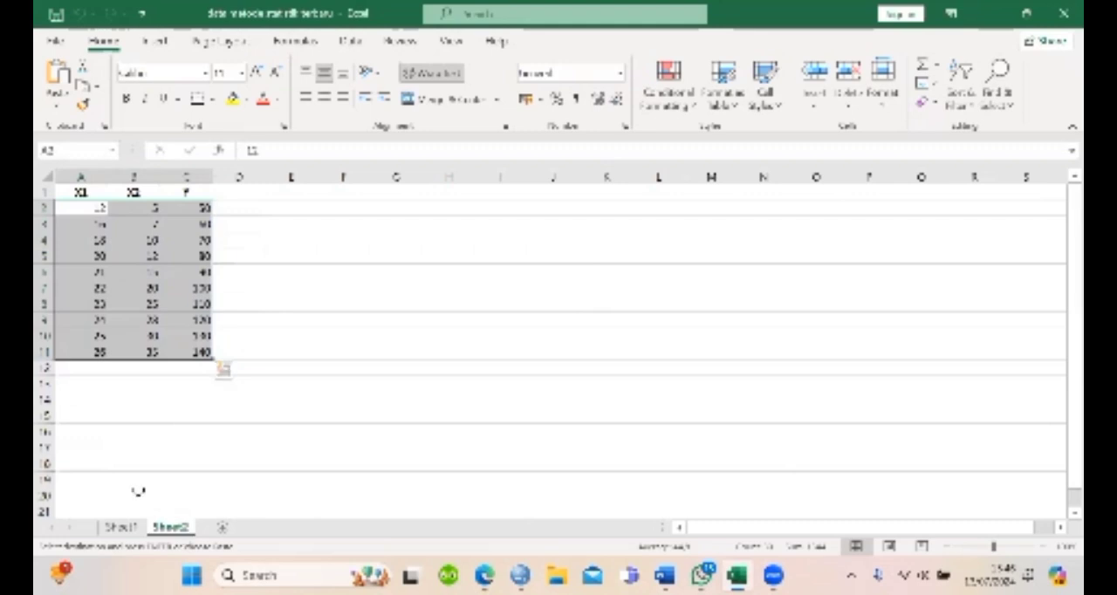
pyautogui.hotkey('ctrl', 'c')
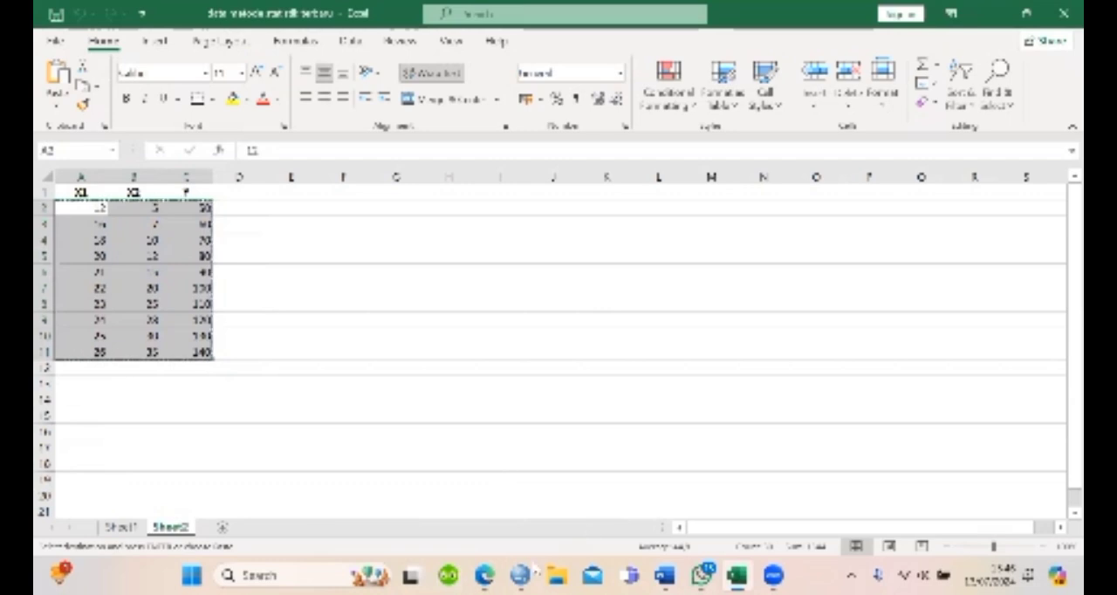
pyautogui.click(495, 275)
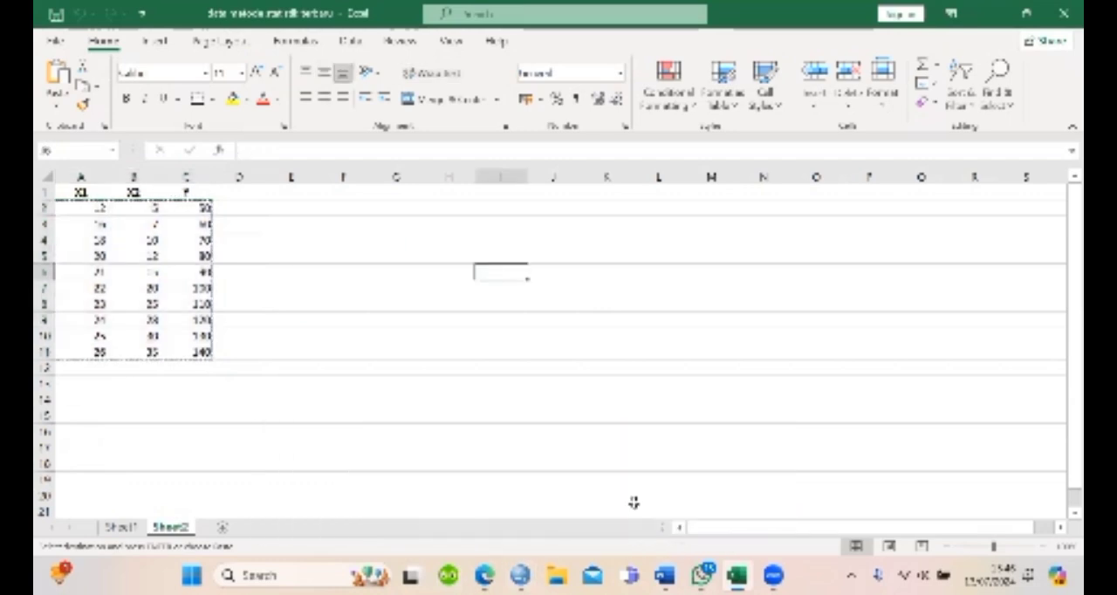
# Switch to the new empty SPSS dataset and paste the copied values into the data grid from the first cell
pyautogui.moveTo(519, 575)
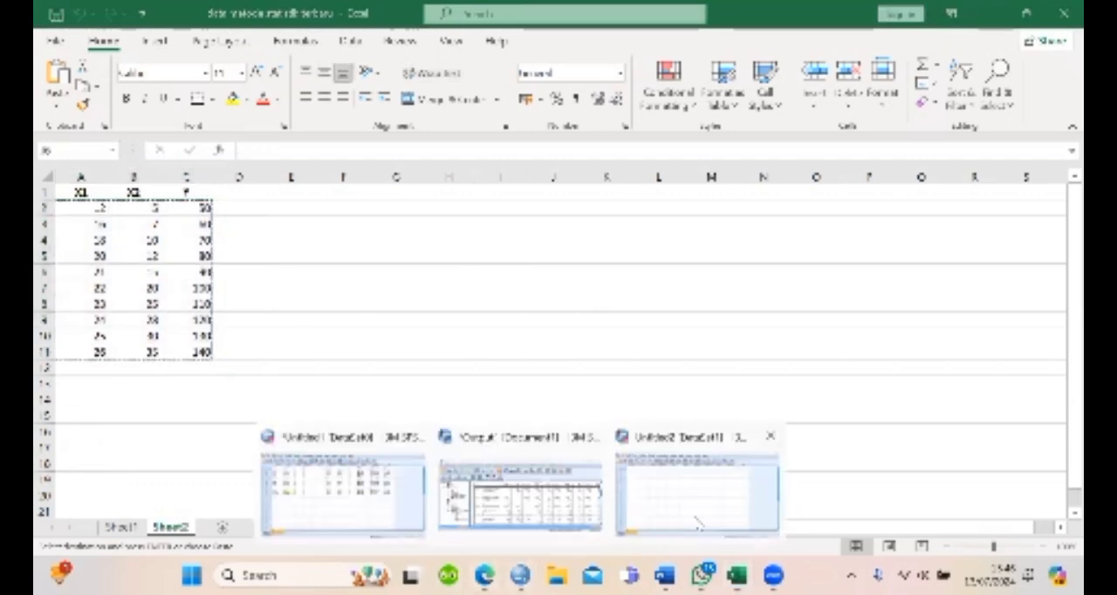
pyautogui.click(696, 526)
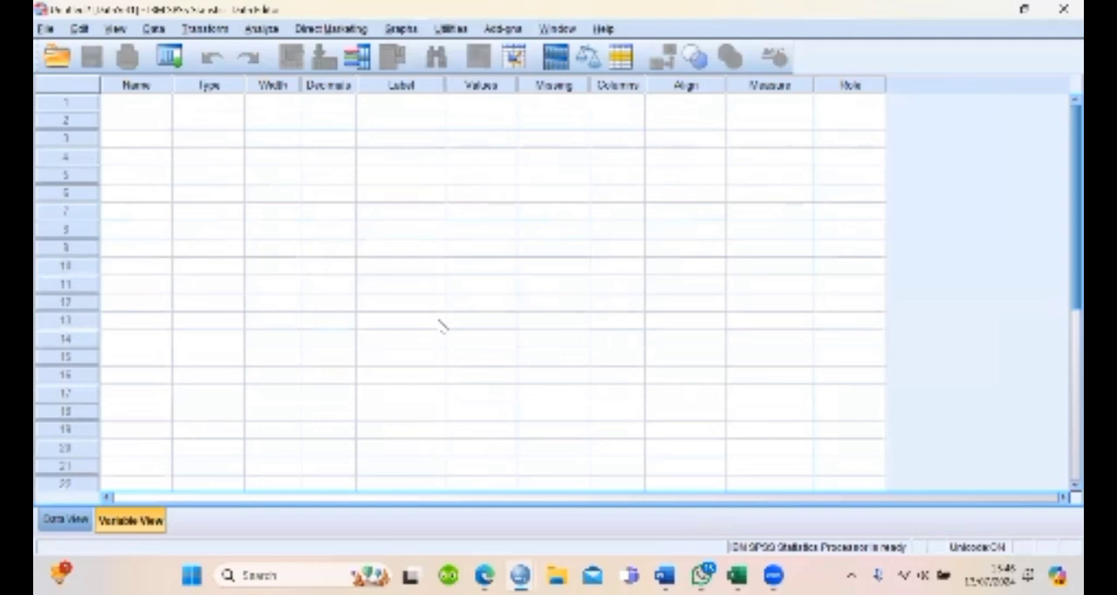
pyautogui.click(63, 519)
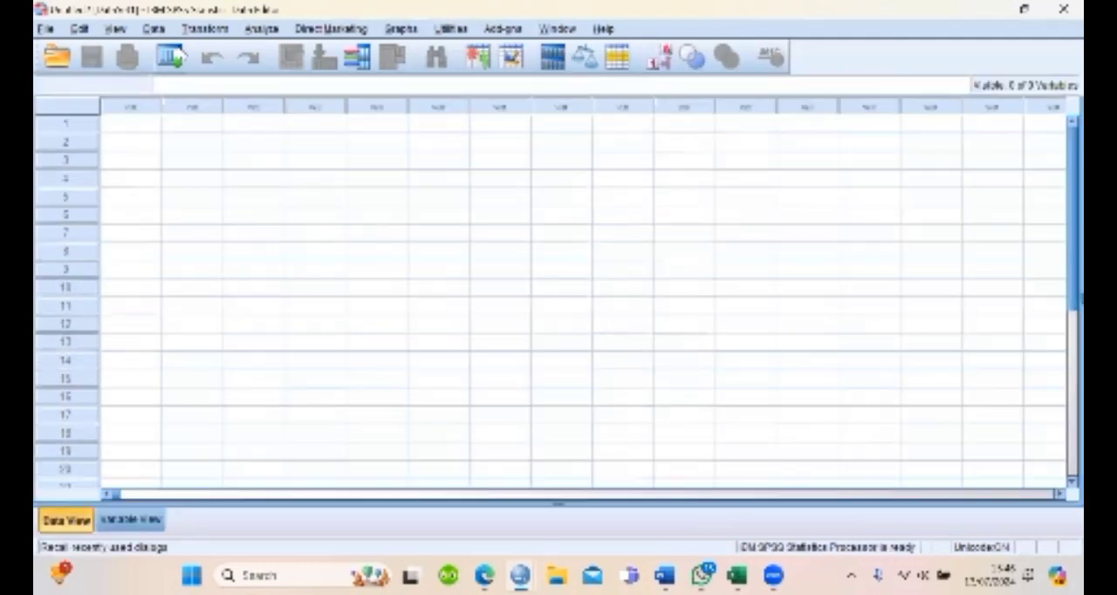
pyautogui.click(140, 124)
pyautogui.hotkey('ctrl', 'v')
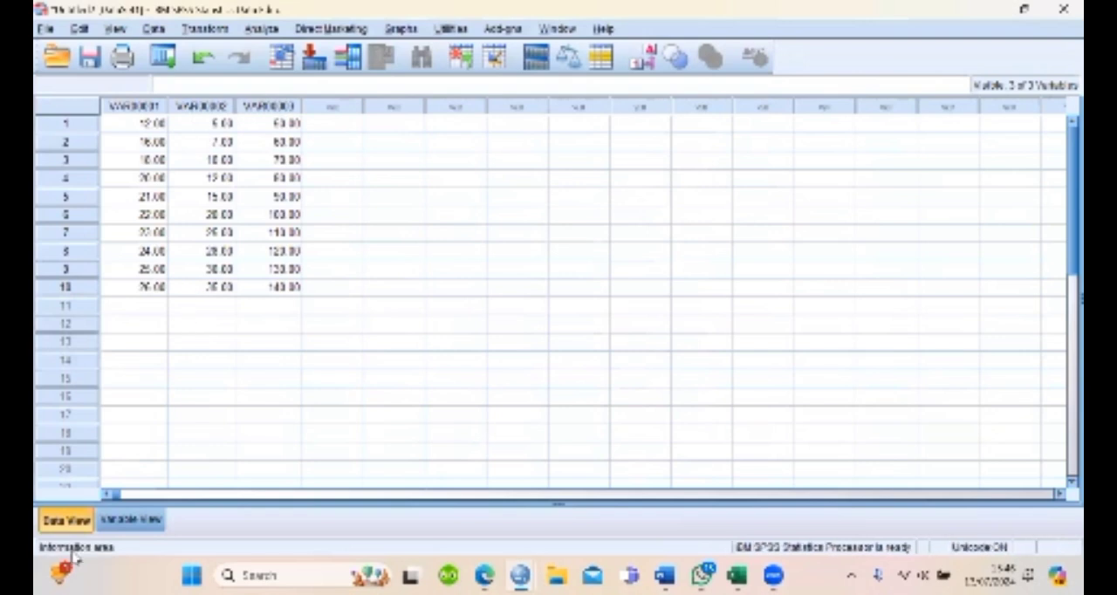
# Rename the three pasted variables, in order, as Y, X1 and X2 in the variable definitions
pyautogui.click(131, 520)
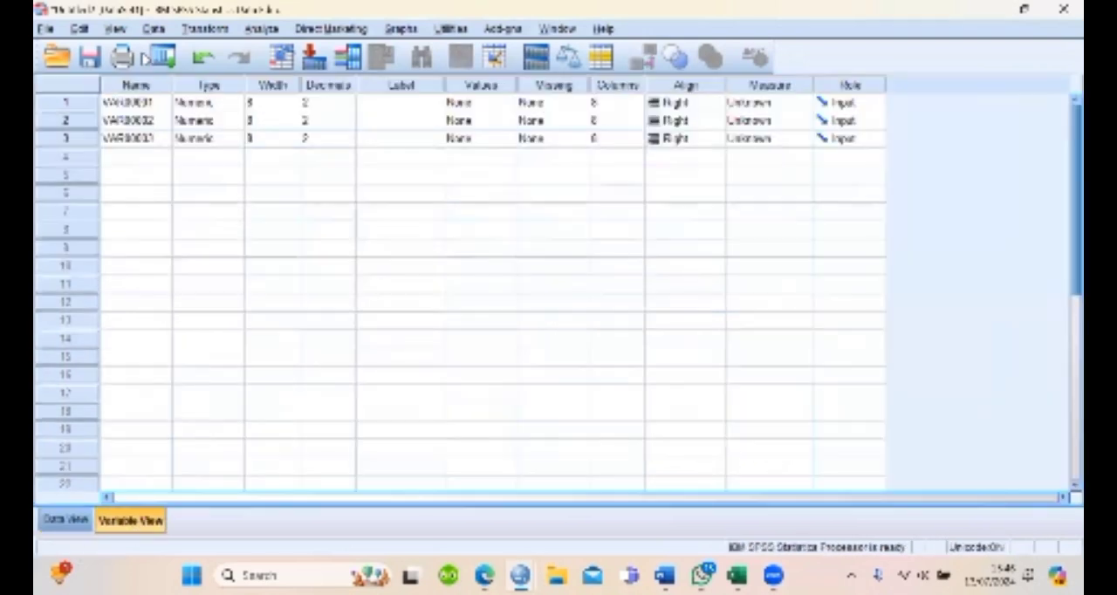
pyautogui.click(161, 102)
pyautogui.press('BackSpace')
pyautogui.press('BackSpace')
pyautogui.press('BackSpace')
pyautogui.press('BackSpace')
pyautogui.press('BackSpace')
pyautogui.press('BackSpace')
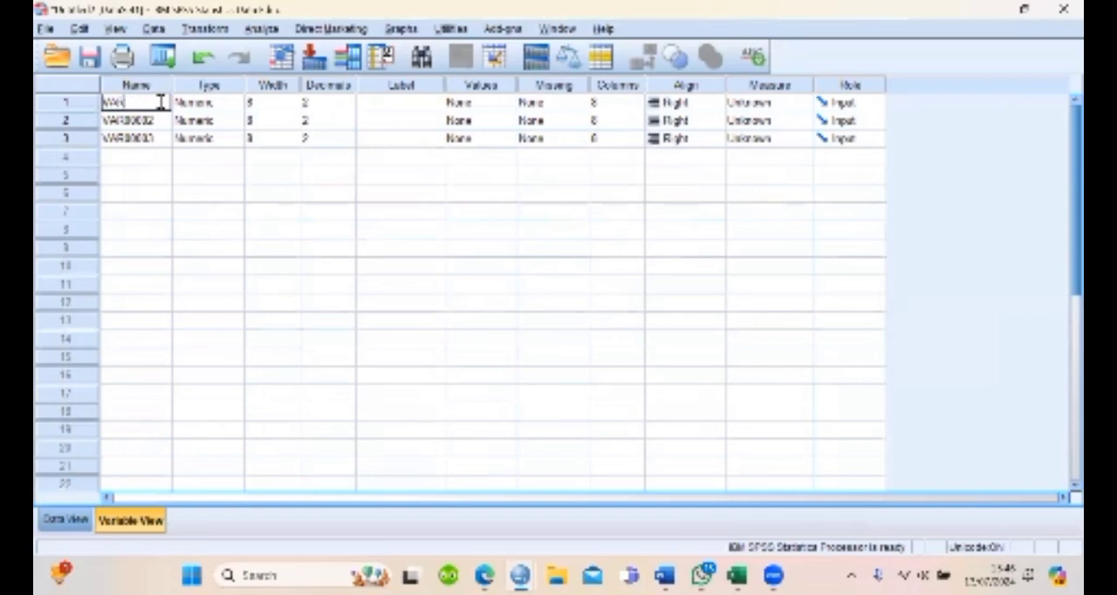
pyautogui.write('HY')
pyautogui.press('BackSpace')
pyautogui.press('BackSpace')
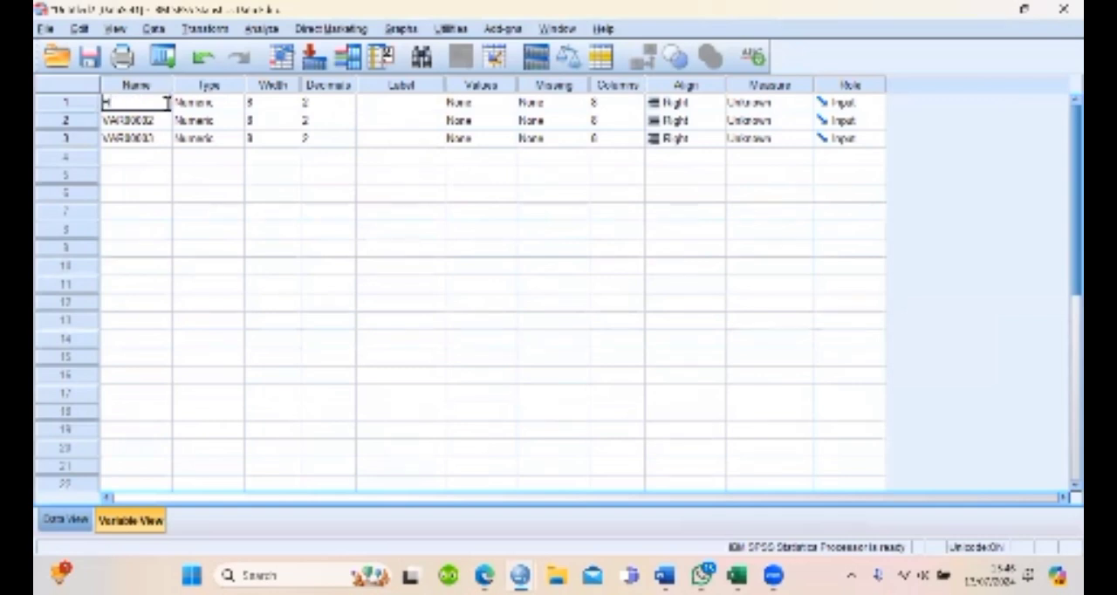
pyautogui.write('Y')
pyautogui.click(162, 122)
pyautogui.write('X1')
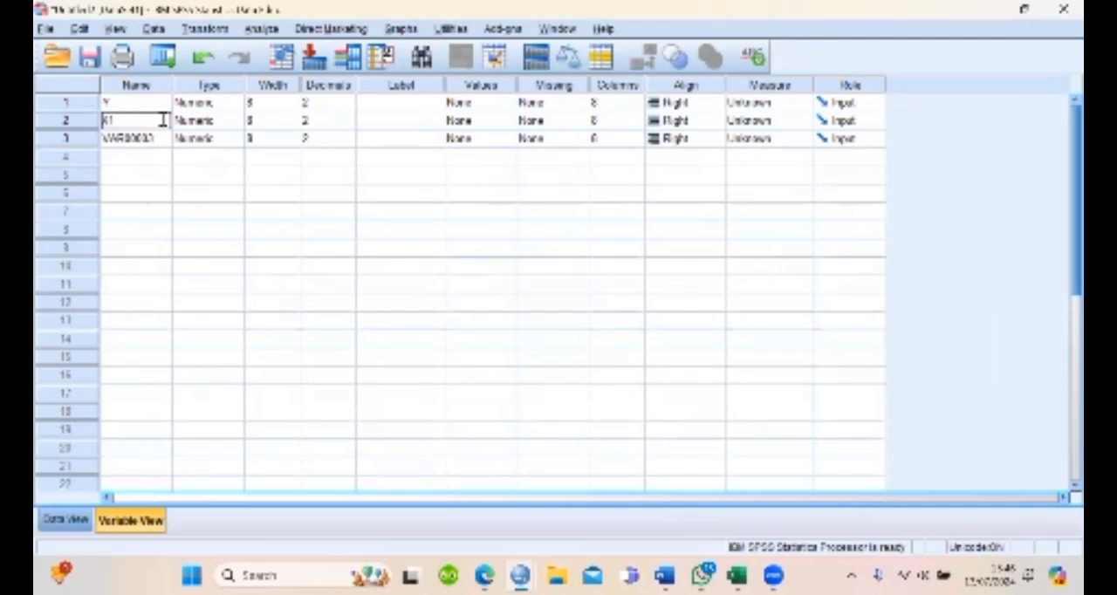
pyautogui.click(153, 140)
pyautogui.write('X2')
pyautogui.click(327, 195)
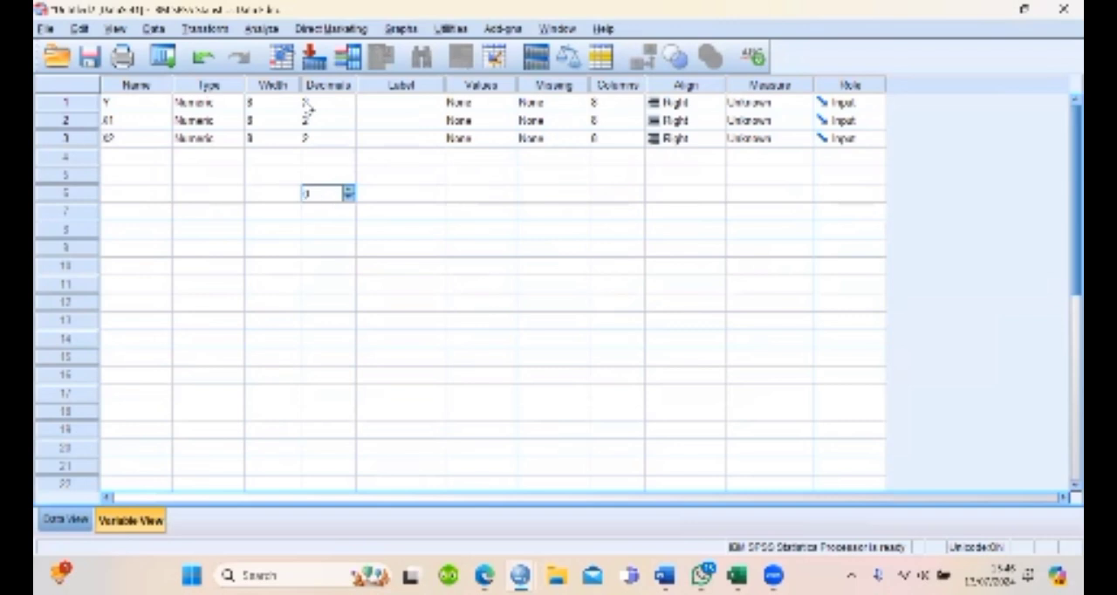
# Set the decimals of the variables Y, X1 and X2 to 0
pyautogui.click(351, 109)
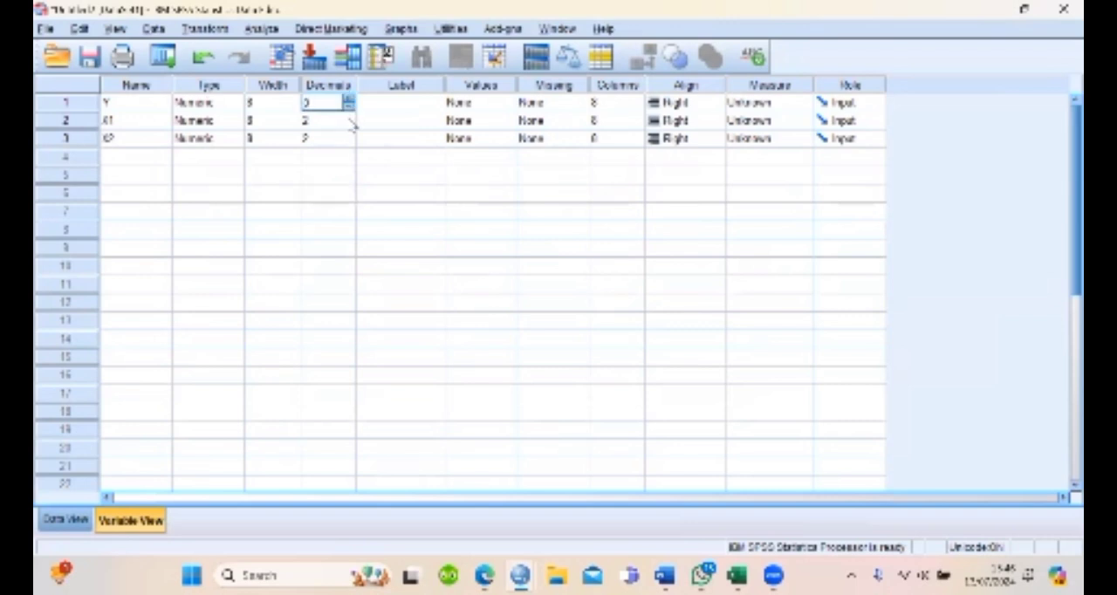
pyautogui.click(349, 120)
pyautogui.click(349, 124)
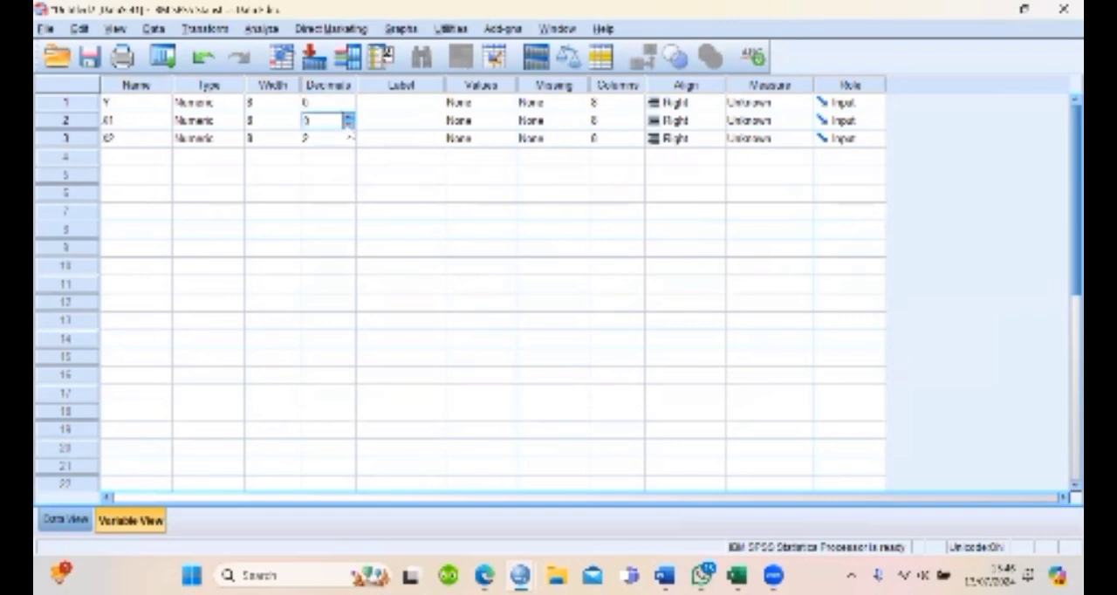
pyautogui.click(349, 138)
pyautogui.click(349, 142)
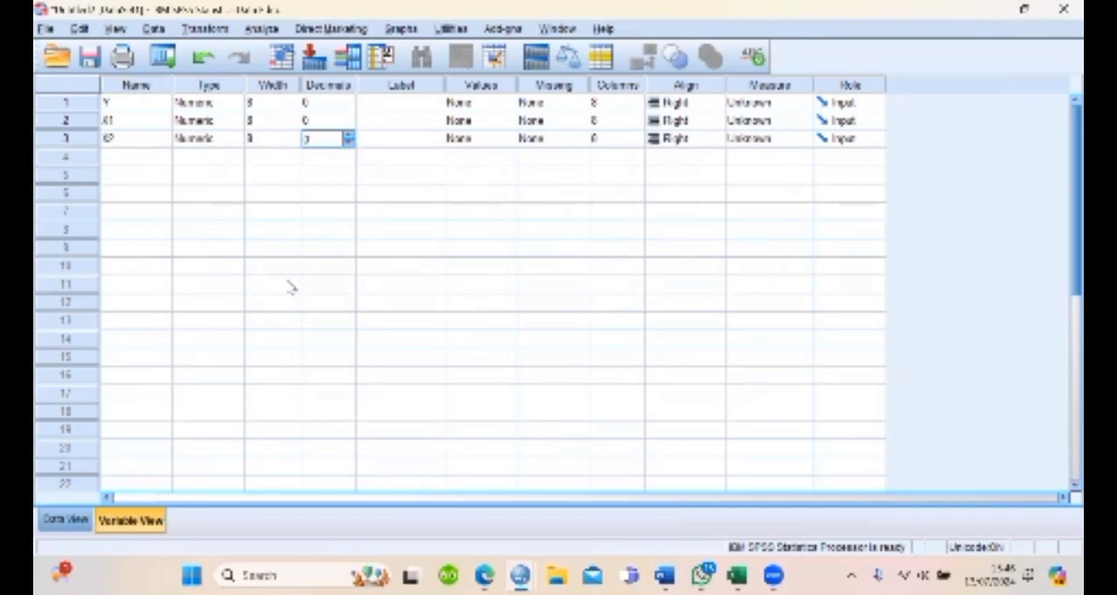
# Return to the data grid, start a Linear Regression and set Y as the dependent variable
pyautogui.click(56, 521)
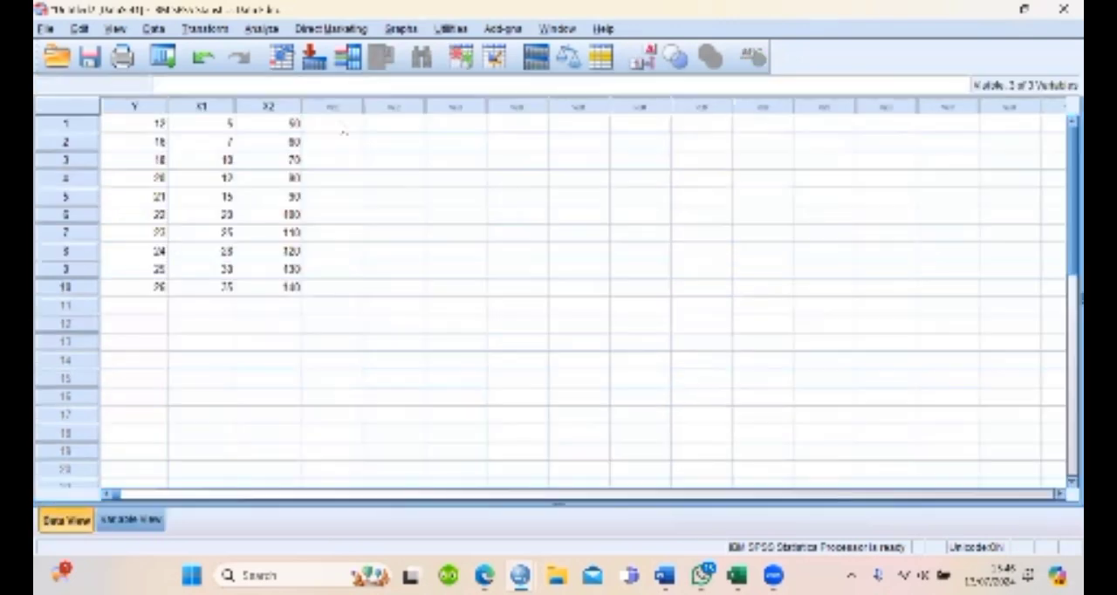
pyautogui.click(275, 35)
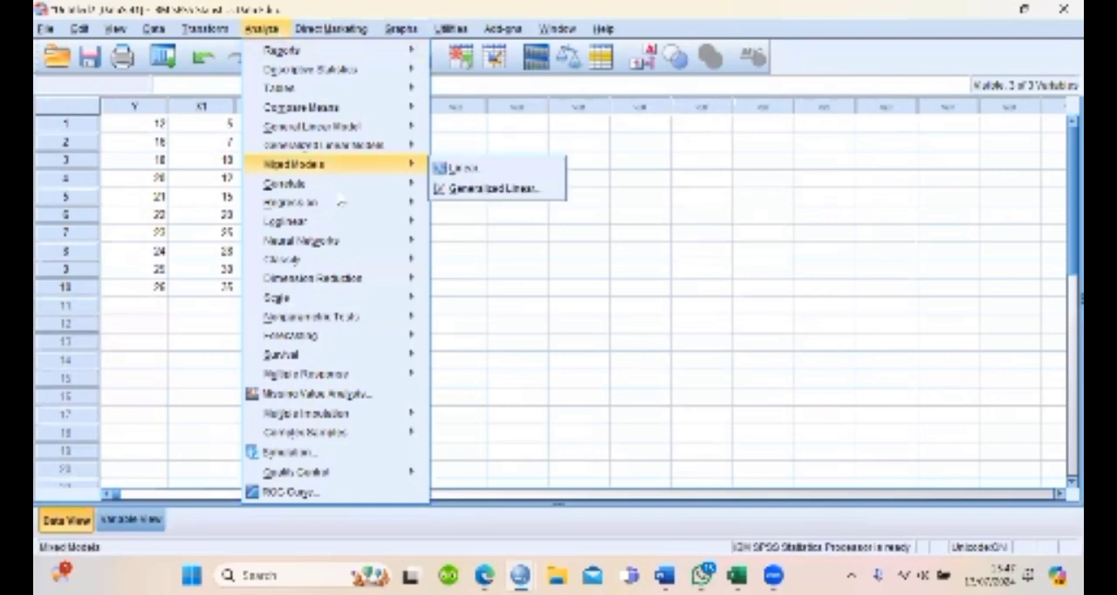
pyautogui.moveTo(362, 207)
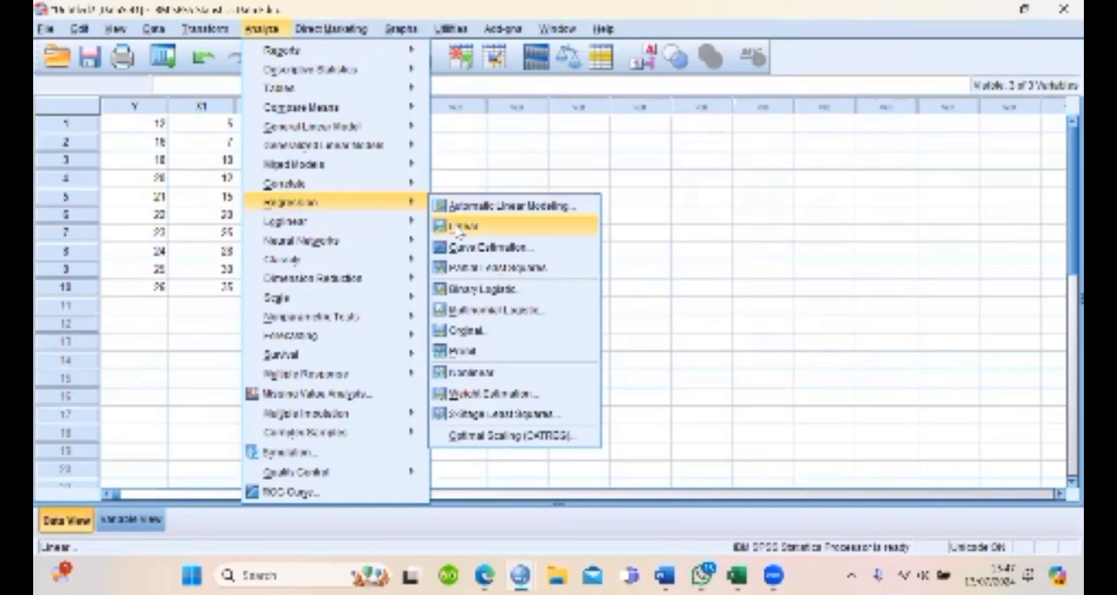
pyautogui.click(460, 227)
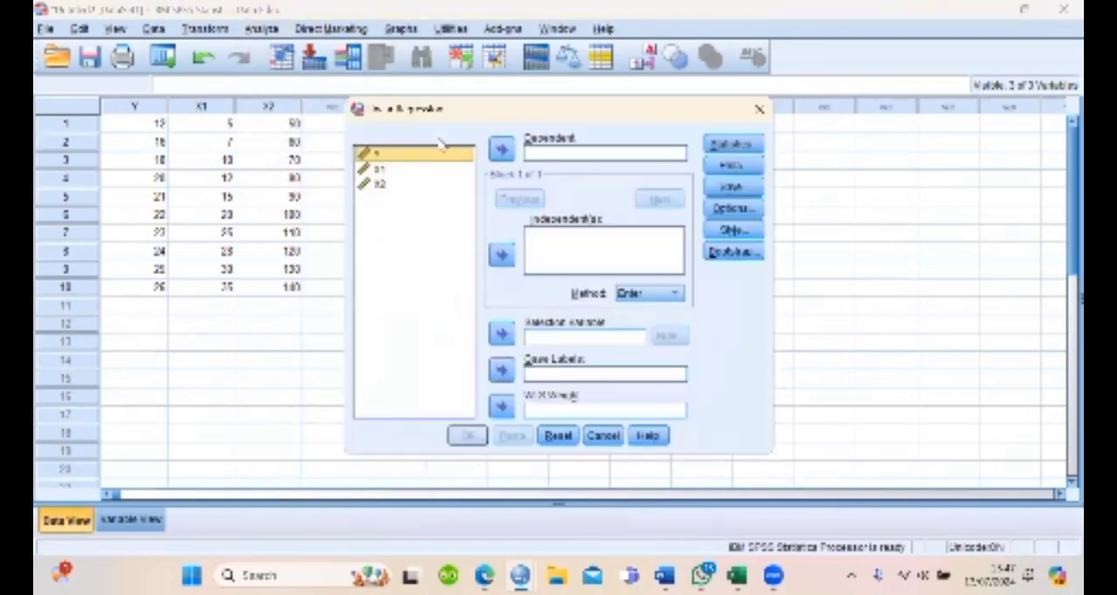
pyautogui.click(503, 154)
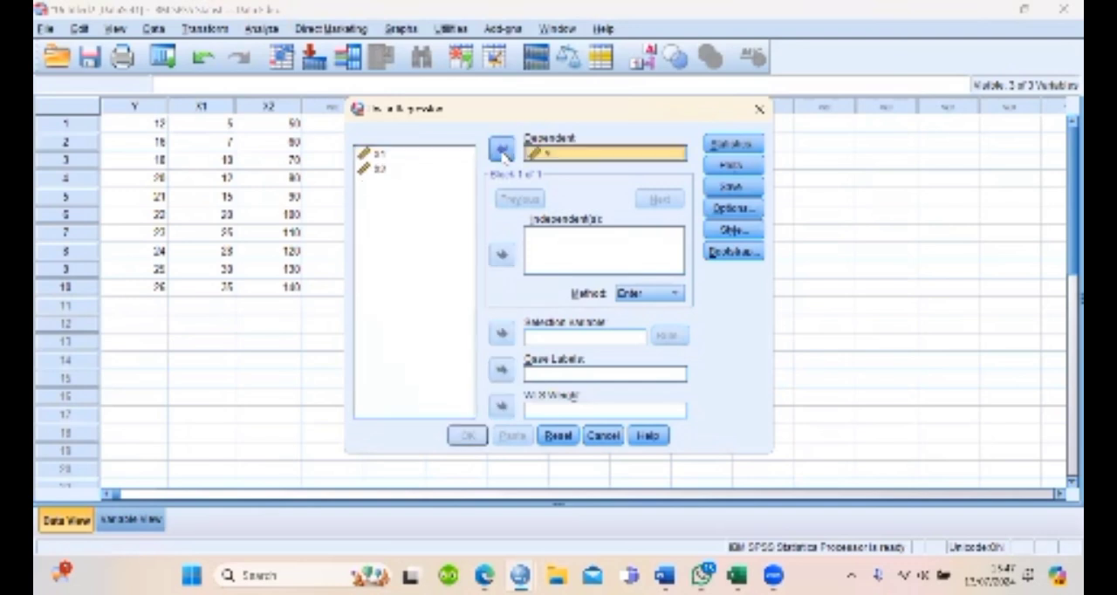
# Add X1 and X2 as the independent variables of the linear regression
pyautogui.click(417, 158)
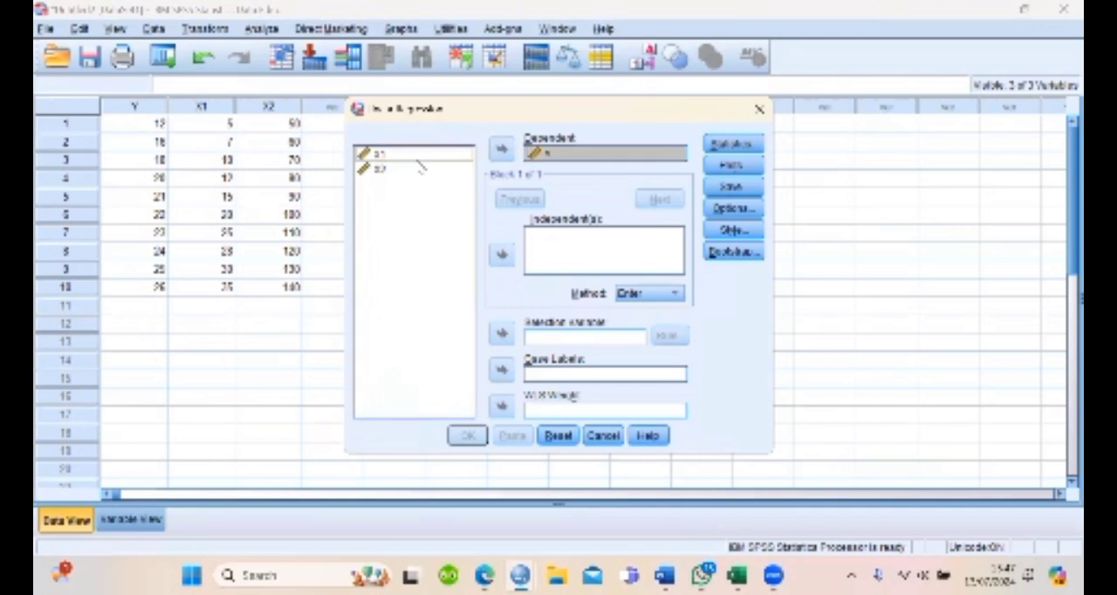
pyautogui.keyDown('shift'); pyautogui.click(419, 169); pyautogui.keyUp('shift')
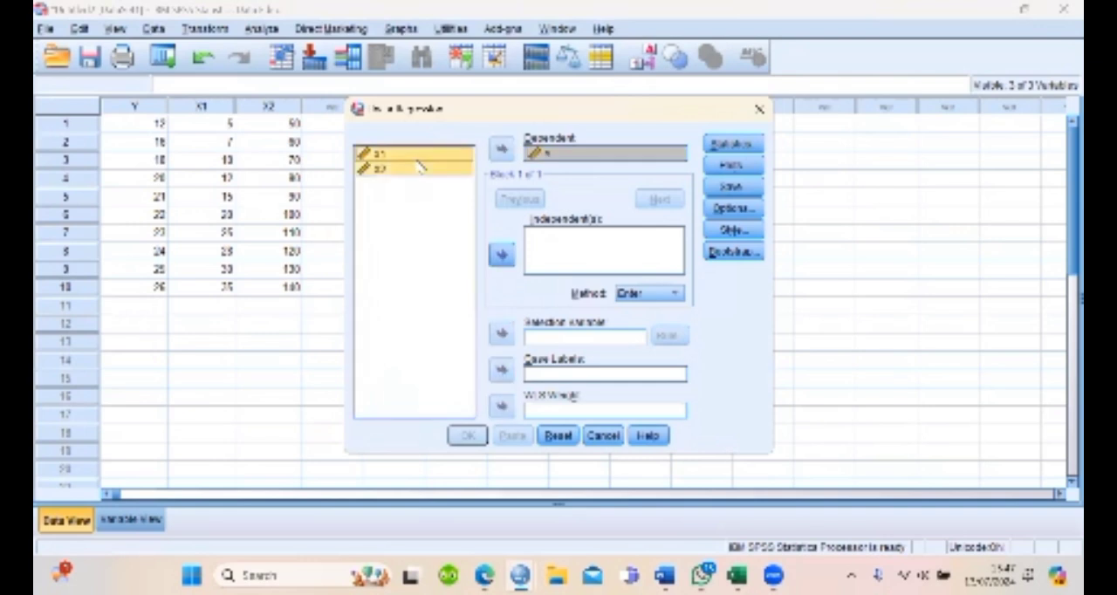
pyautogui.click(503, 255)
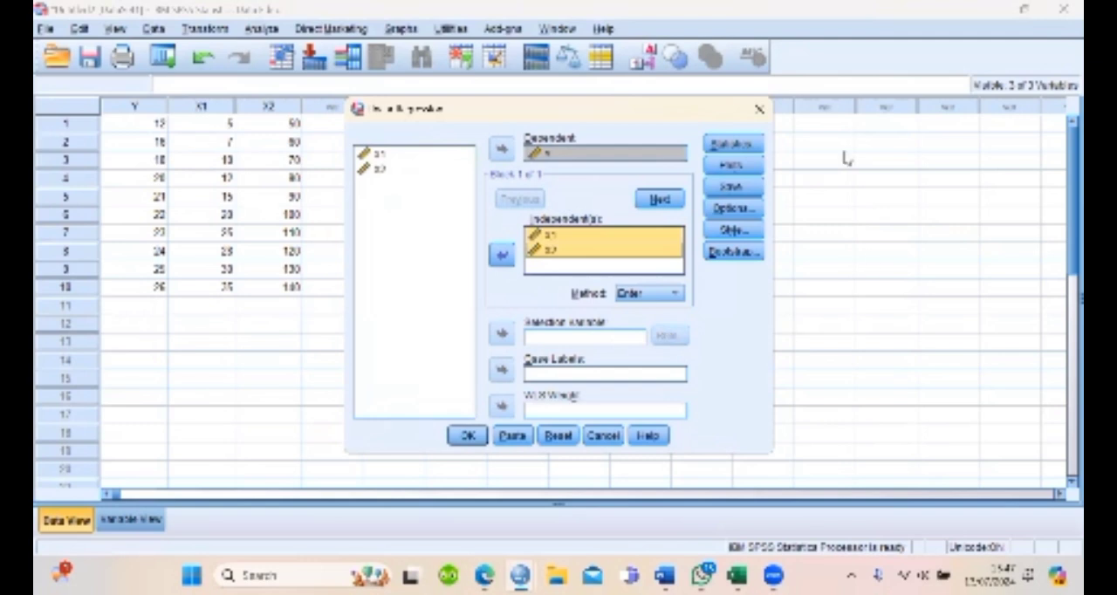
pyautogui.click(1066, 480)
# Include collinearity diagnostics and the Durbin-Watson residual test in the regression statistics
pyautogui.click(733, 148)
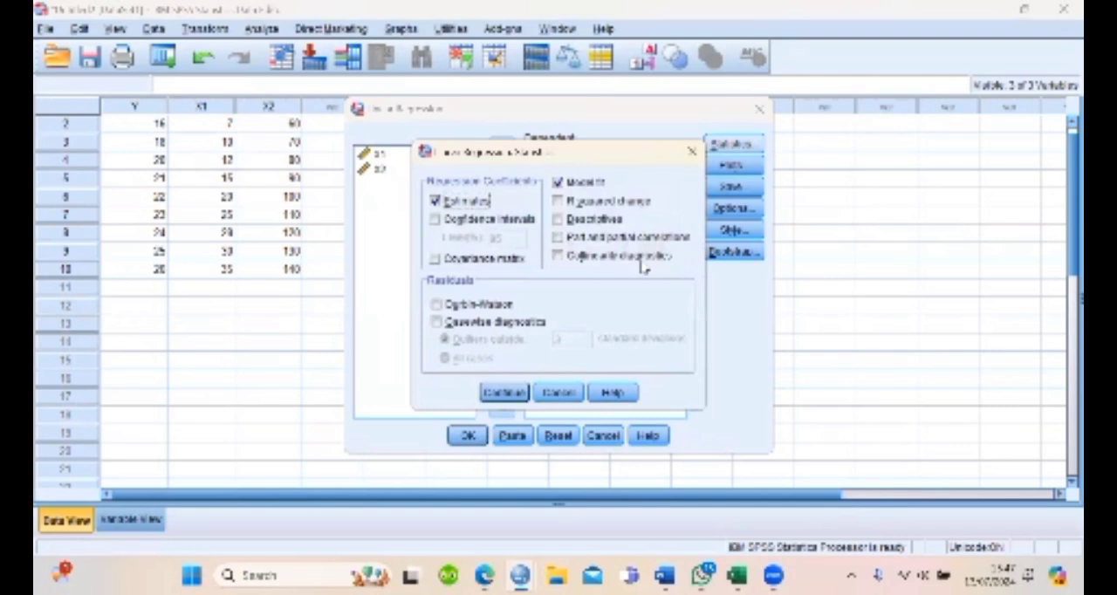
pyautogui.click(573, 271)
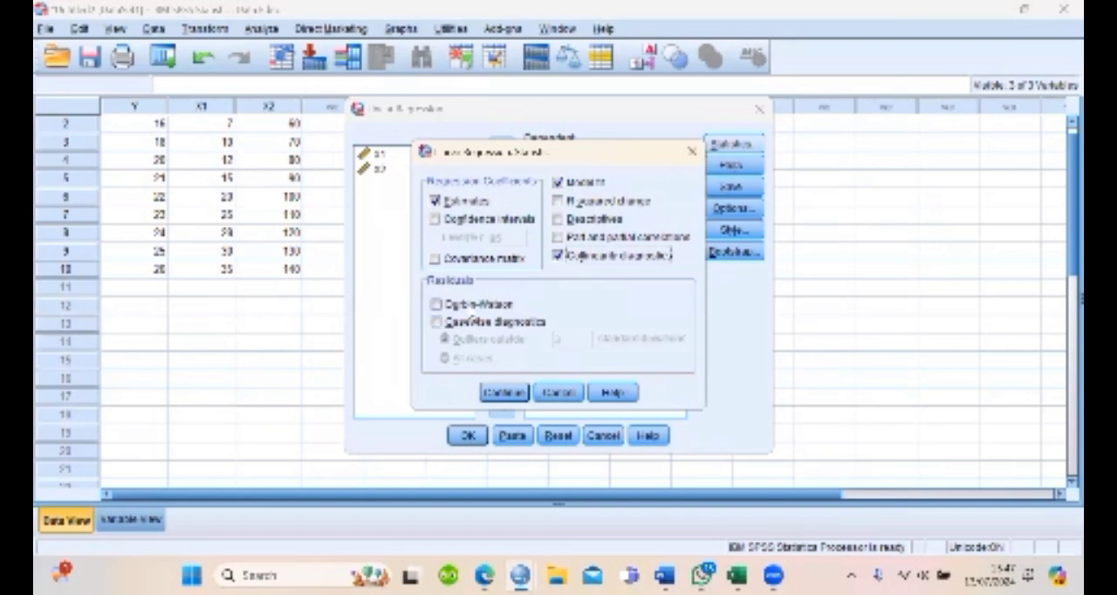
pyautogui.click(477, 307)
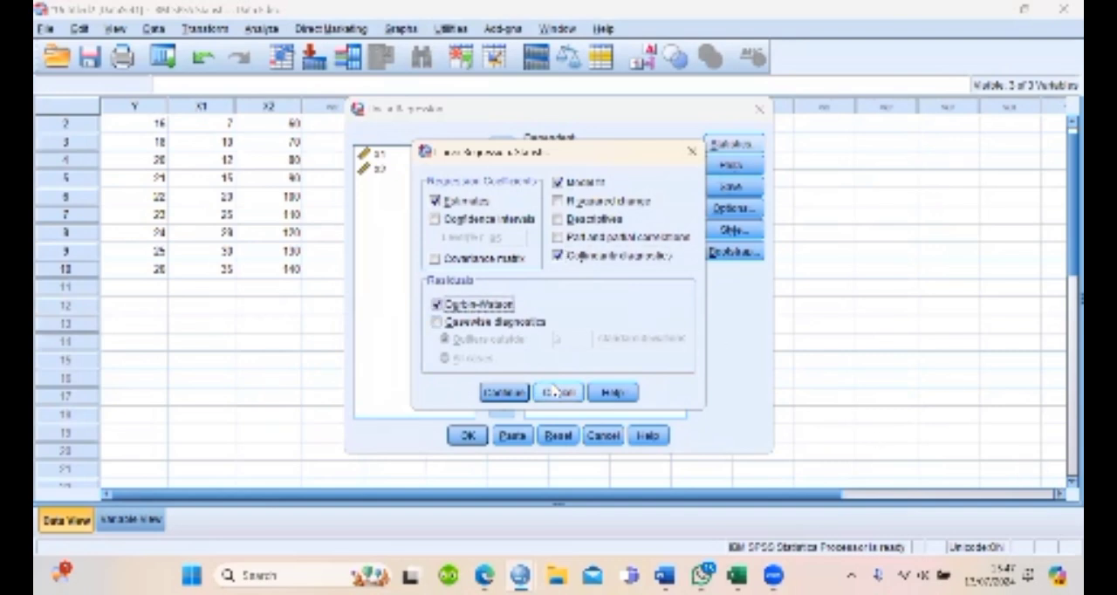
pyautogui.click(504, 391)
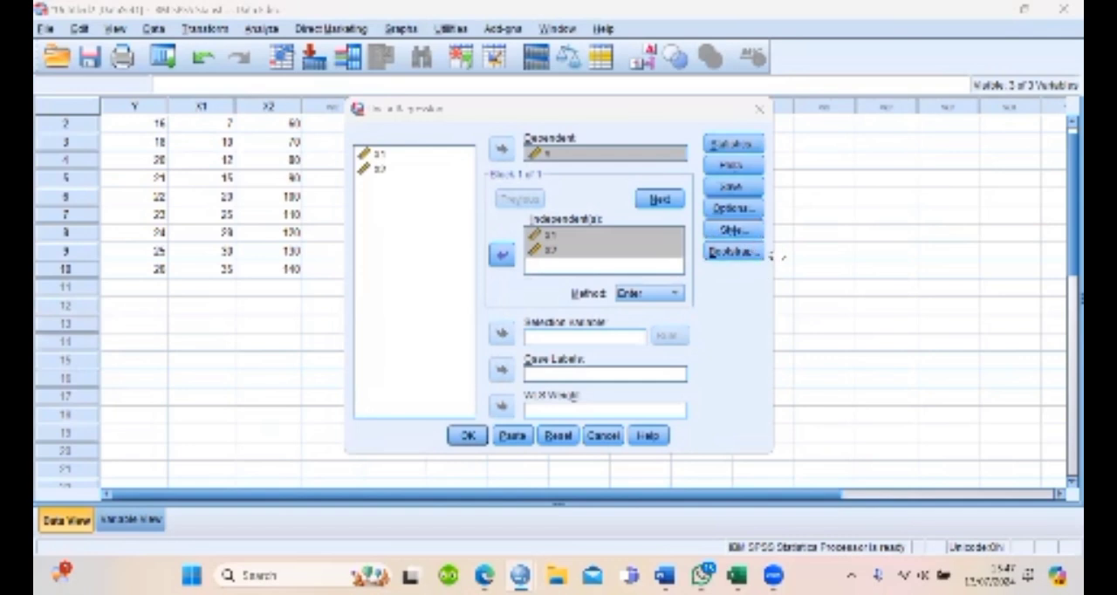
# Set up the regression plots with *SRESID as Y, *ZPRED as X and a normal probability plot
pyautogui.click(738, 164)
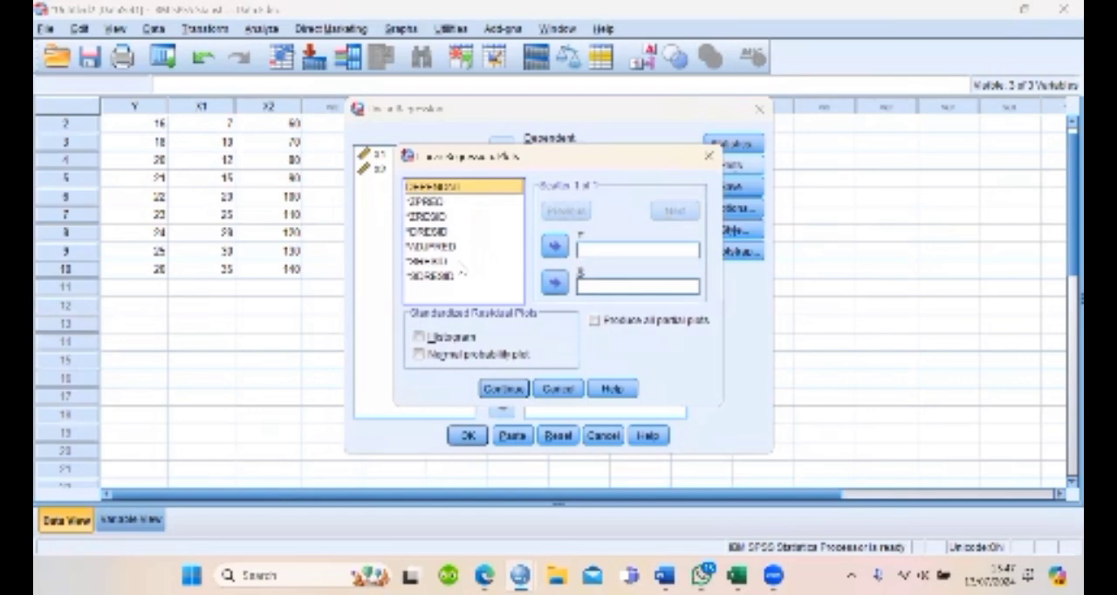
pyautogui.click(446, 262)
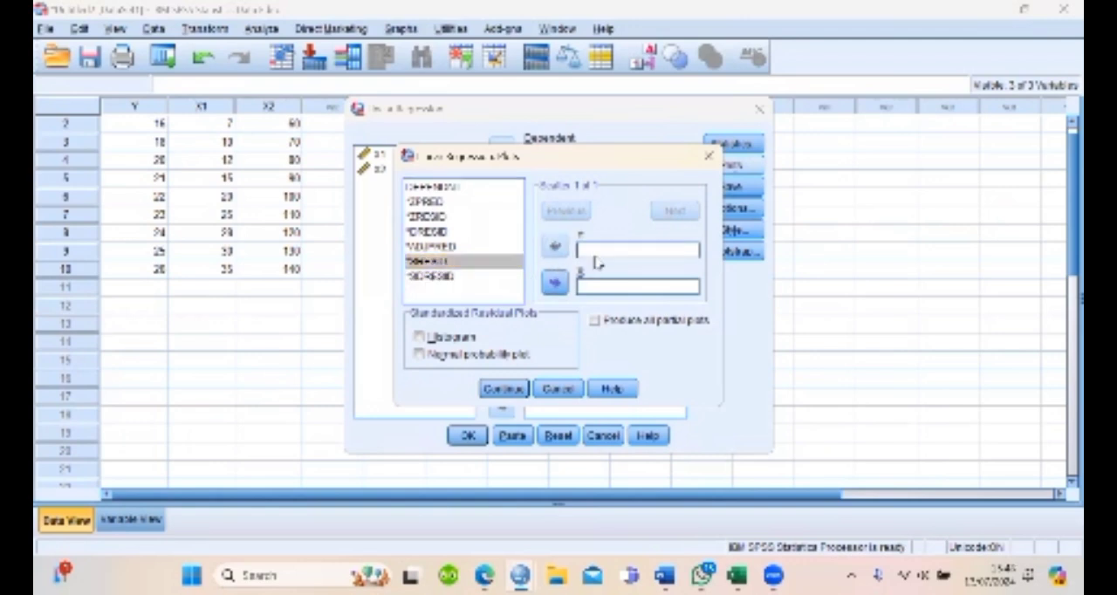
pyautogui.click(555, 248)
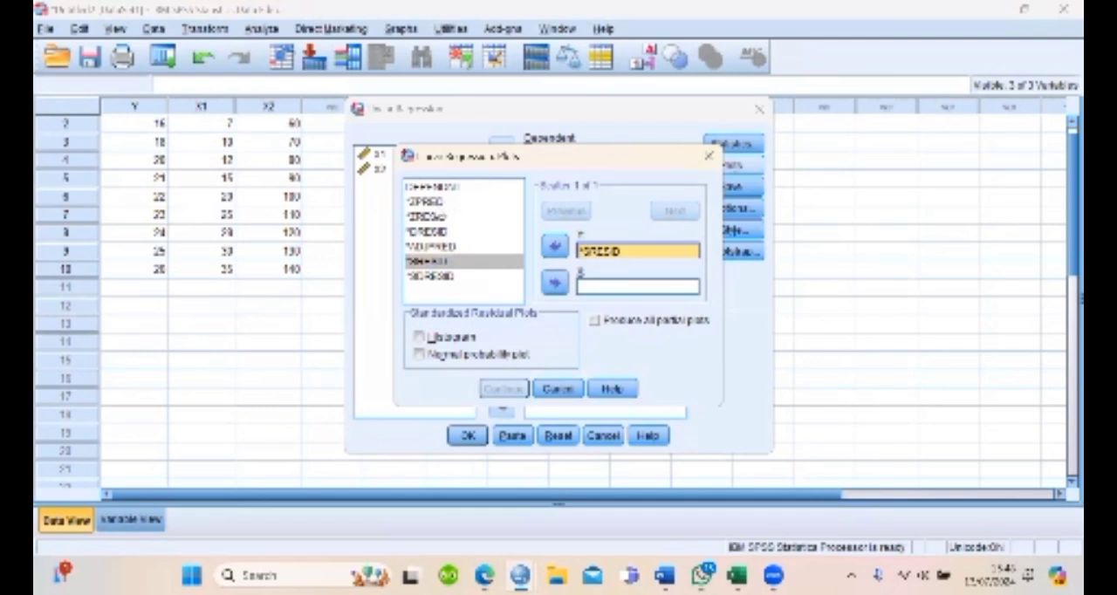
pyautogui.click(439, 204)
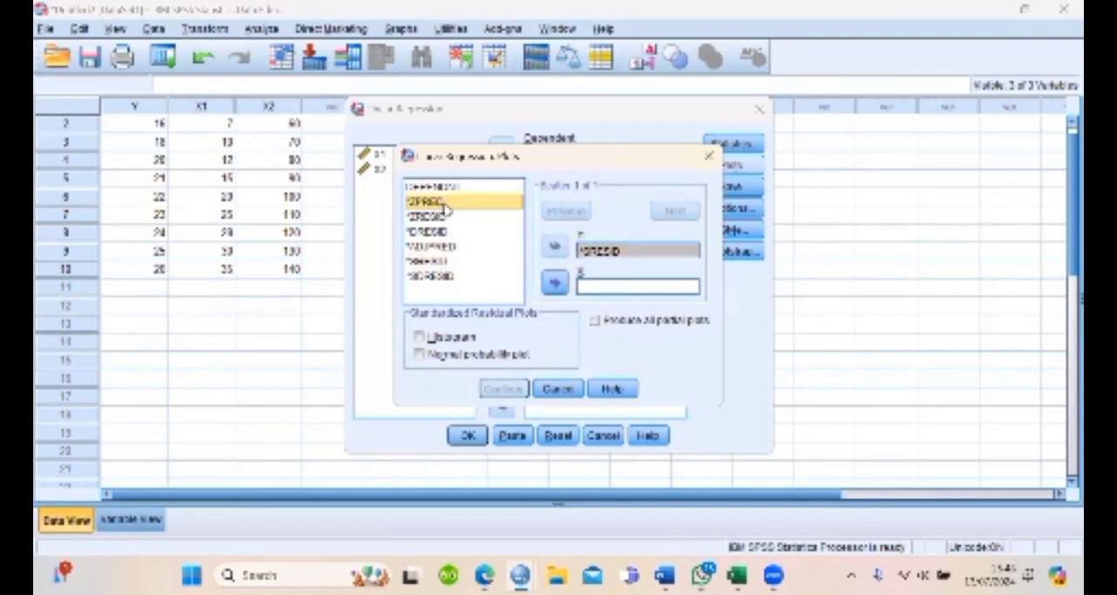
pyautogui.click(554, 283)
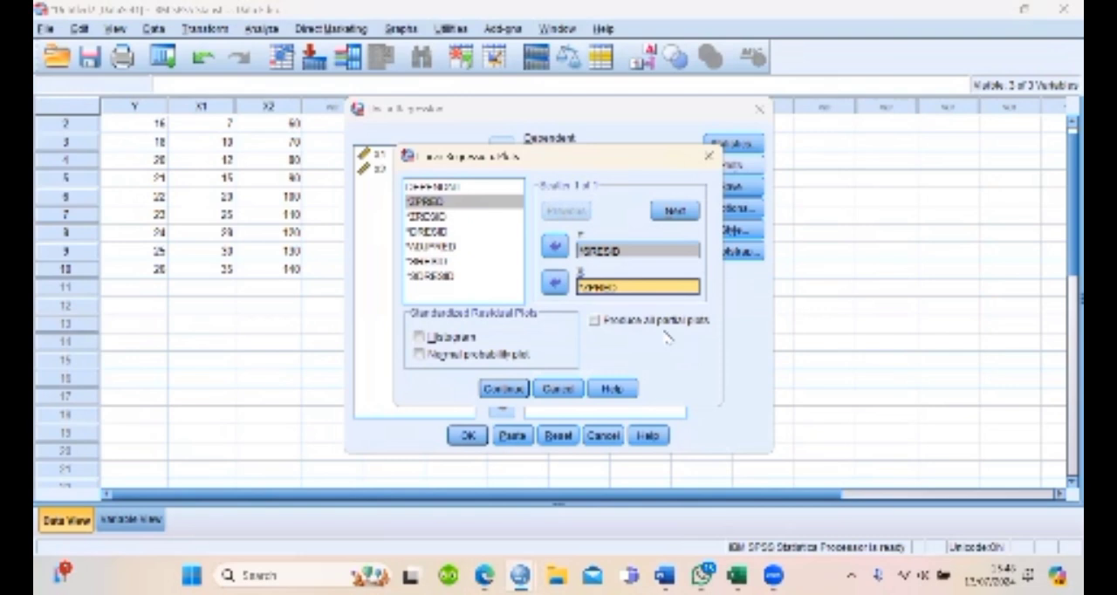
pyautogui.click(453, 356)
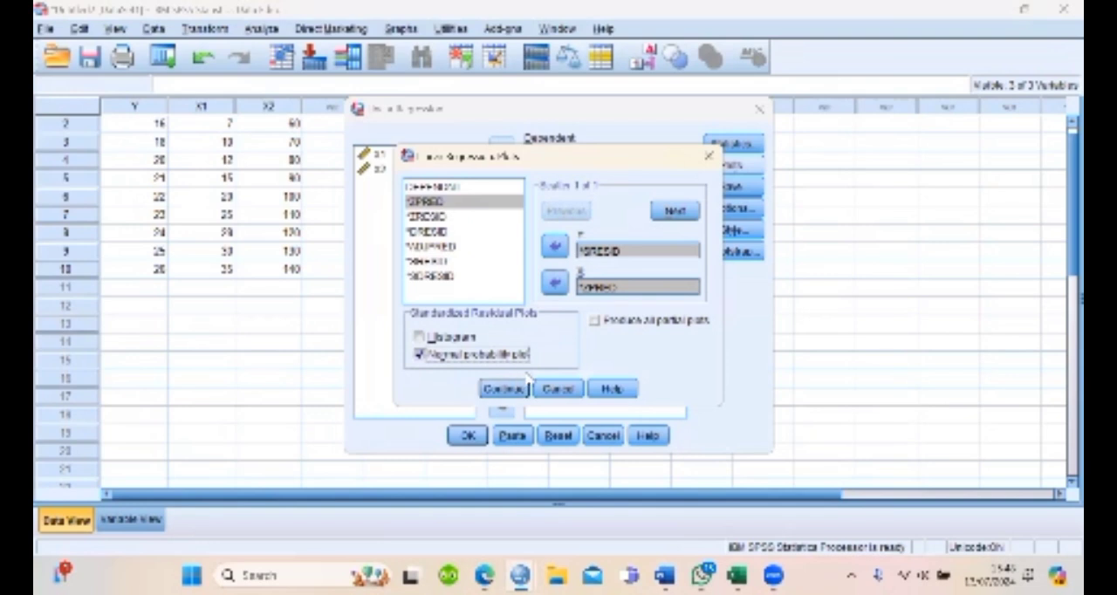
pyautogui.click(504, 389)
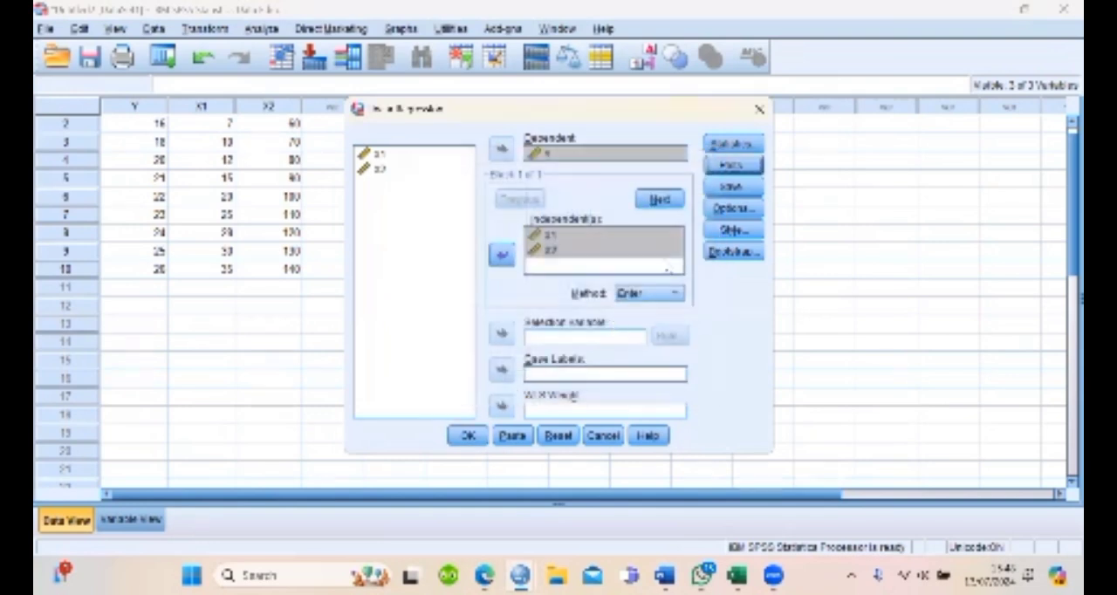
# Set the regression to save the unstandardized residuals as a new variable
pyautogui.click(733, 187)
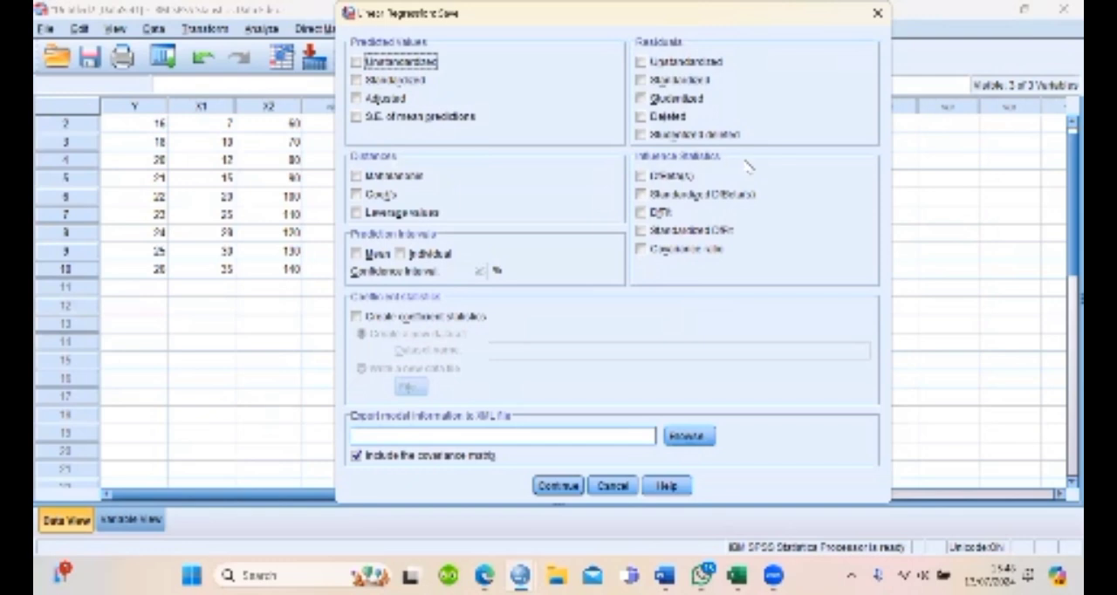
pyautogui.click(702, 66)
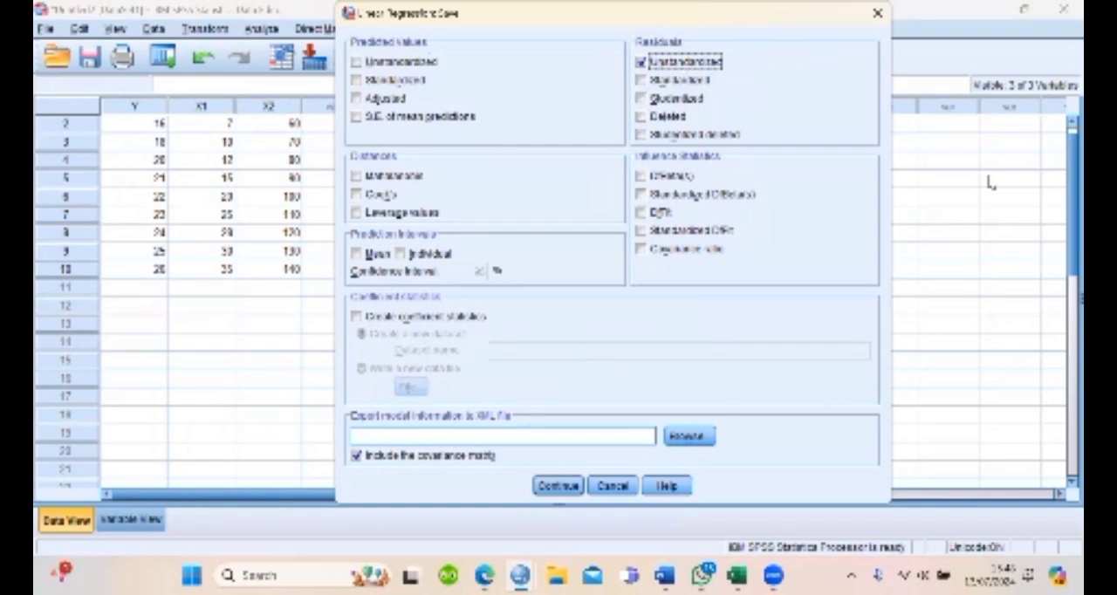
pyautogui.moveTo(811, 16); pyautogui.dragTo(724, 16)
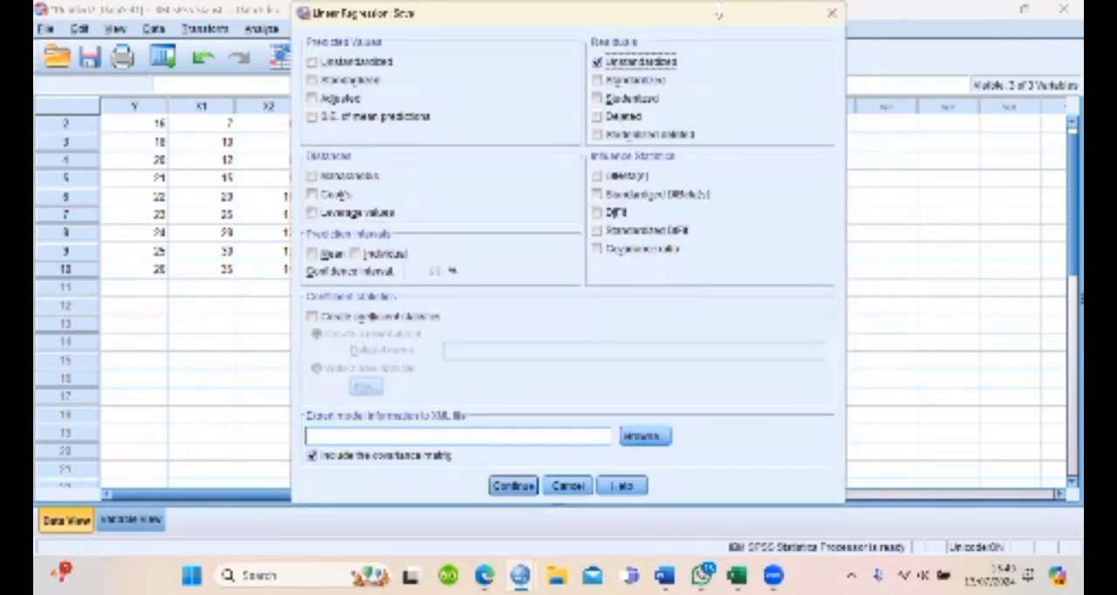
pyautogui.click(513, 486)
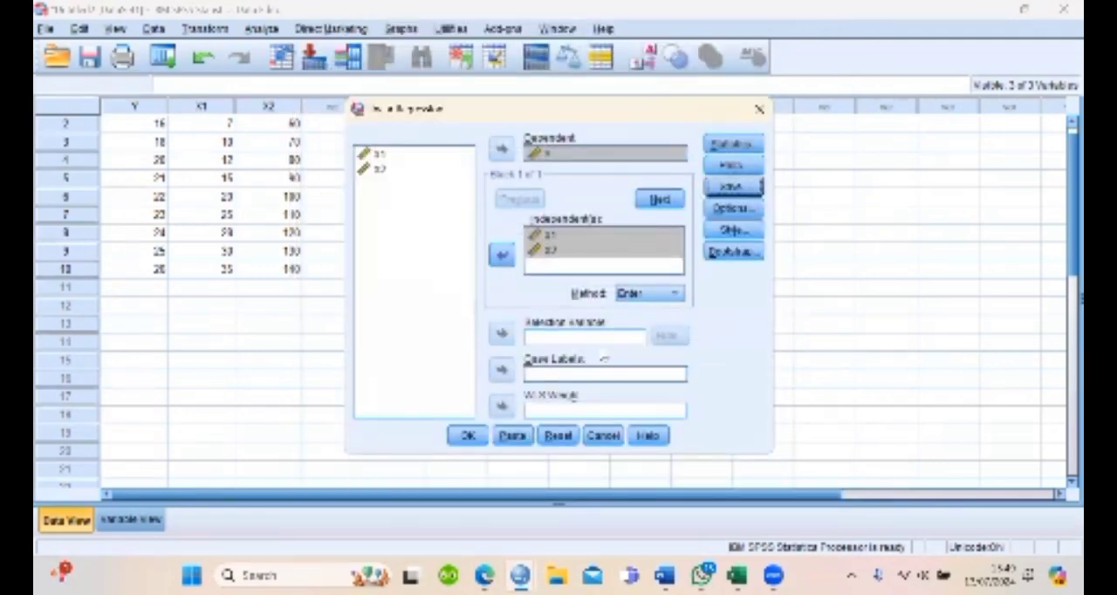
# Run the linear regression, view its output through to the scatterplot and return to the data grid
pyautogui.click(464, 435)
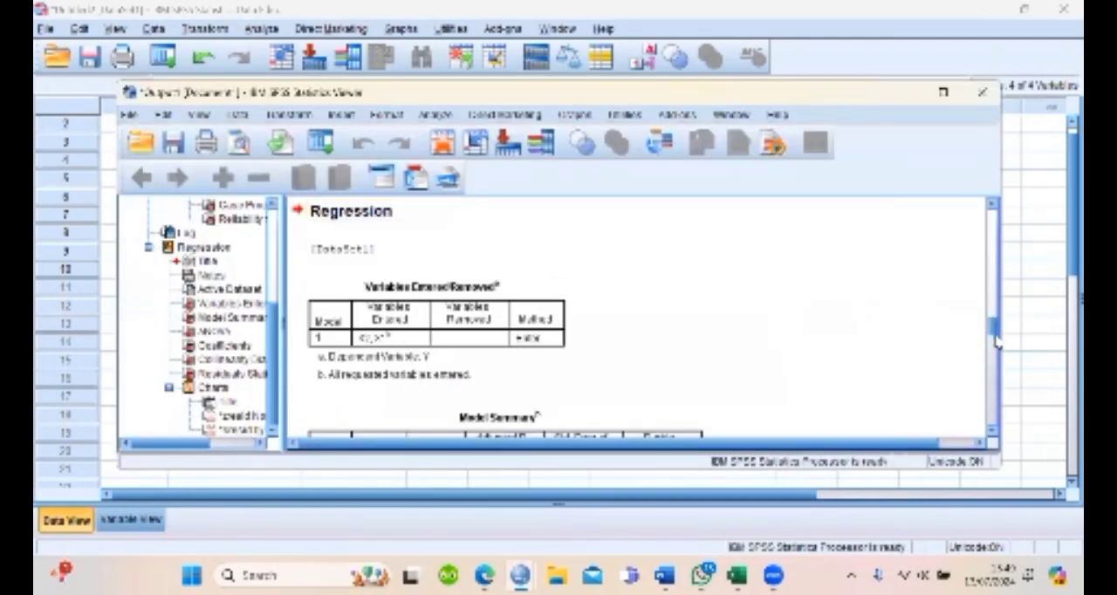
pyautogui.moveTo(995, 336); pyautogui.dragTo(1012, 432)
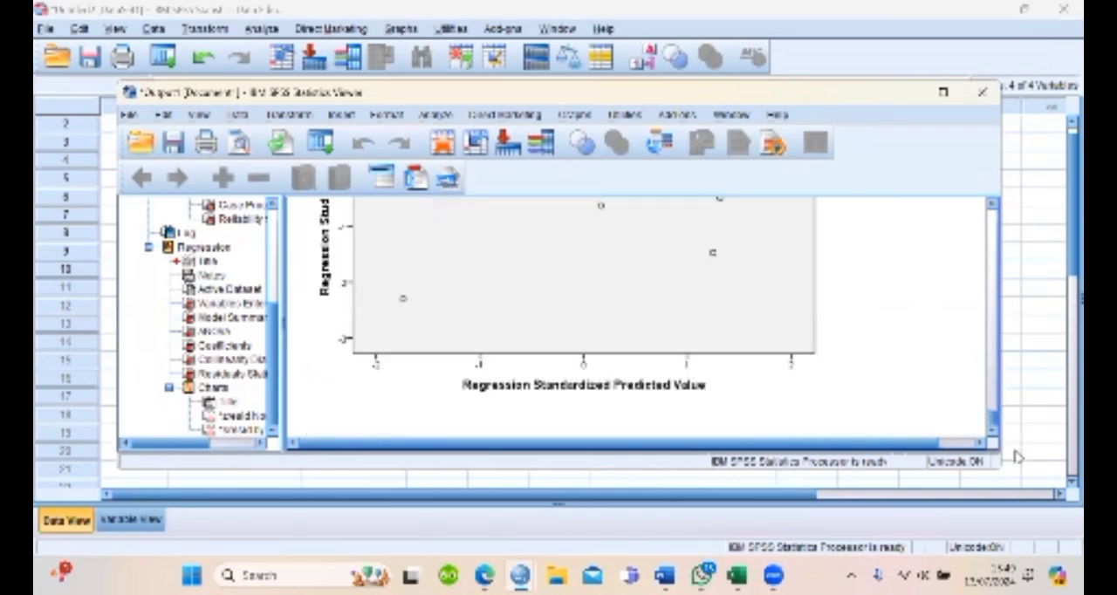
pyautogui.click(991, 410)
pyautogui.moveTo(992, 410); pyautogui.dragTo(1003, 444)
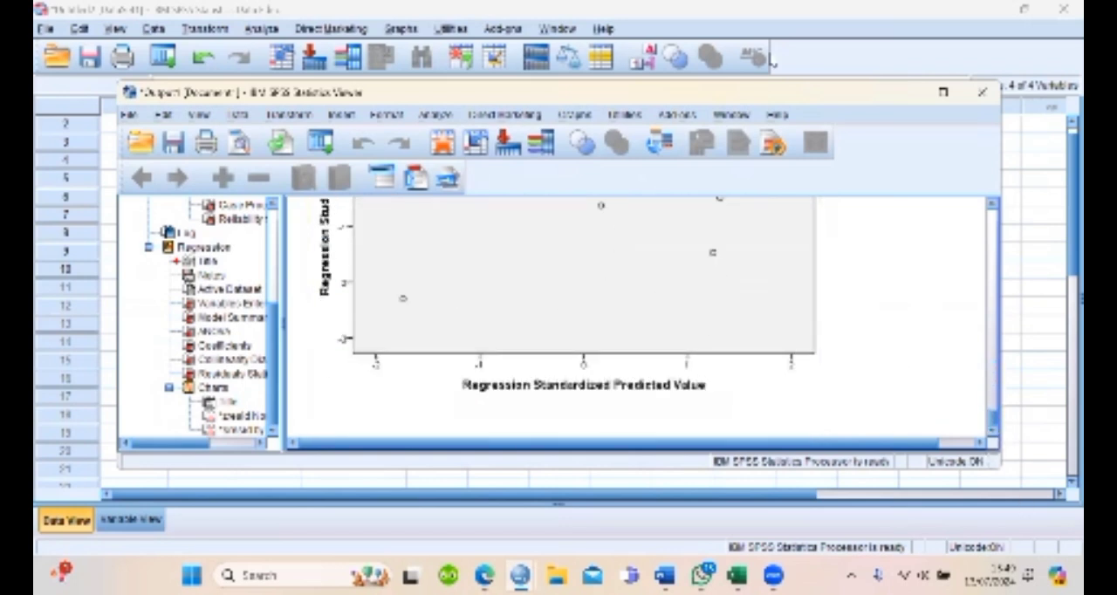
pyautogui.click(906, 96)
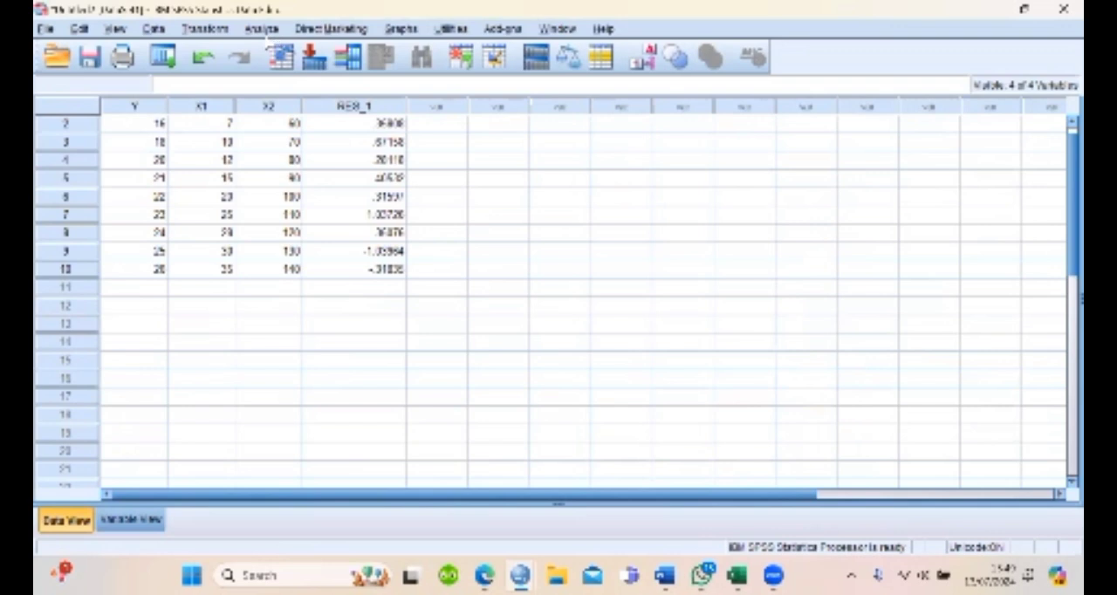
# Start computing a new variable with the target name ABS_RED
pyautogui.click(211, 33)
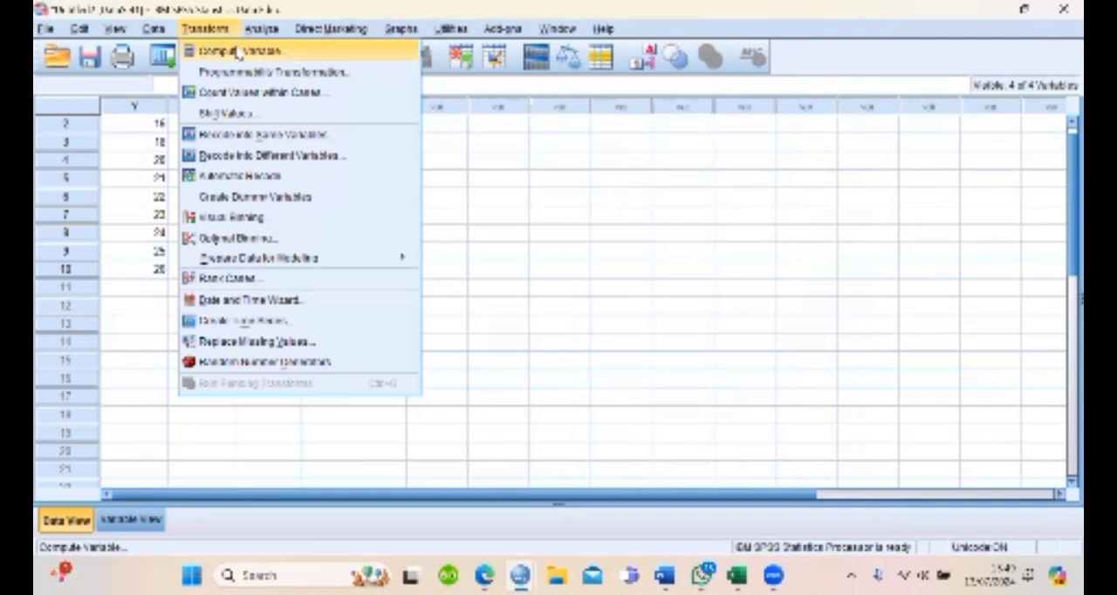
pyautogui.click(268, 50)
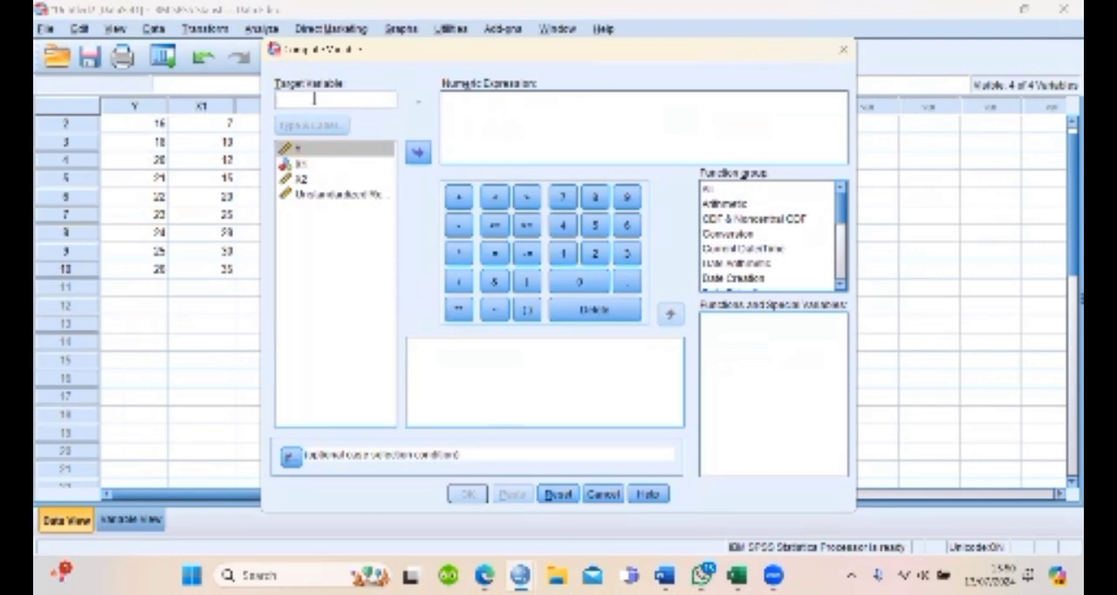
pyautogui.write('ADD')
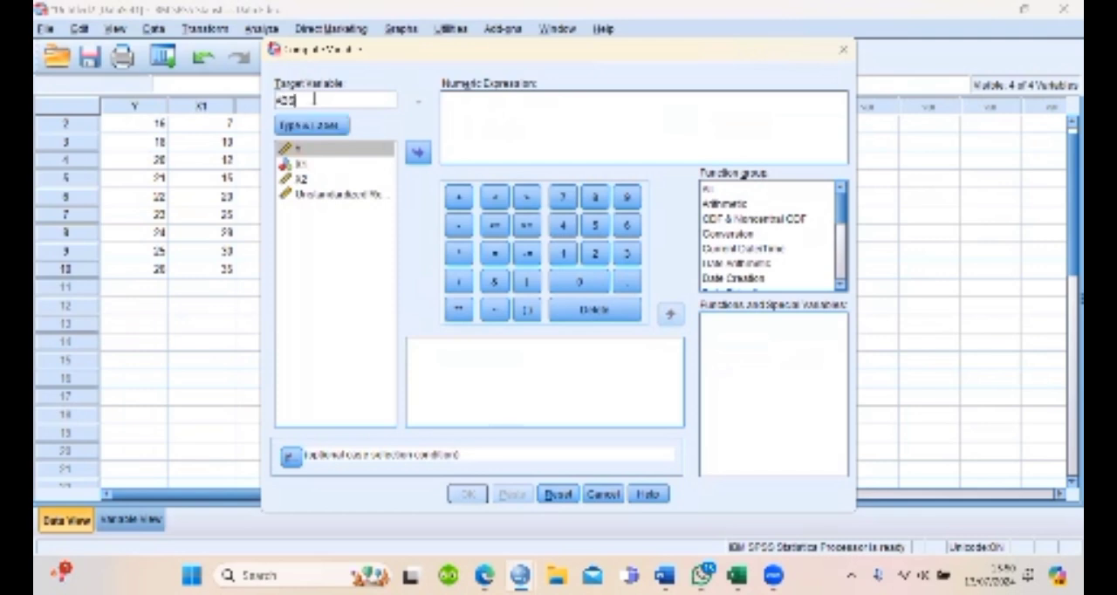
pyautogui.write('_m')
pyautogui.write('ES')
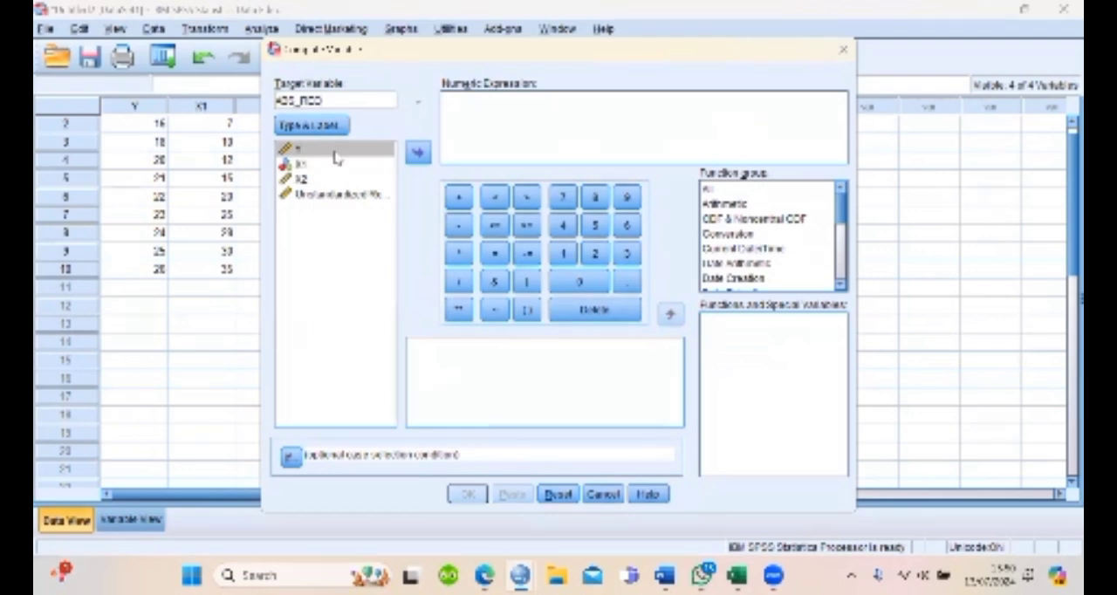
# Compute the variable as the arithmetic absolute value ABS(RES_1) of the unstandardized residuals and return to the data grid
pyautogui.click(739, 205)
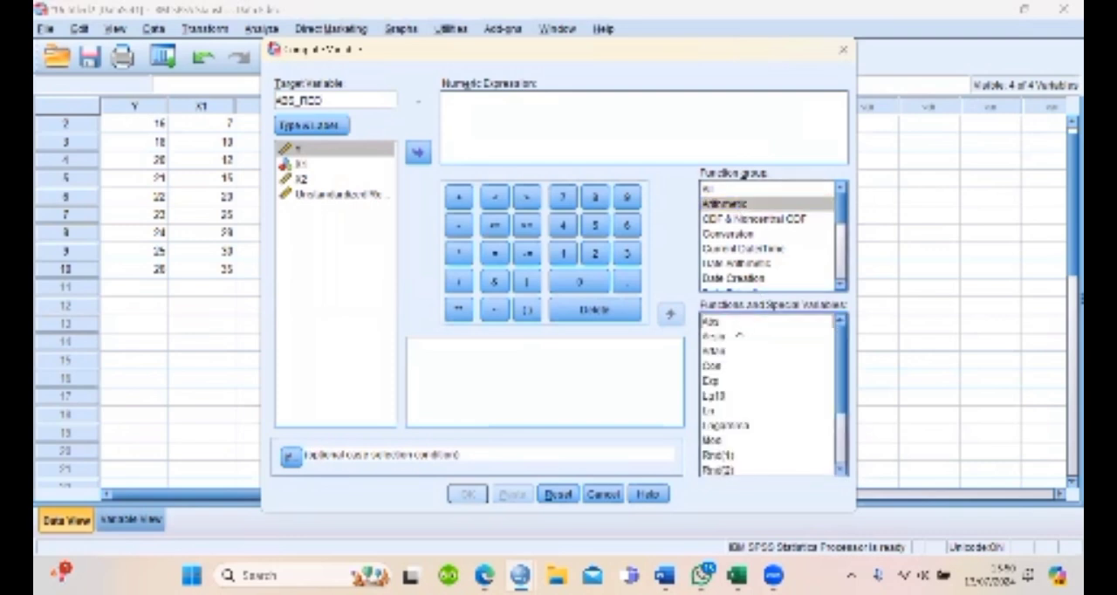
pyautogui.doubleClick(737, 323)
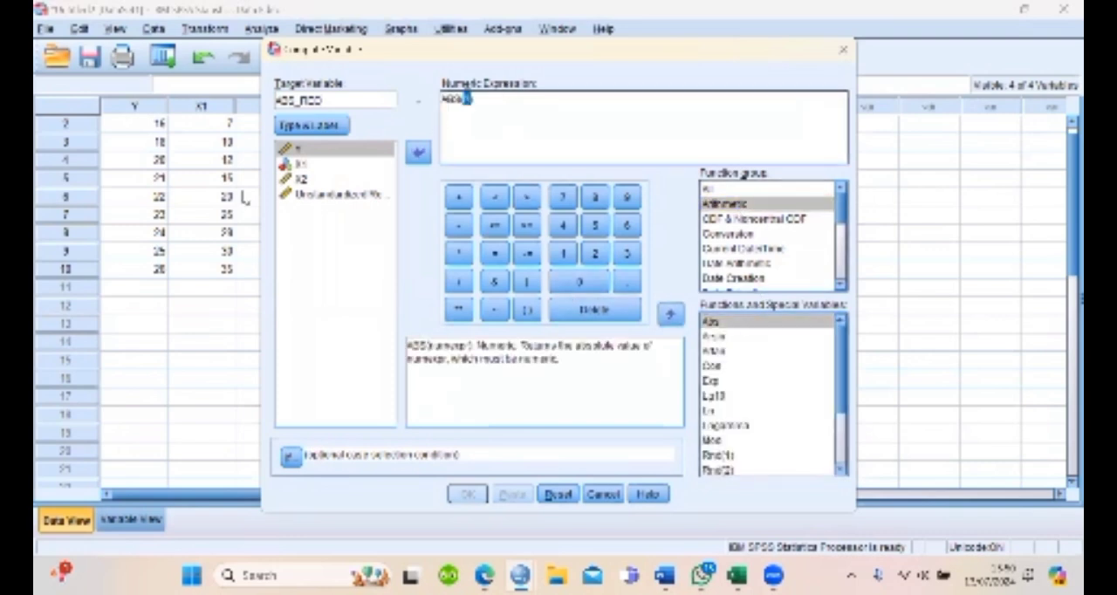
pyautogui.click(327, 196)
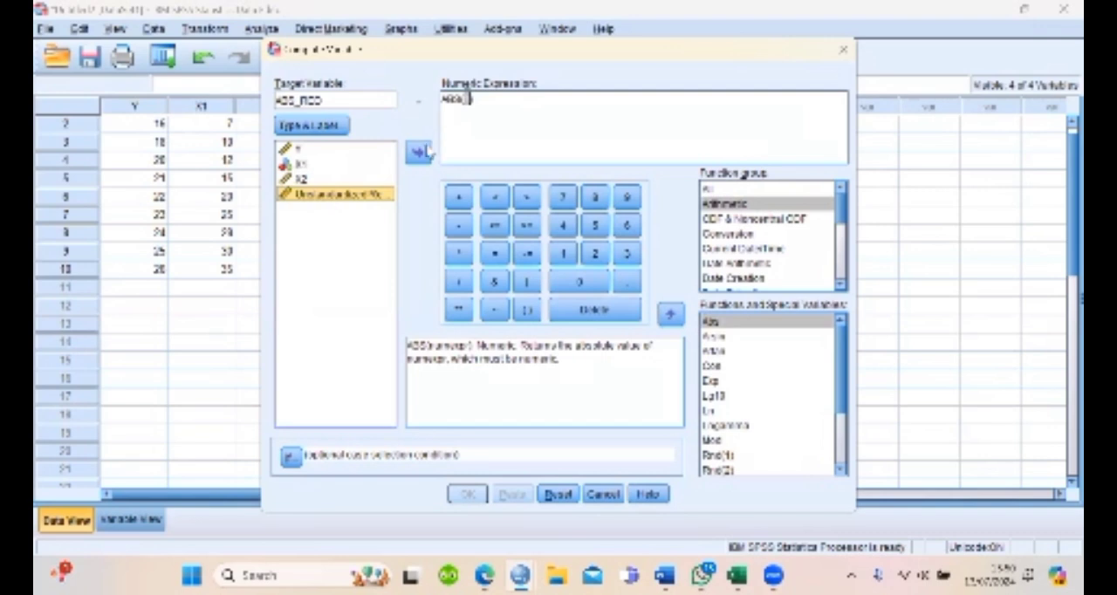
pyautogui.click(420, 153)
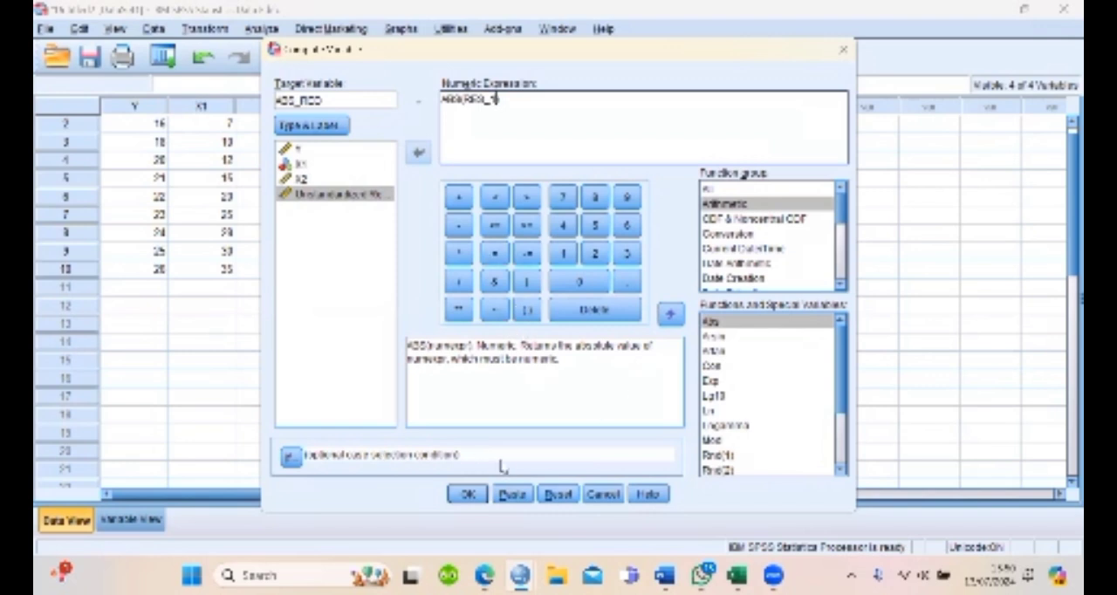
pyautogui.click(472, 494)
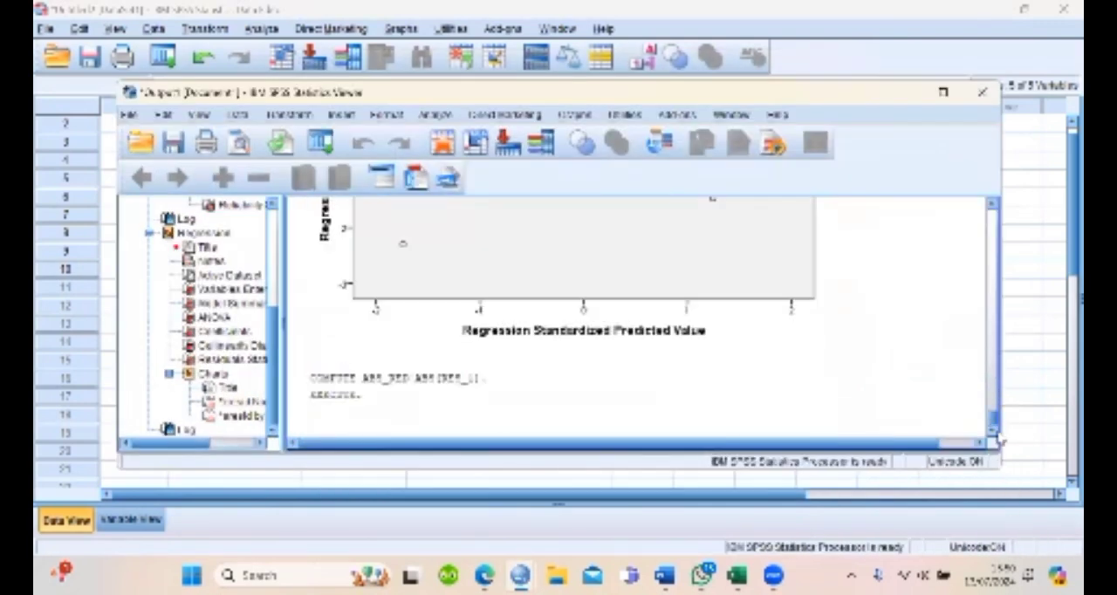
pyautogui.moveTo(993, 419)
pyautogui.mouseDown()
pyautogui.moveTo(994, 391)
pyautogui.moveTo(994, 424)
pyautogui.mouseUp()
pyautogui.click(897, 92)
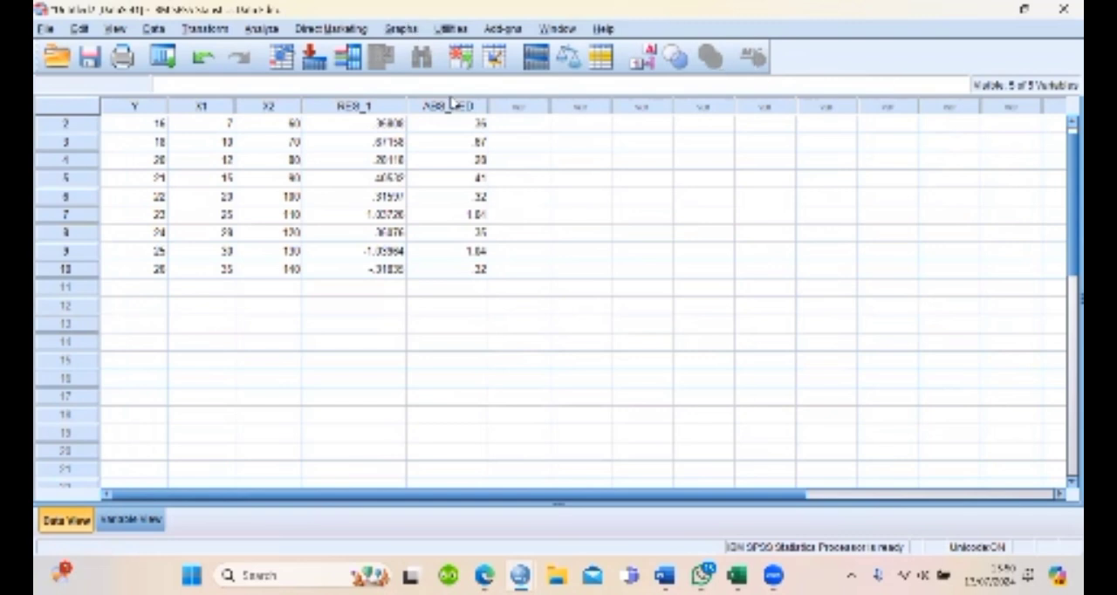
# Reset the linear regression setup and assign ABS_RED as the dependent variable
pyautogui.click(263, 29)
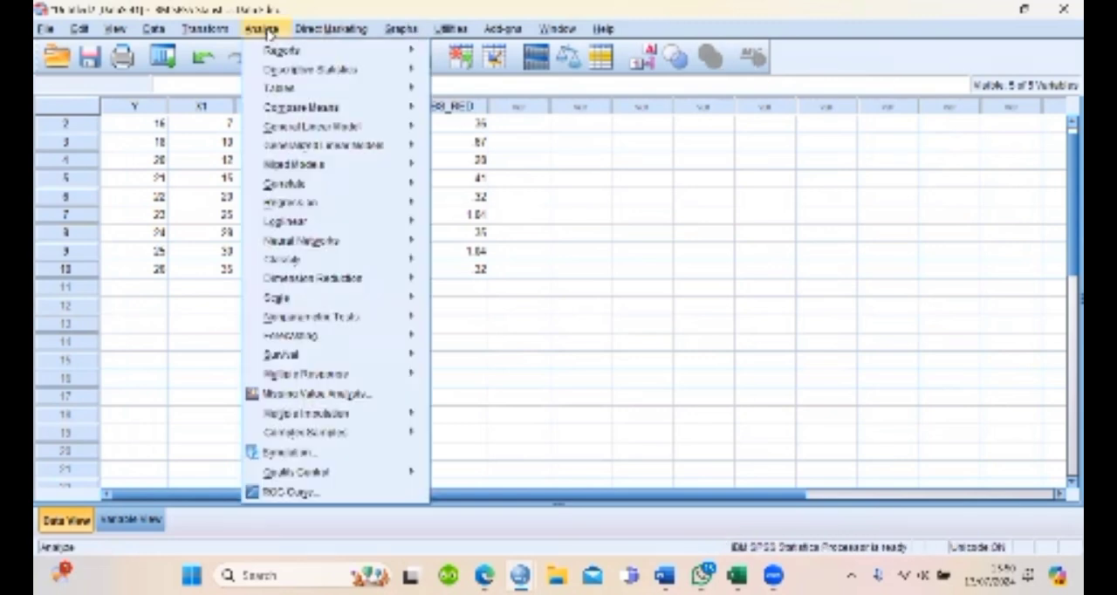
pyautogui.moveTo(349, 202)
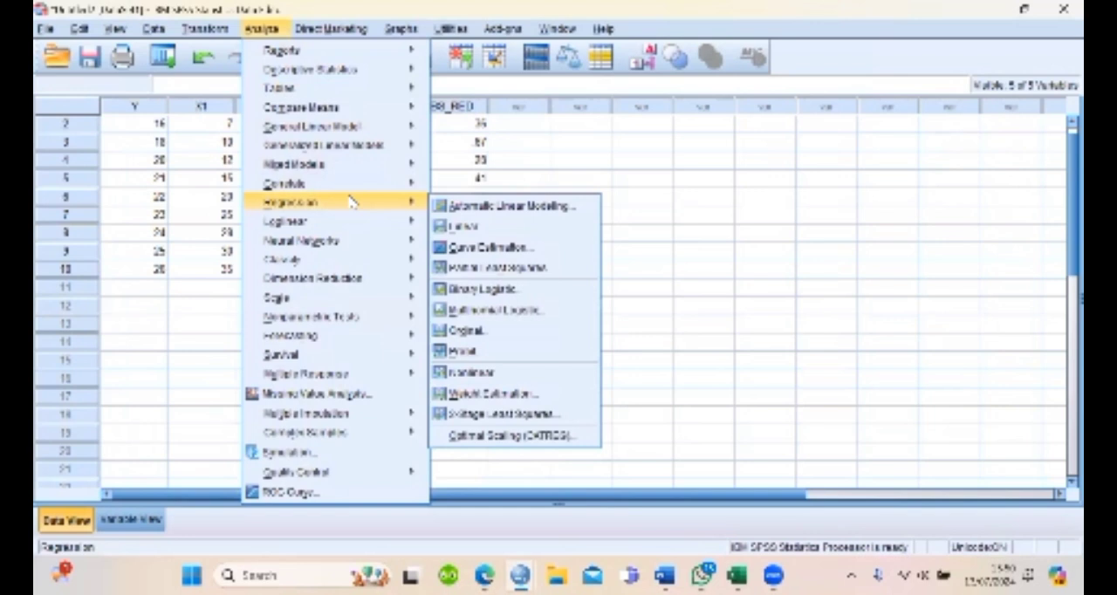
pyautogui.click(504, 229)
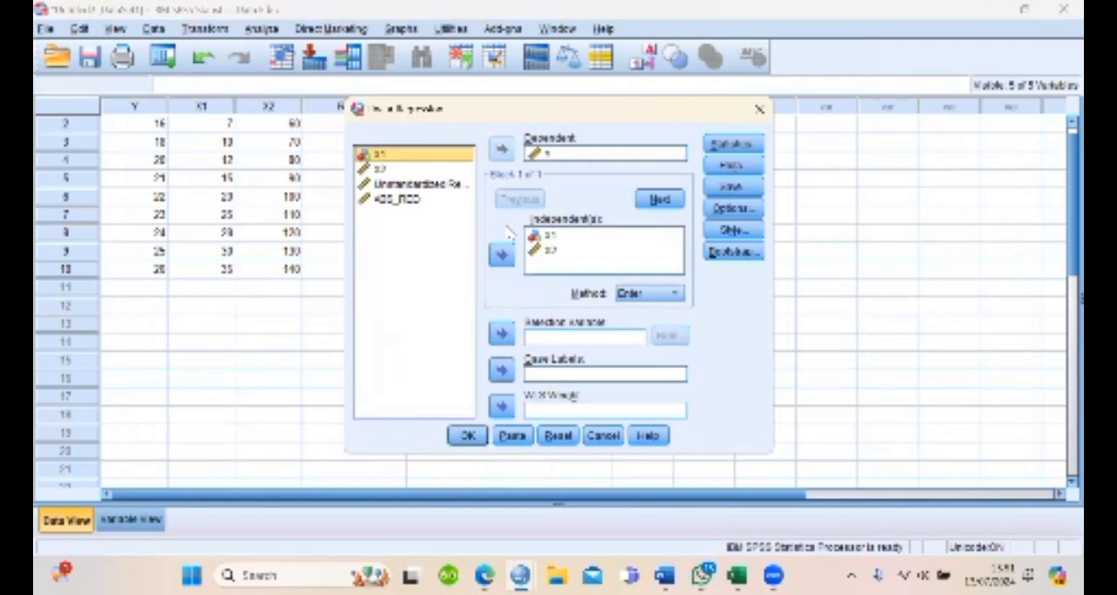
pyautogui.click(562, 438)
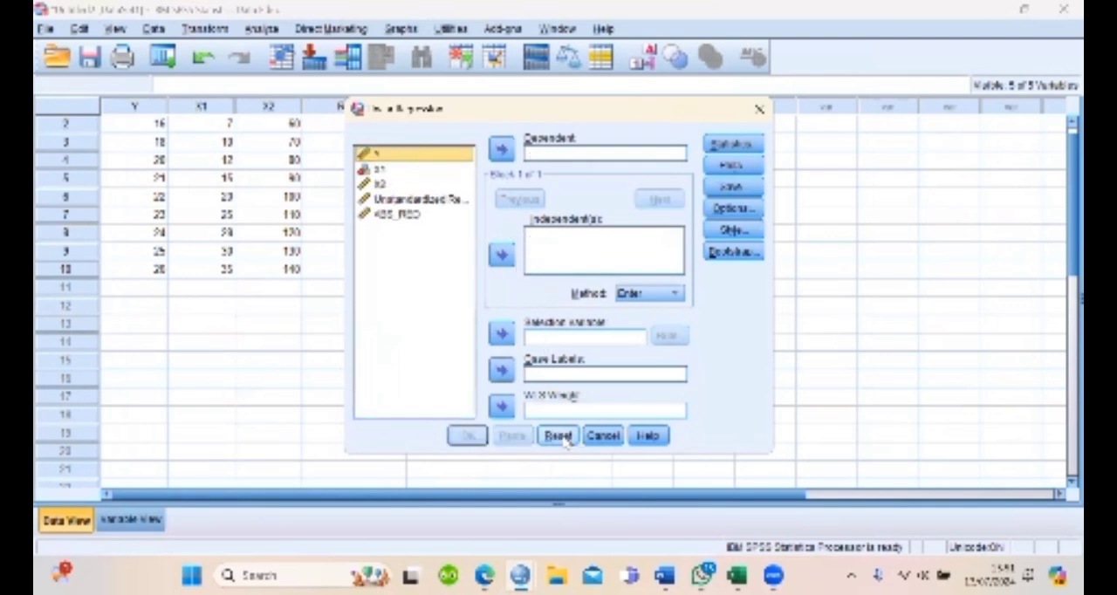
pyautogui.click(397, 216)
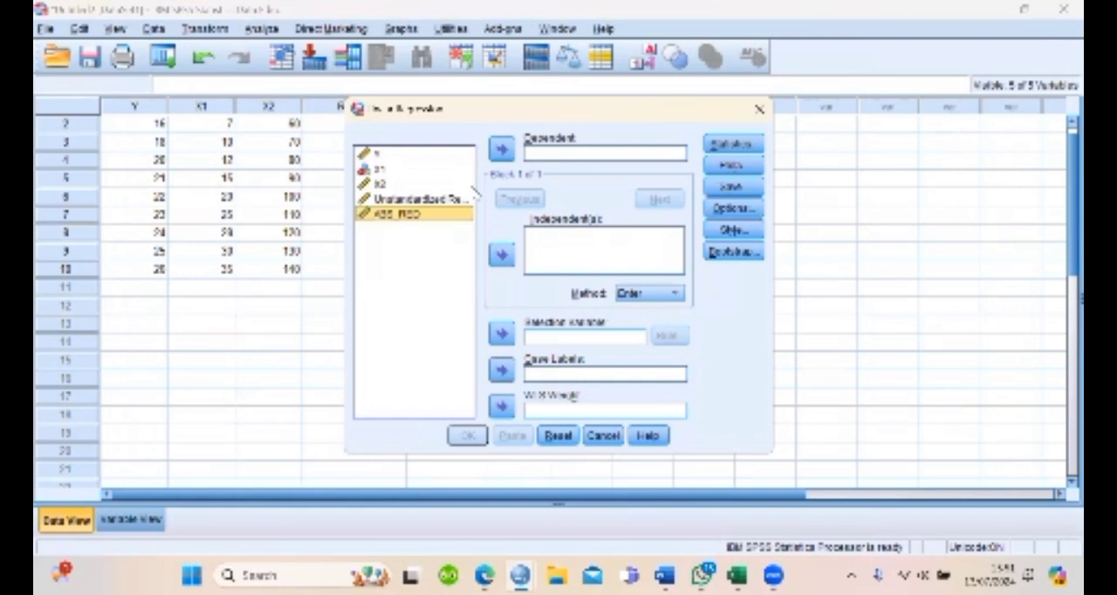
pyautogui.click(557, 160)
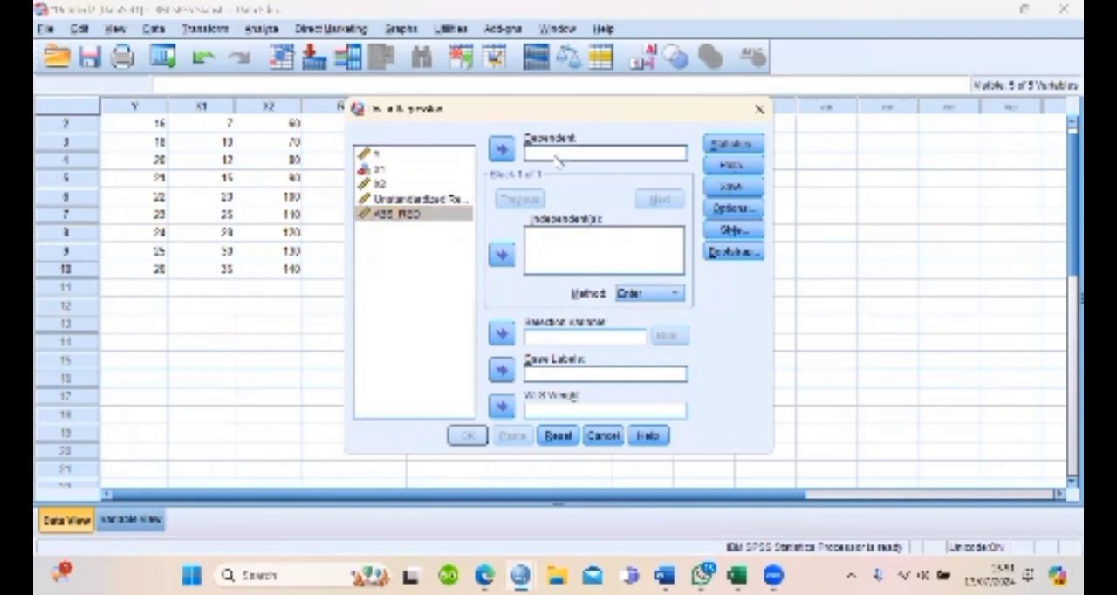
pyautogui.click(430, 216)
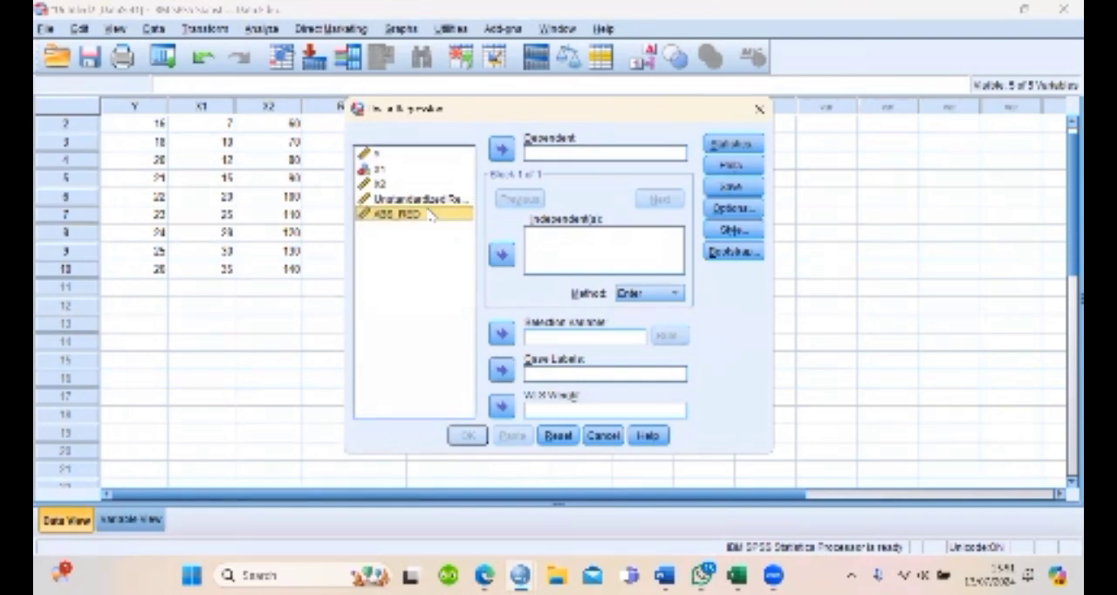
pyautogui.click(500, 152)
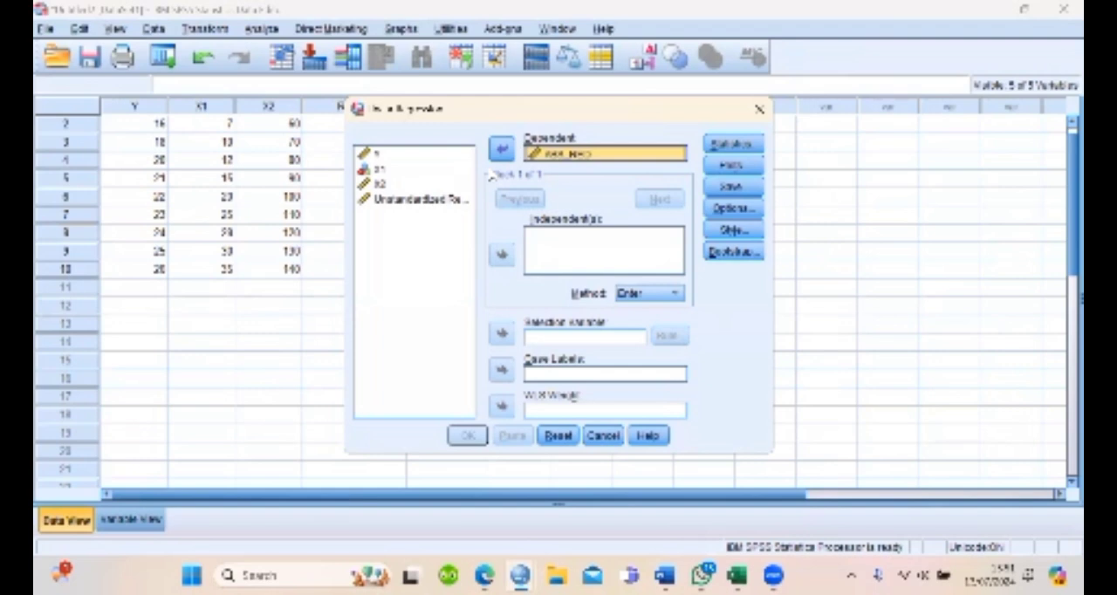
# Add X1 and X2 as the independent variables of the ABS_RED regression
pyautogui.click(409, 174)
pyautogui.click(389, 171)
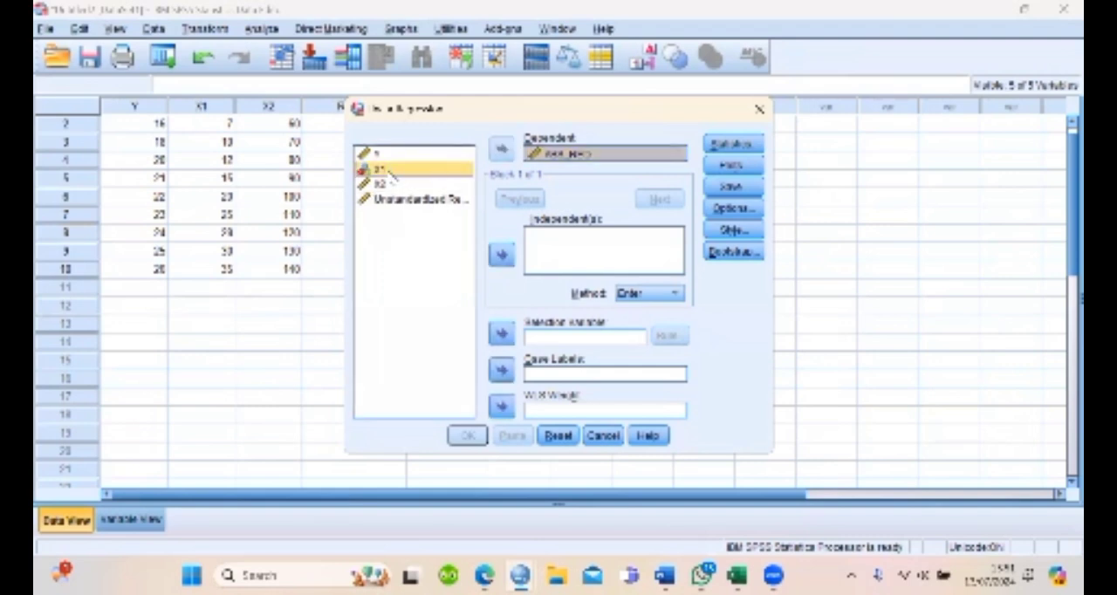
pyautogui.keyDown('shift'); pyautogui.click(397, 185); pyautogui.keyUp('shift')
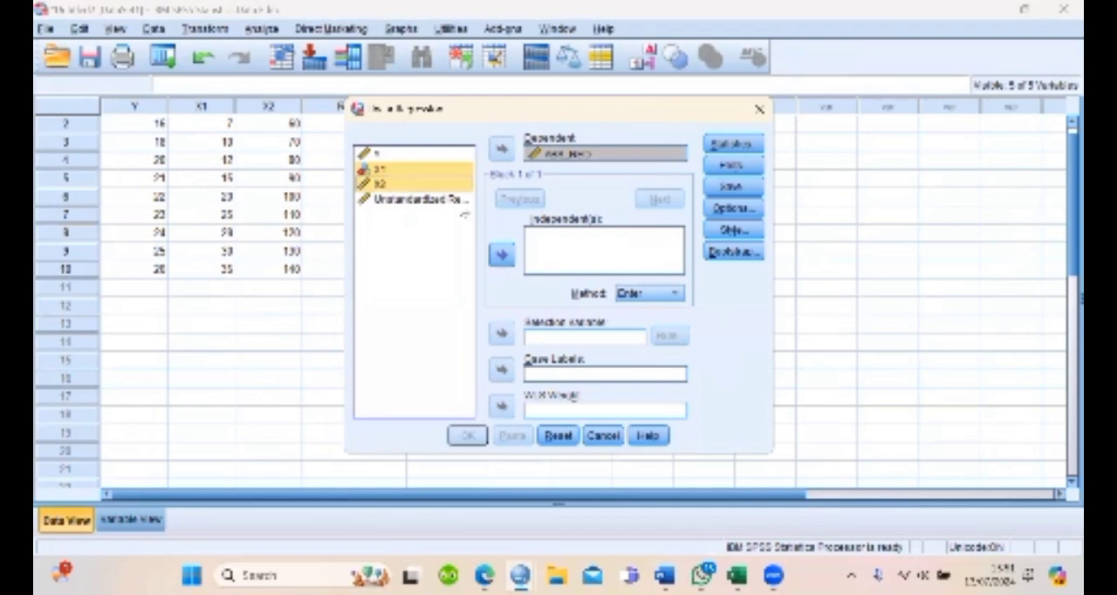
pyautogui.click(501, 254)
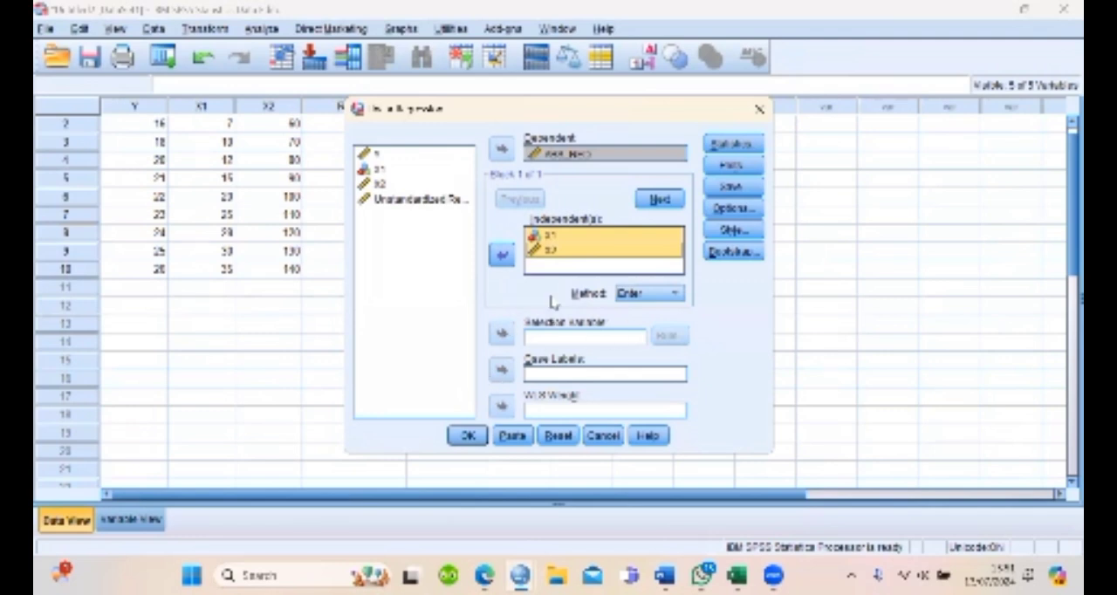
# Run the ABS_RED regression, view its output down to the Coefficients table and return to the data grid
pyautogui.click(467, 435)
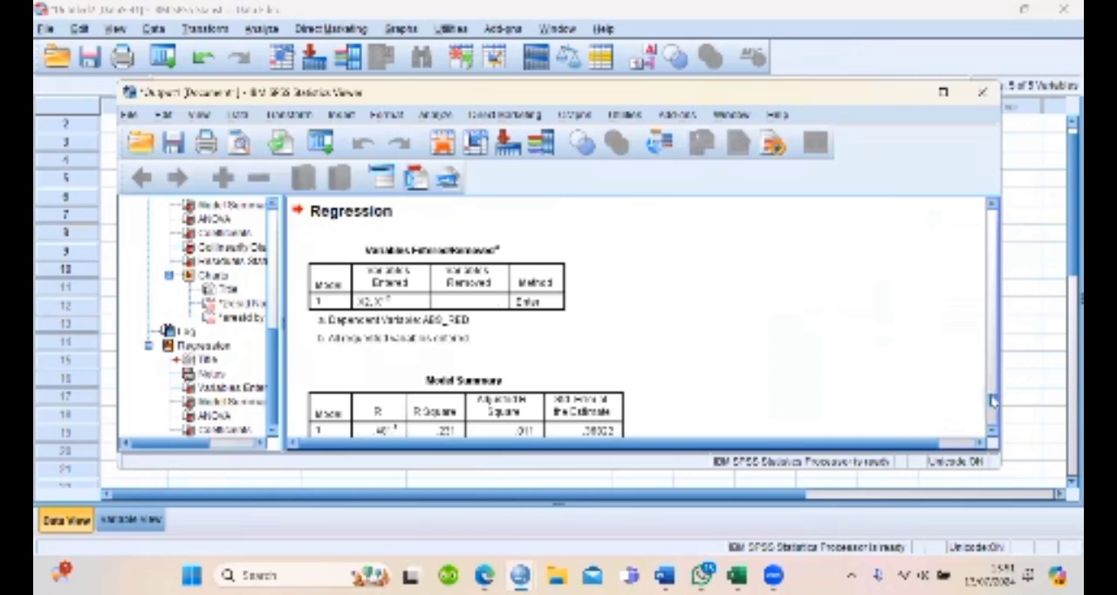
pyautogui.moveTo(993, 400); pyautogui.dragTo(1007, 491)
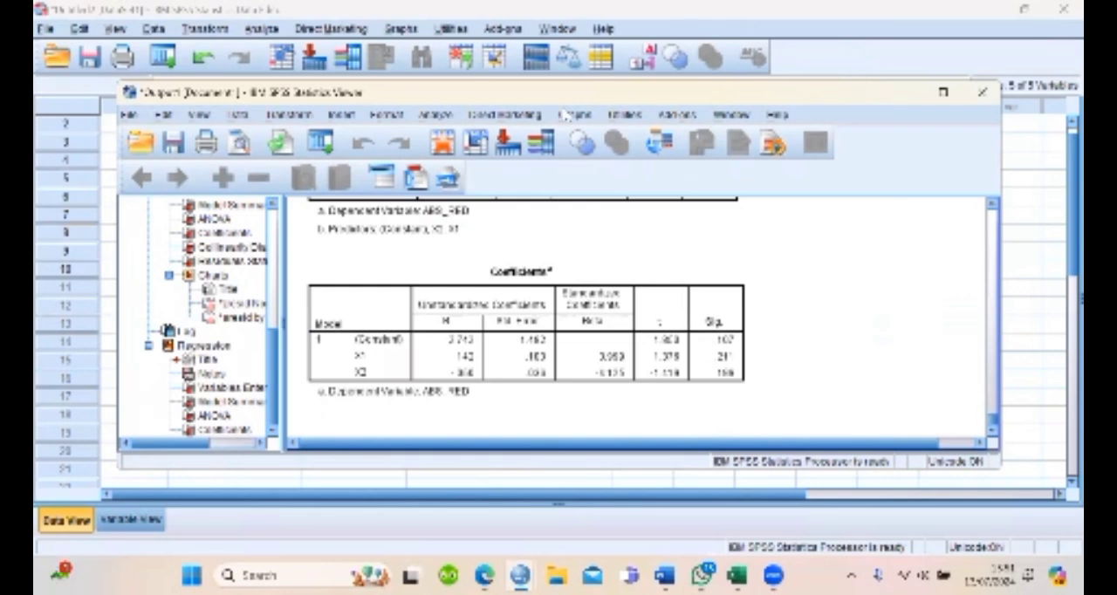
pyautogui.click(905, 92)
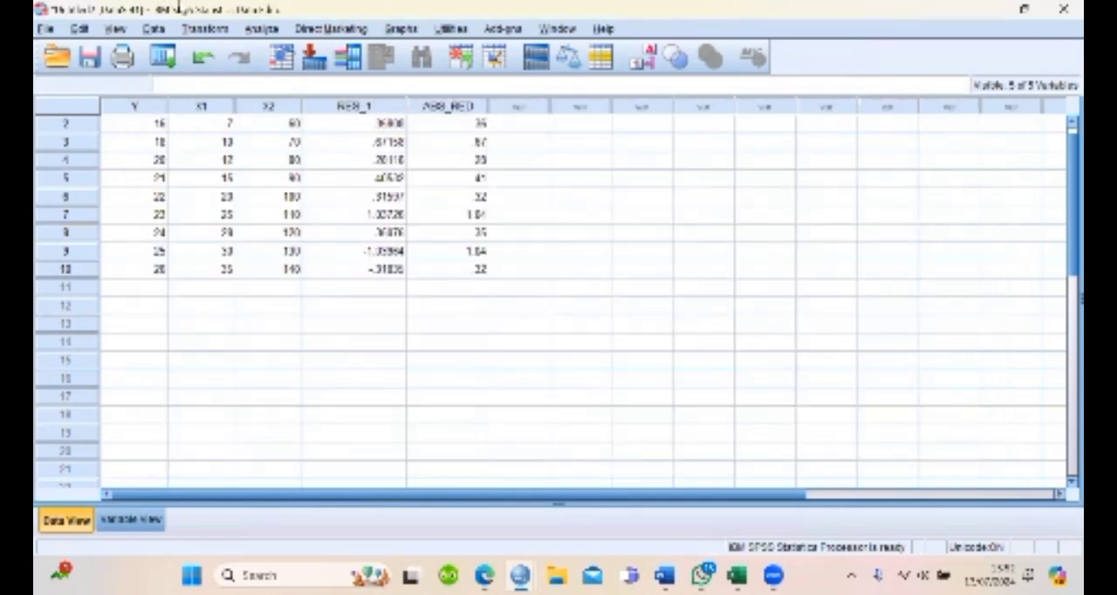
pyautogui.click(266, 29)
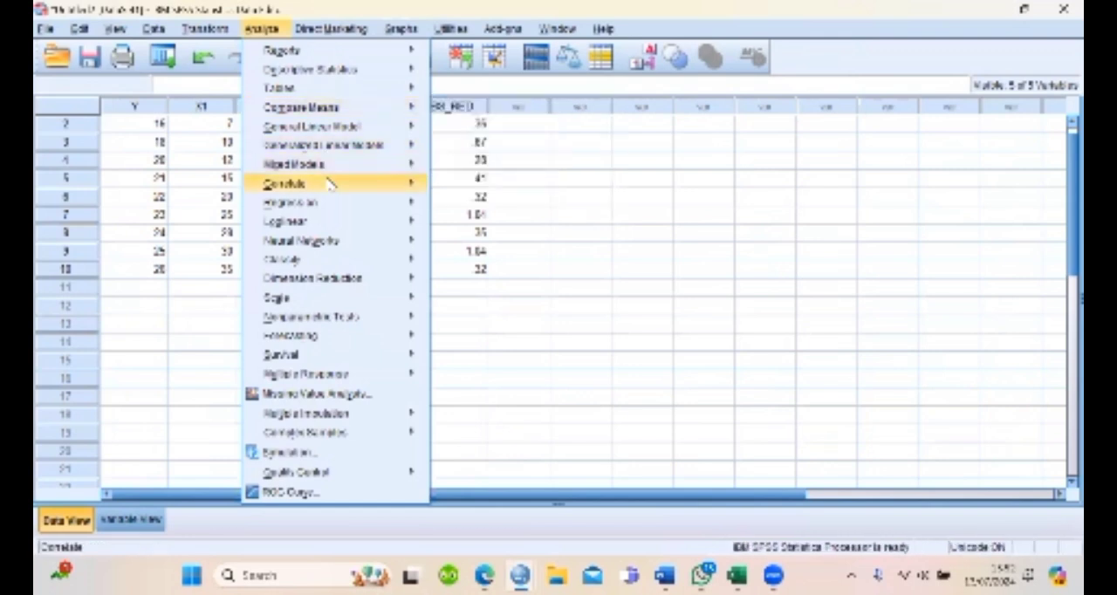
pyautogui.moveTo(330, 216)
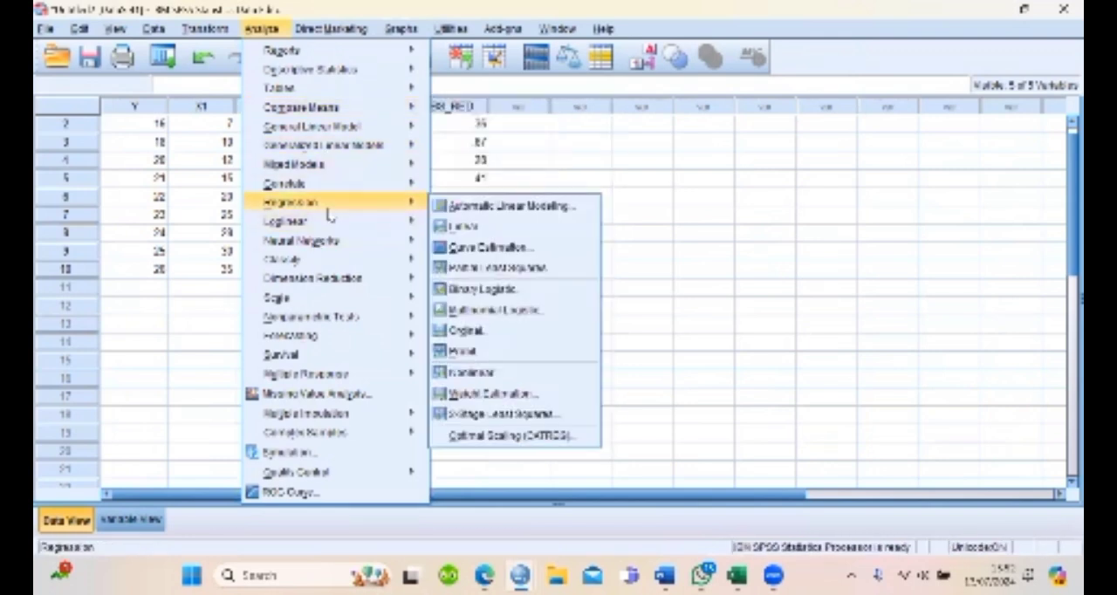
pyautogui.click(494, 226)
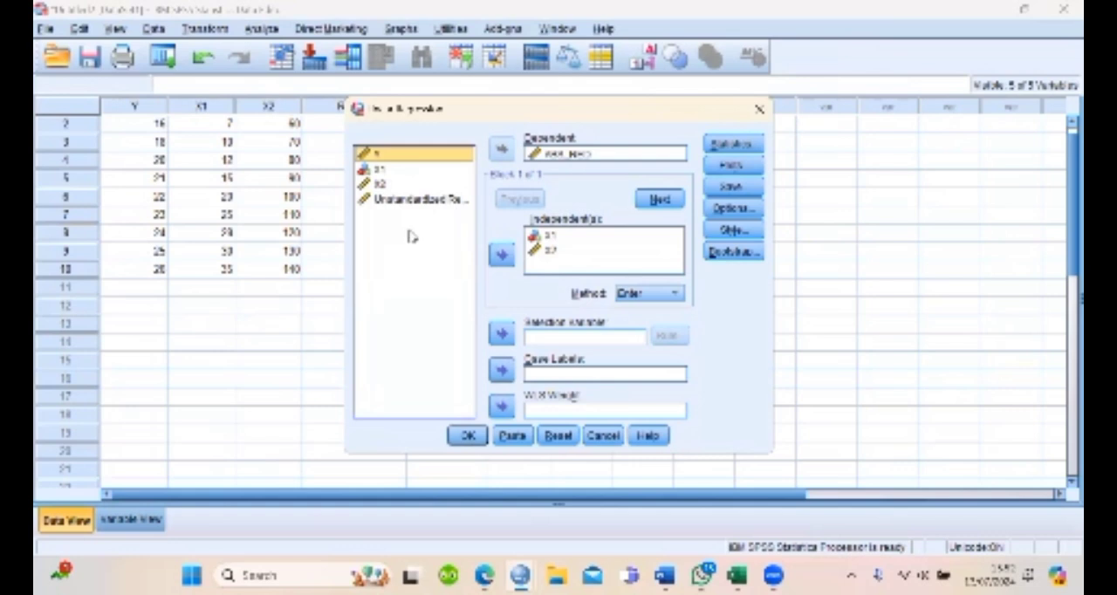
pyautogui.click(561, 441)
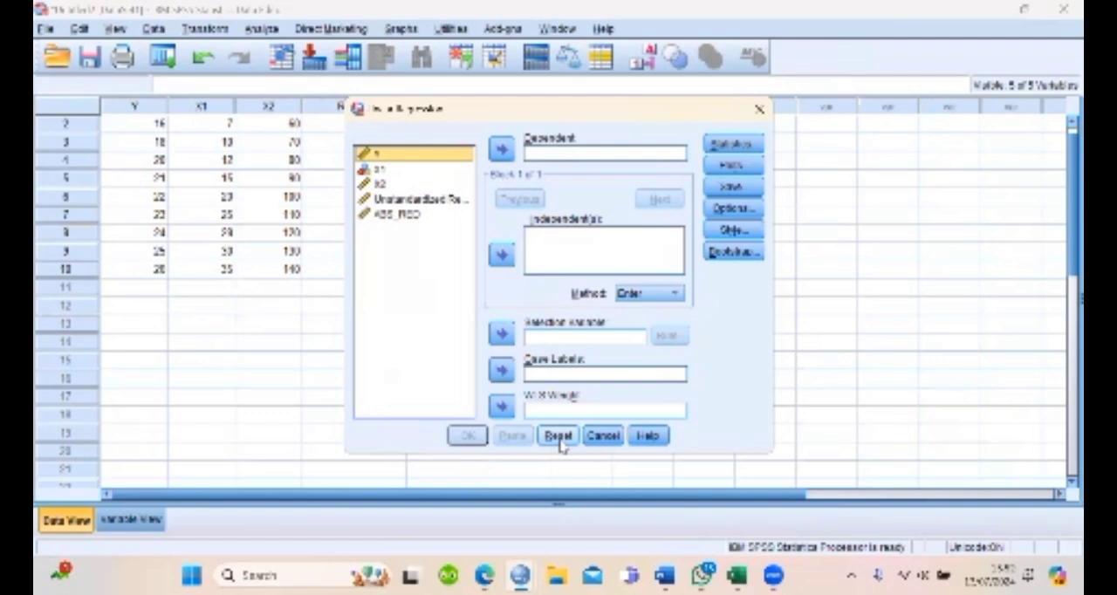
pyautogui.click(408, 214)
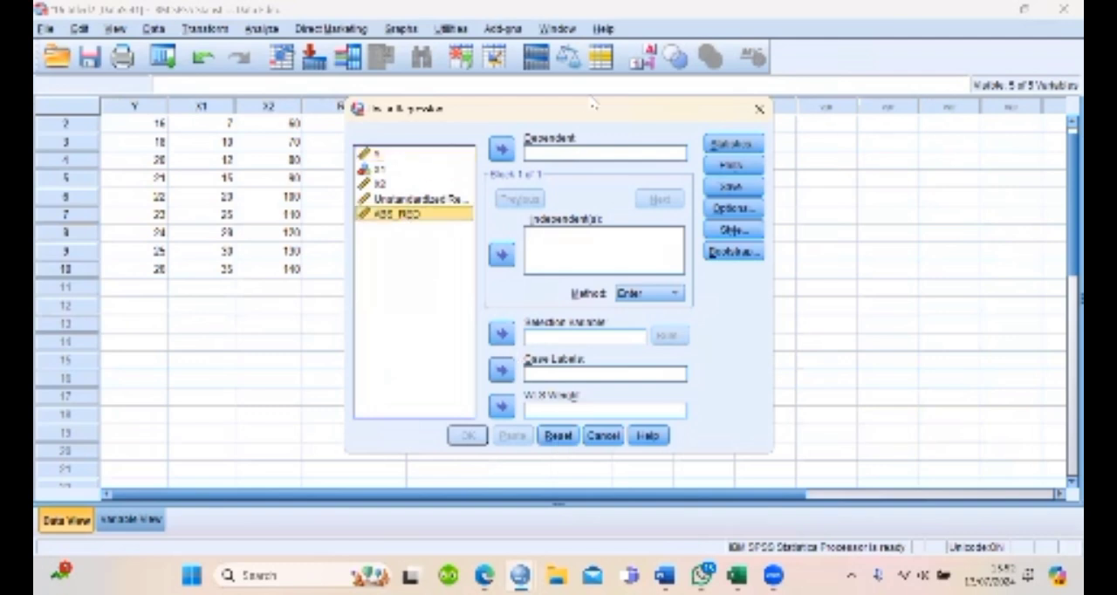
pyautogui.click(755, 110)
pyautogui.click(448, 142)
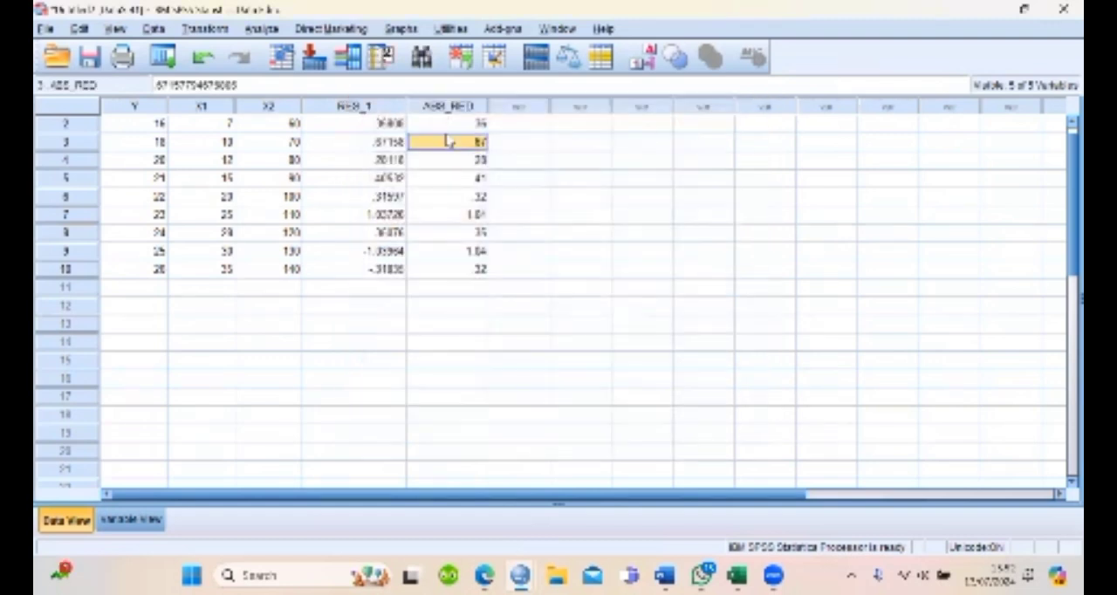
pyautogui.click(439, 126)
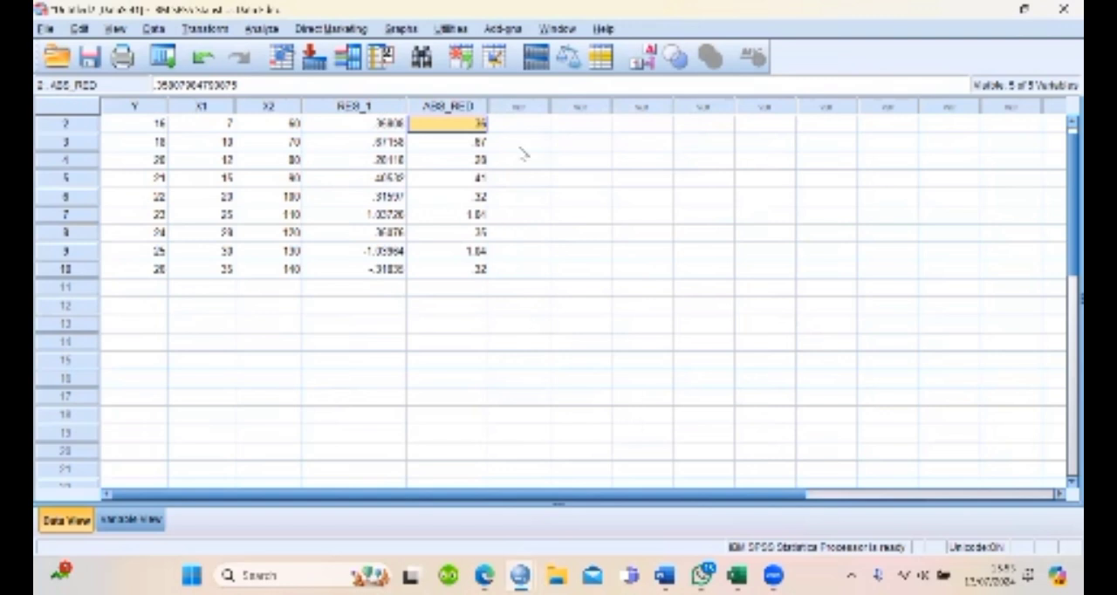
pyautogui.click(307, 184)
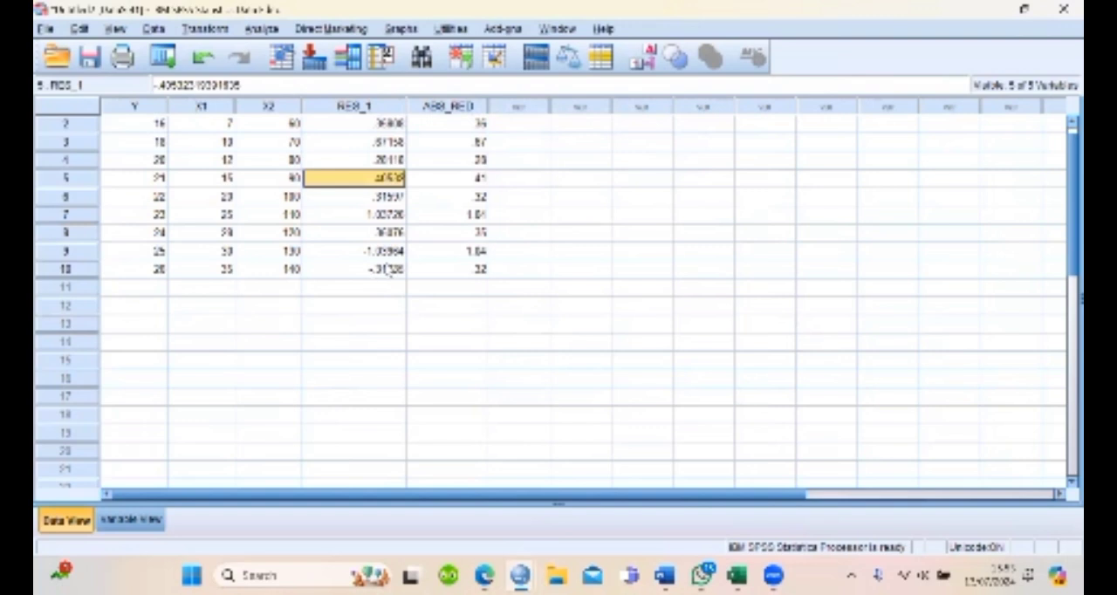